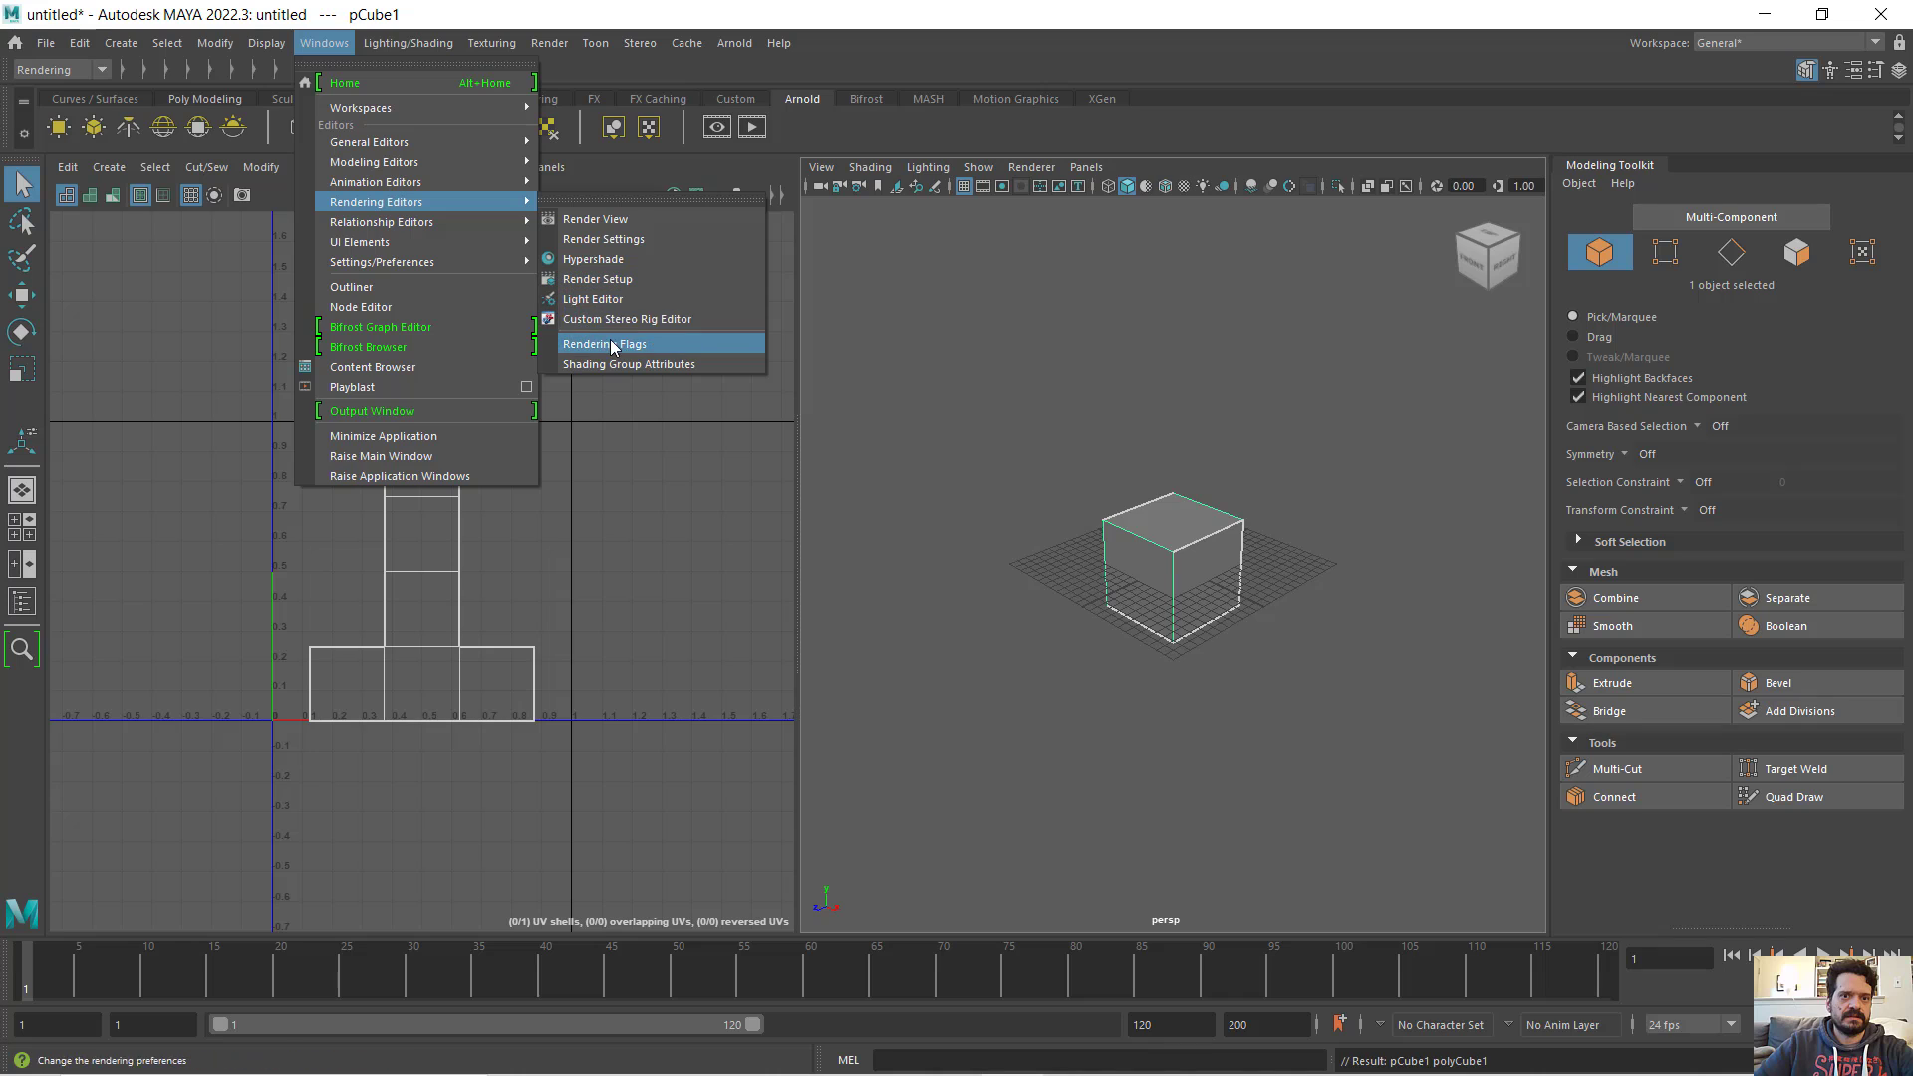
# - Open the Hypershade editor and enlarge its window to fill the whole screen
pyautogui.click(608, 259)
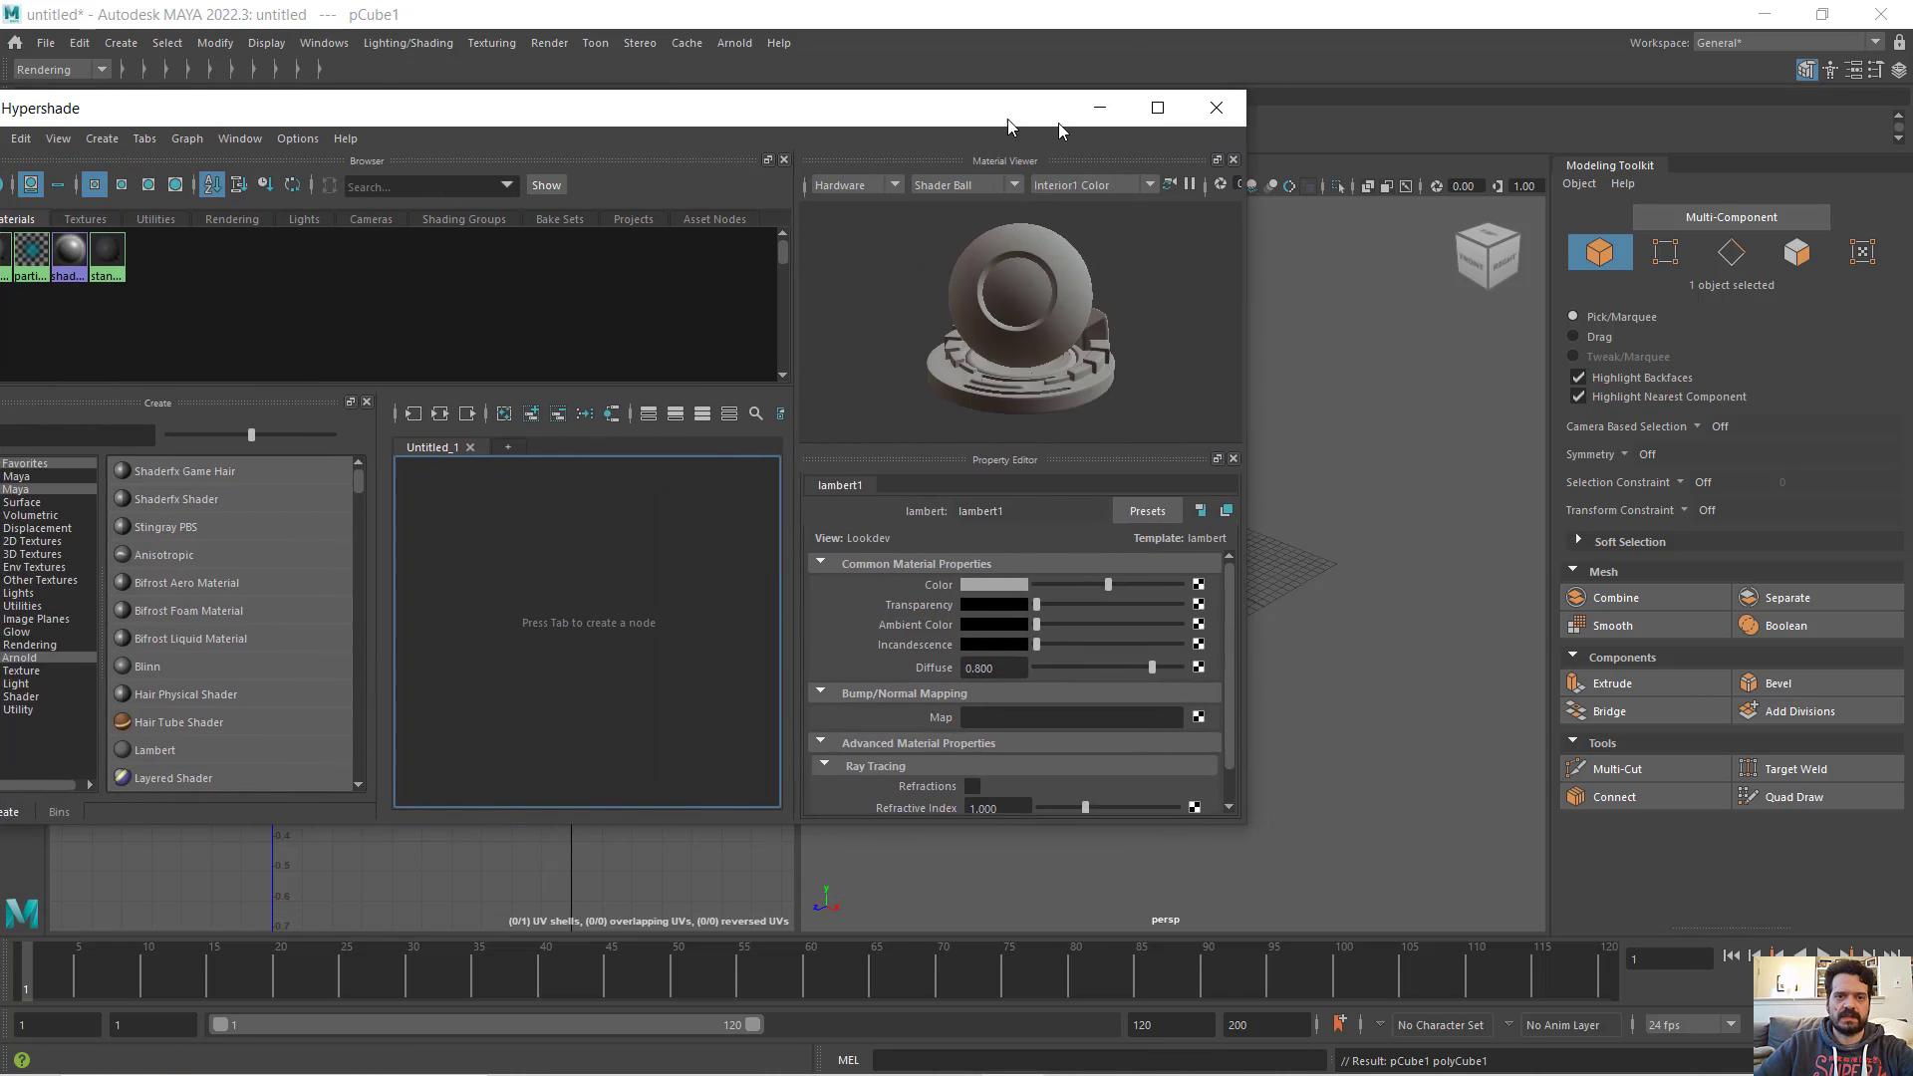
pyautogui.moveTo(1058, 118); pyautogui.dragTo(1301, 128)
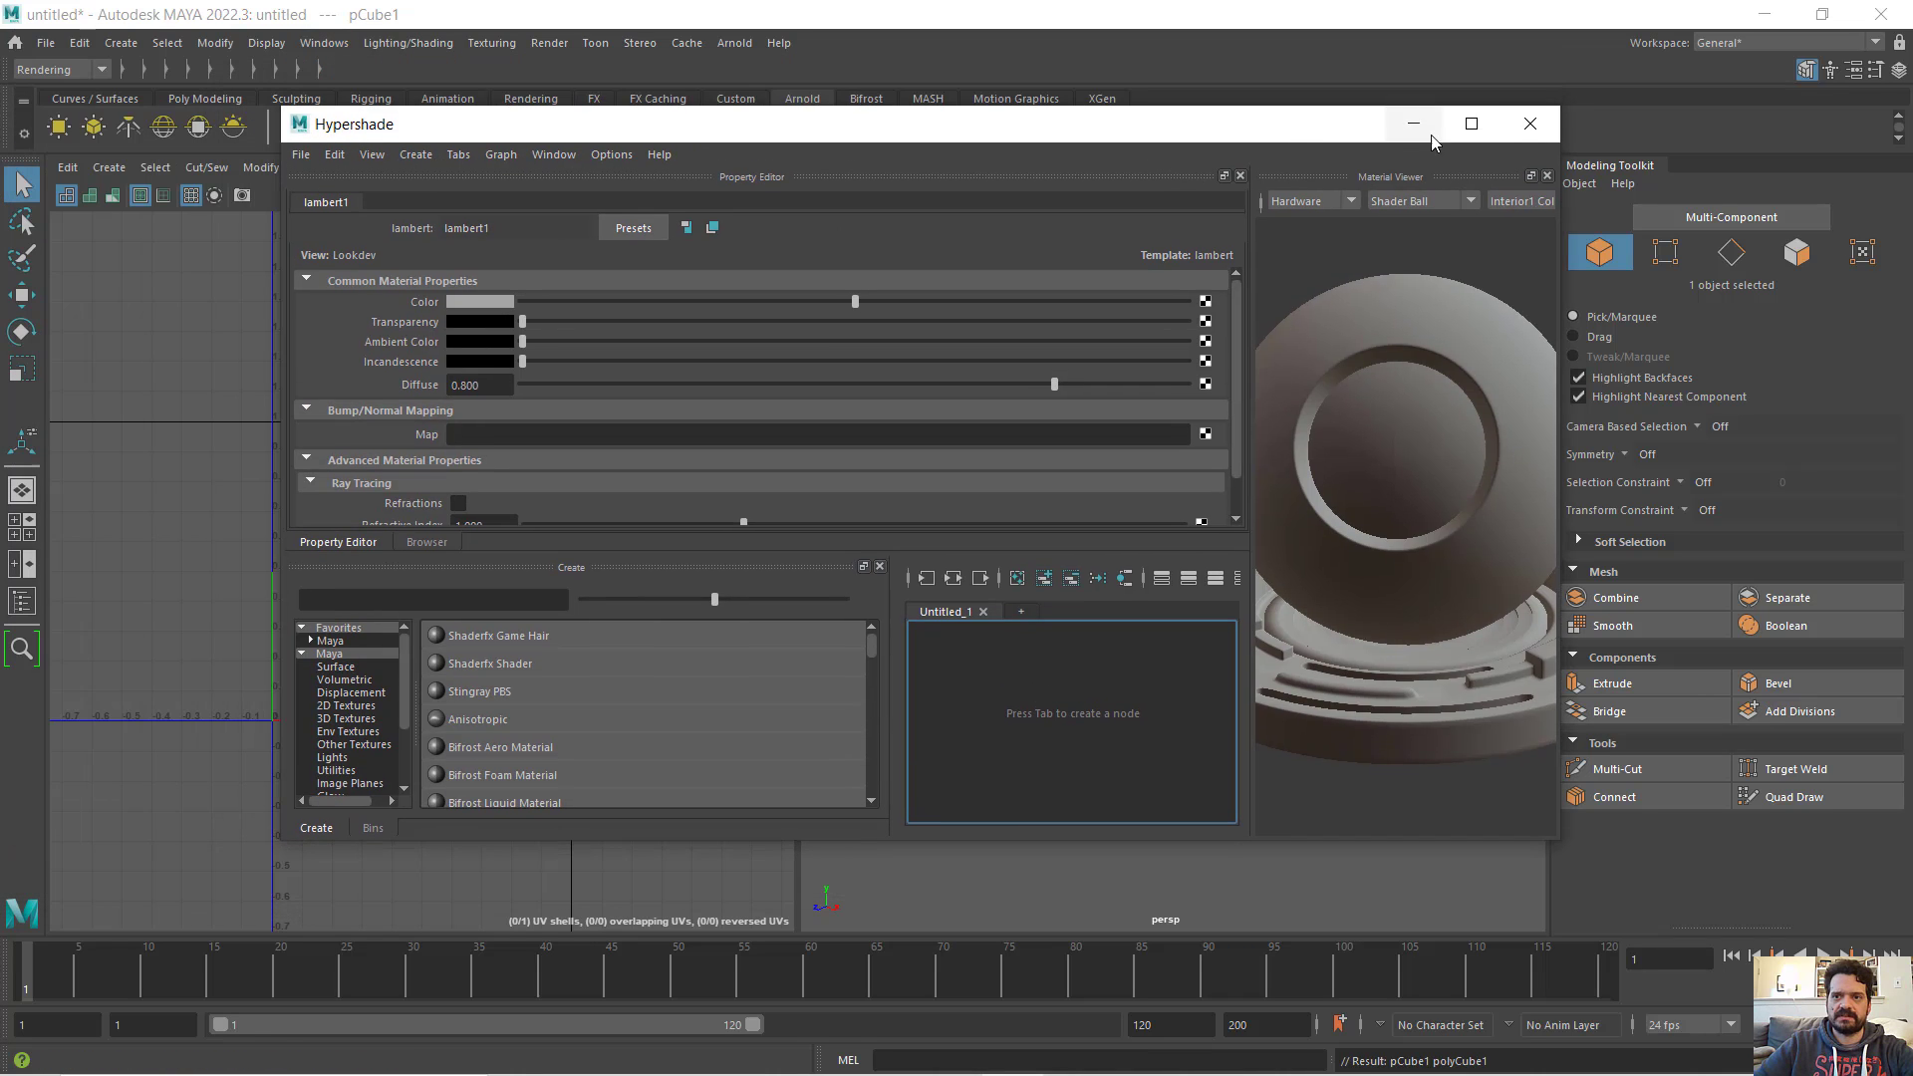
pyautogui.click(1472, 123)
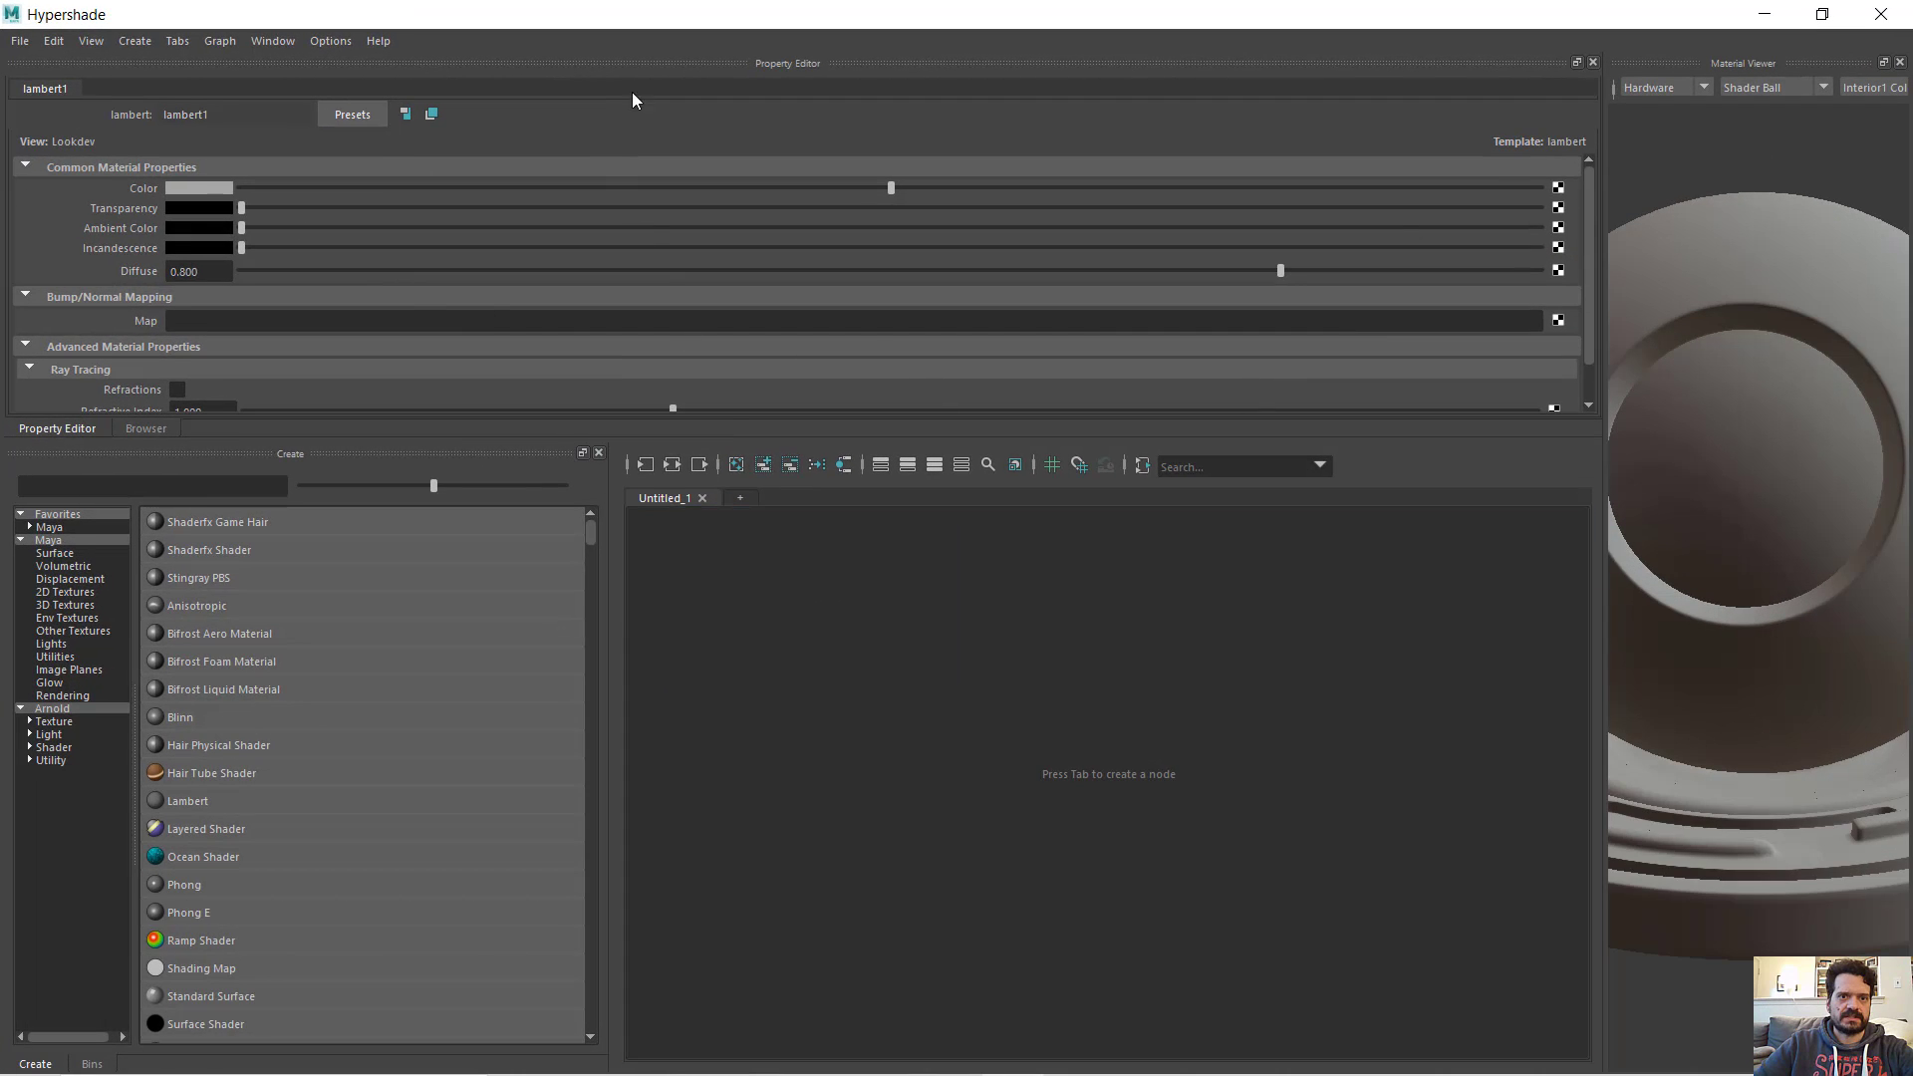
# - Dock the Property Editor as its own column between the Browser and the Material Viewer
pyautogui.moveTo(632, 98); pyautogui.dragTo(853, 523)
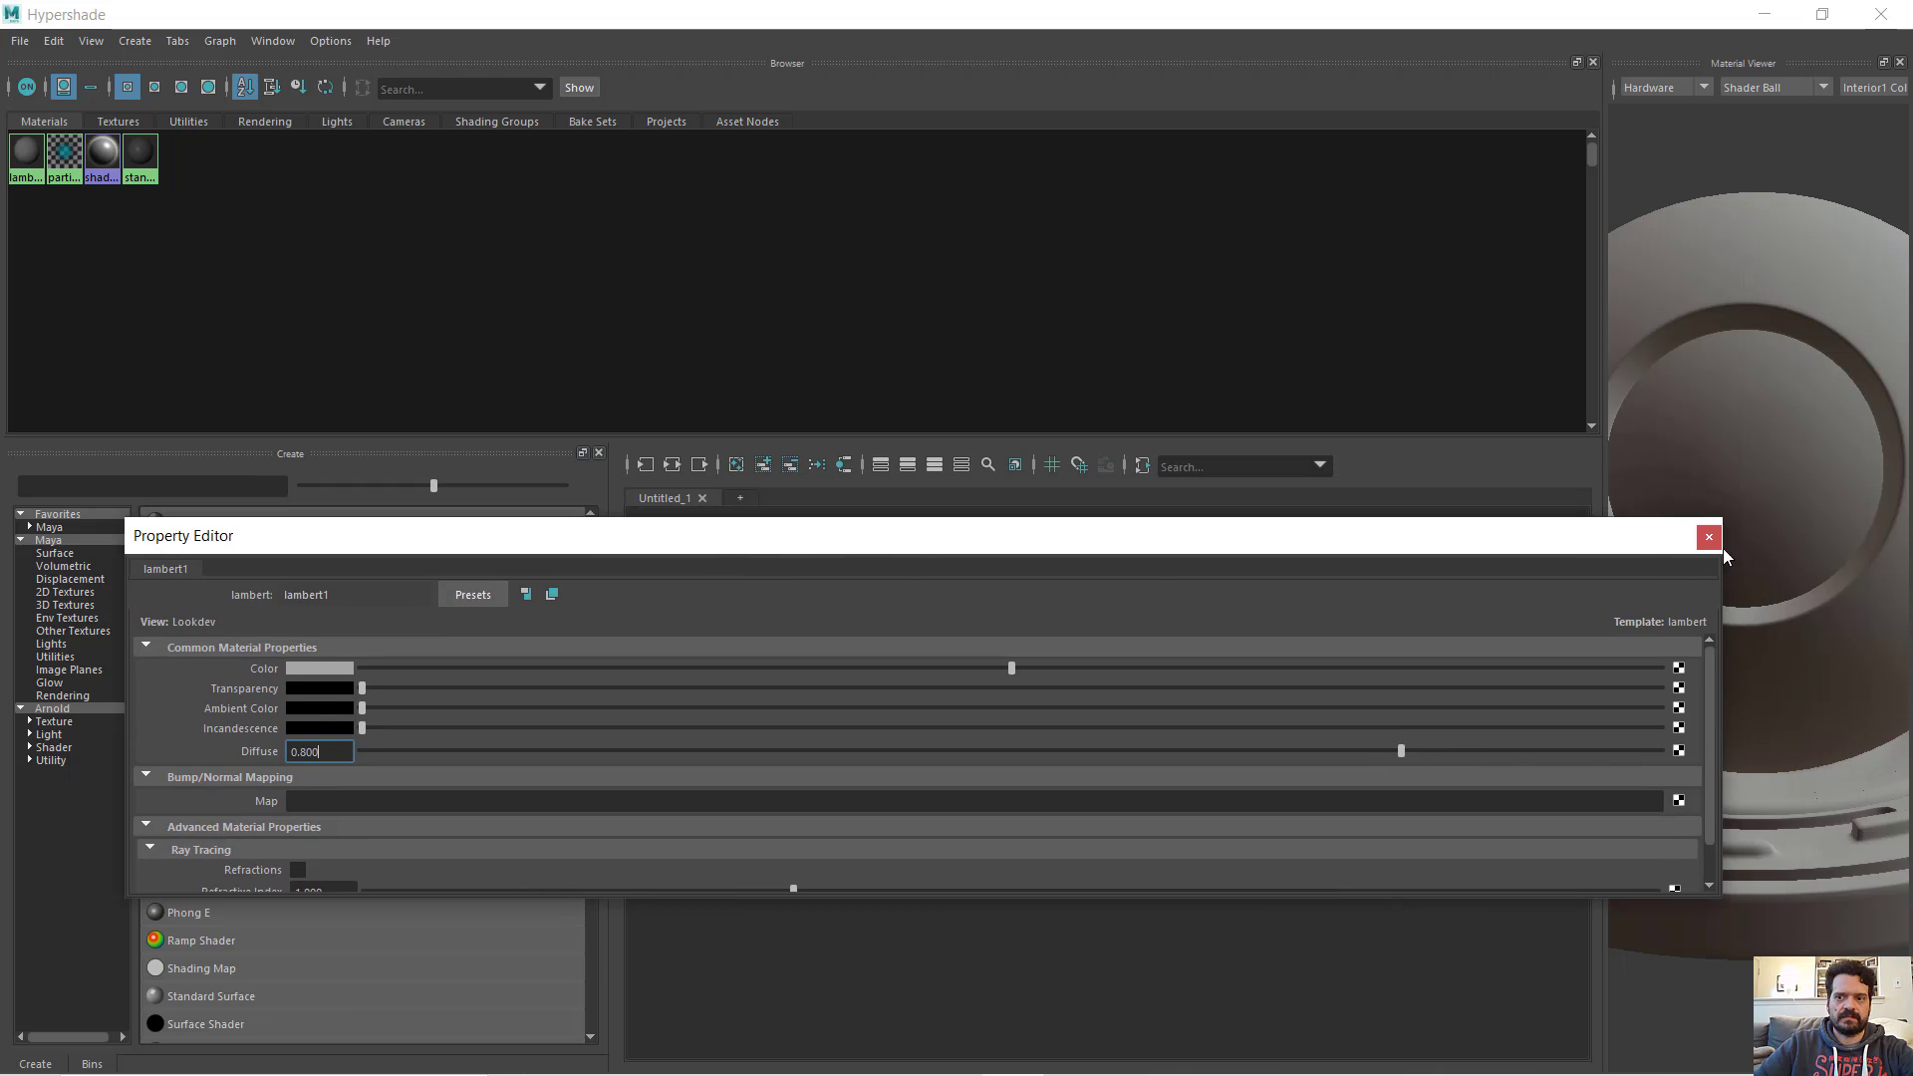
pyautogui.moveTo(1723, 583); pyautogui.dragTo(653, 585)
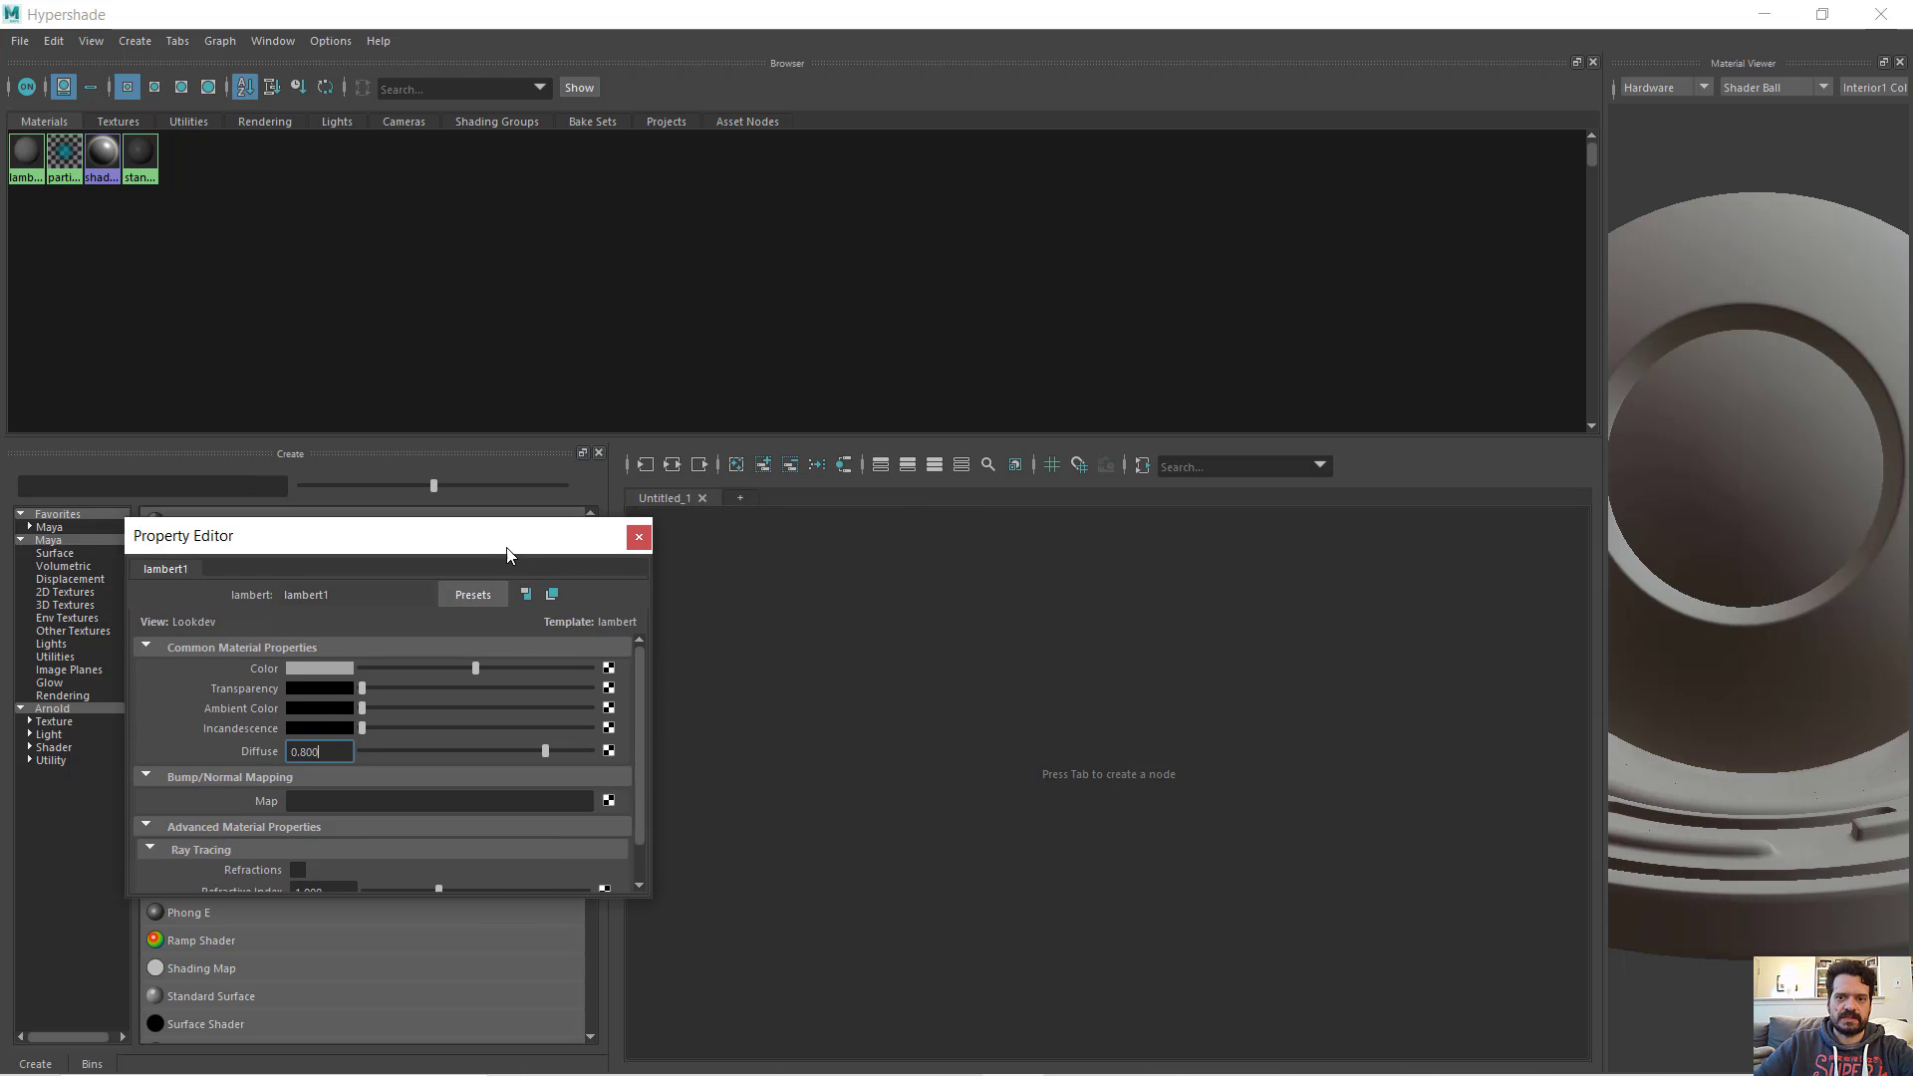
pyautogui.moveTo(516, 535); pyautogui.dragTo(1268, 239)
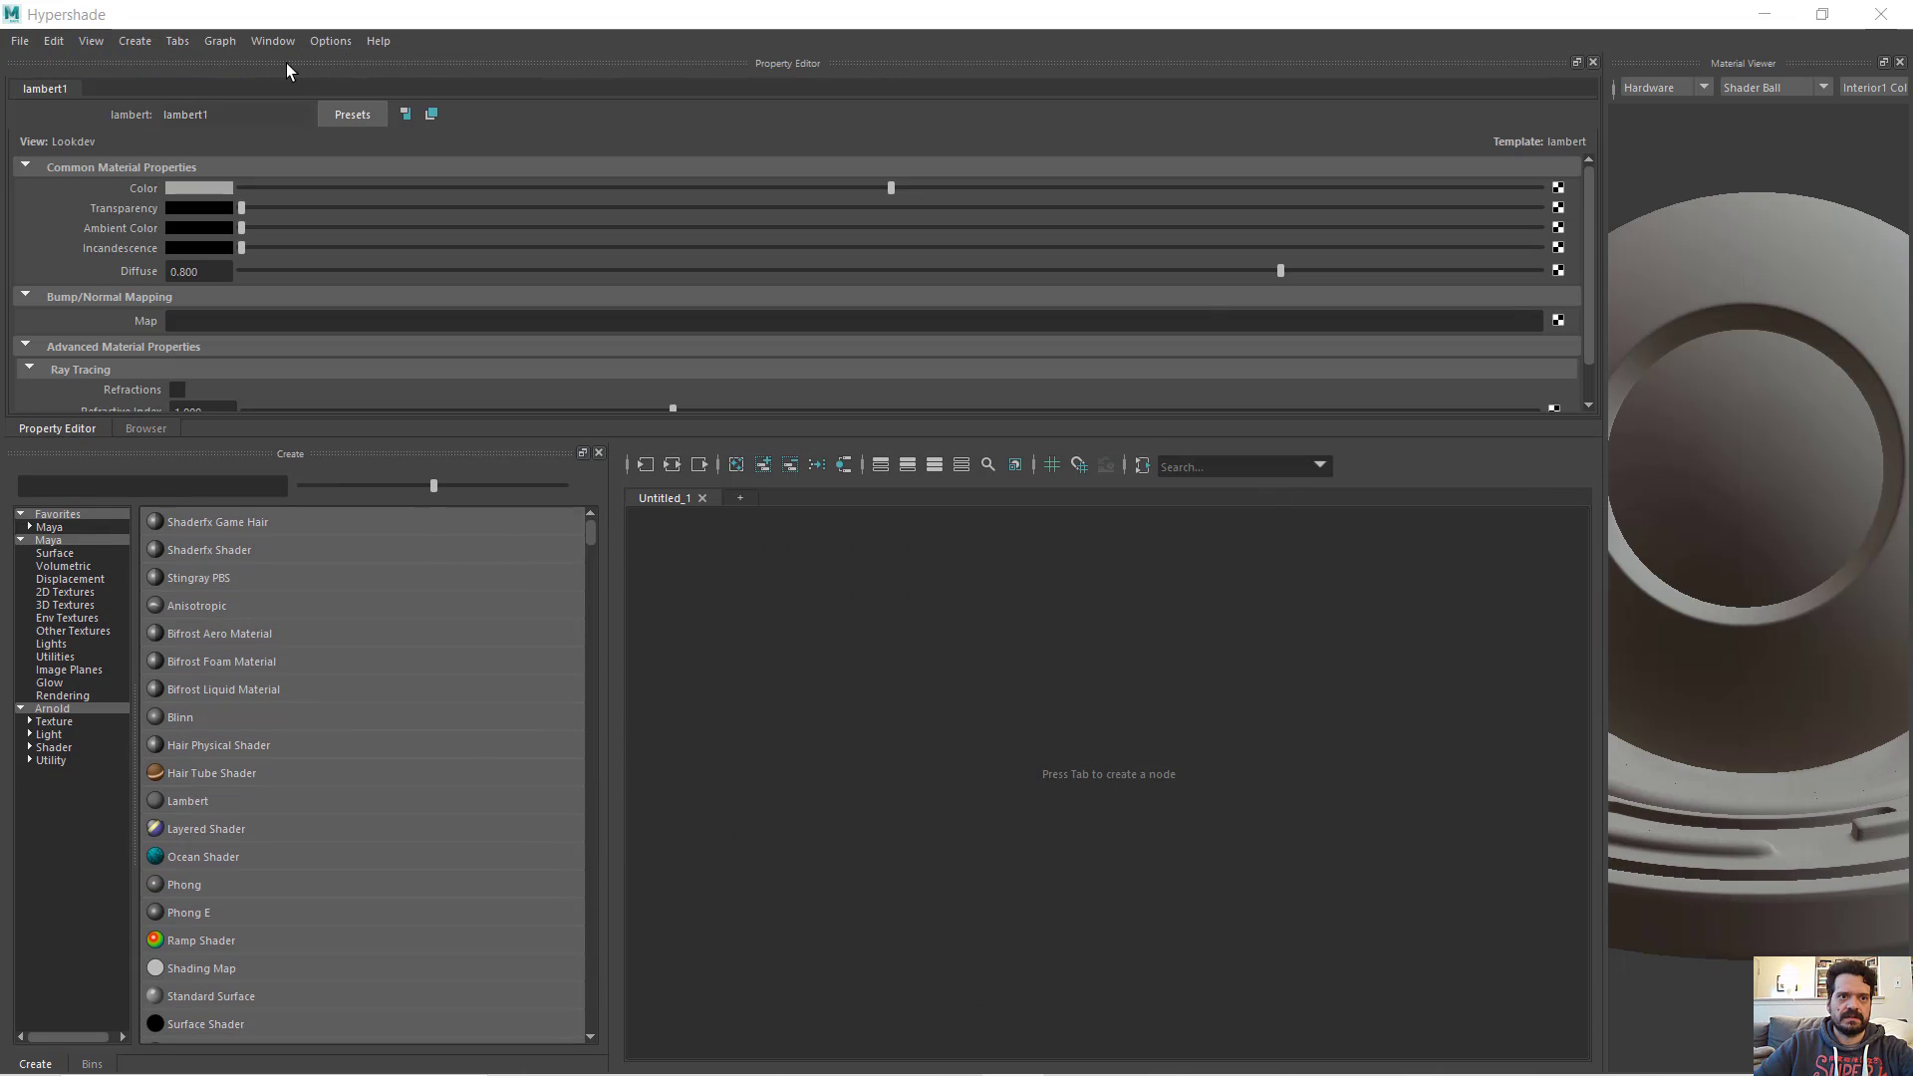
pyautogui.moveTo(285, 63); pyautogui.dragTo(1162, 618)
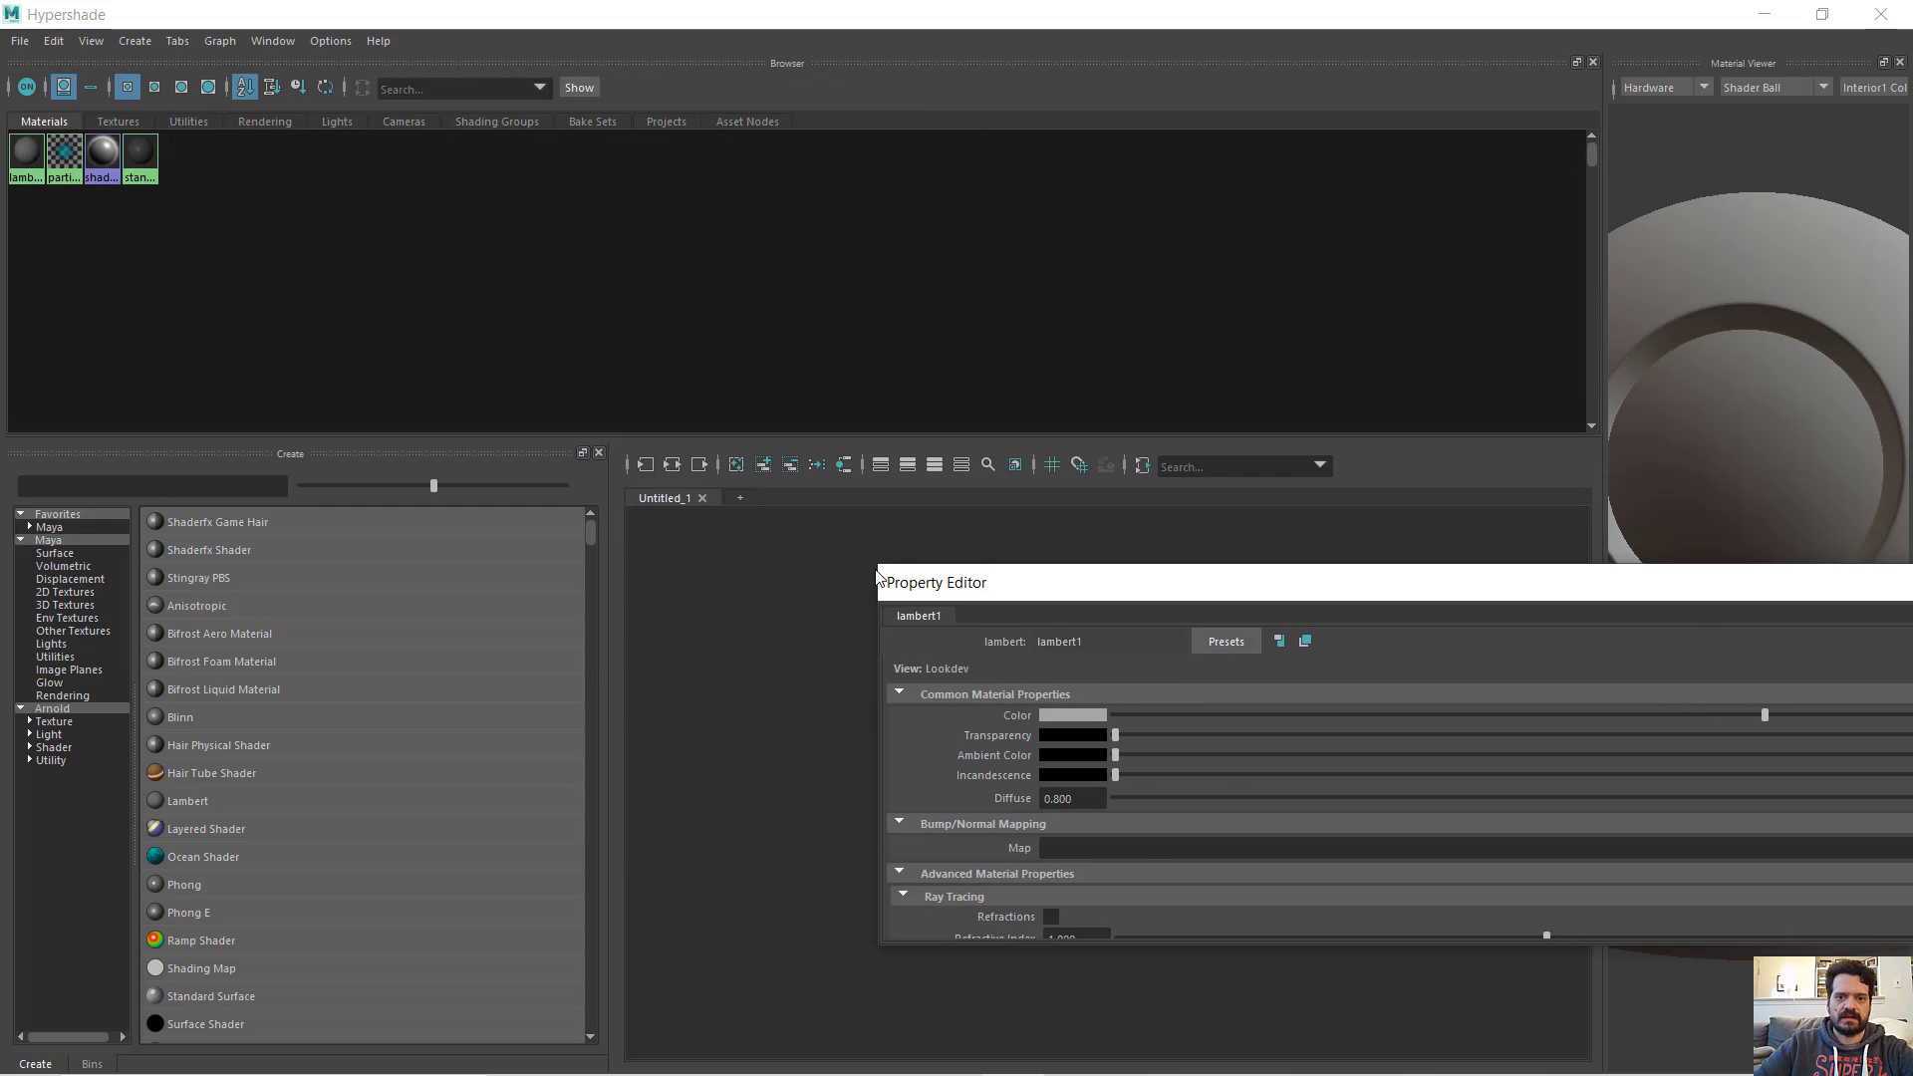
pyautogui.moveTo(883, 573); pyautogui.dragTo(1614, 149)
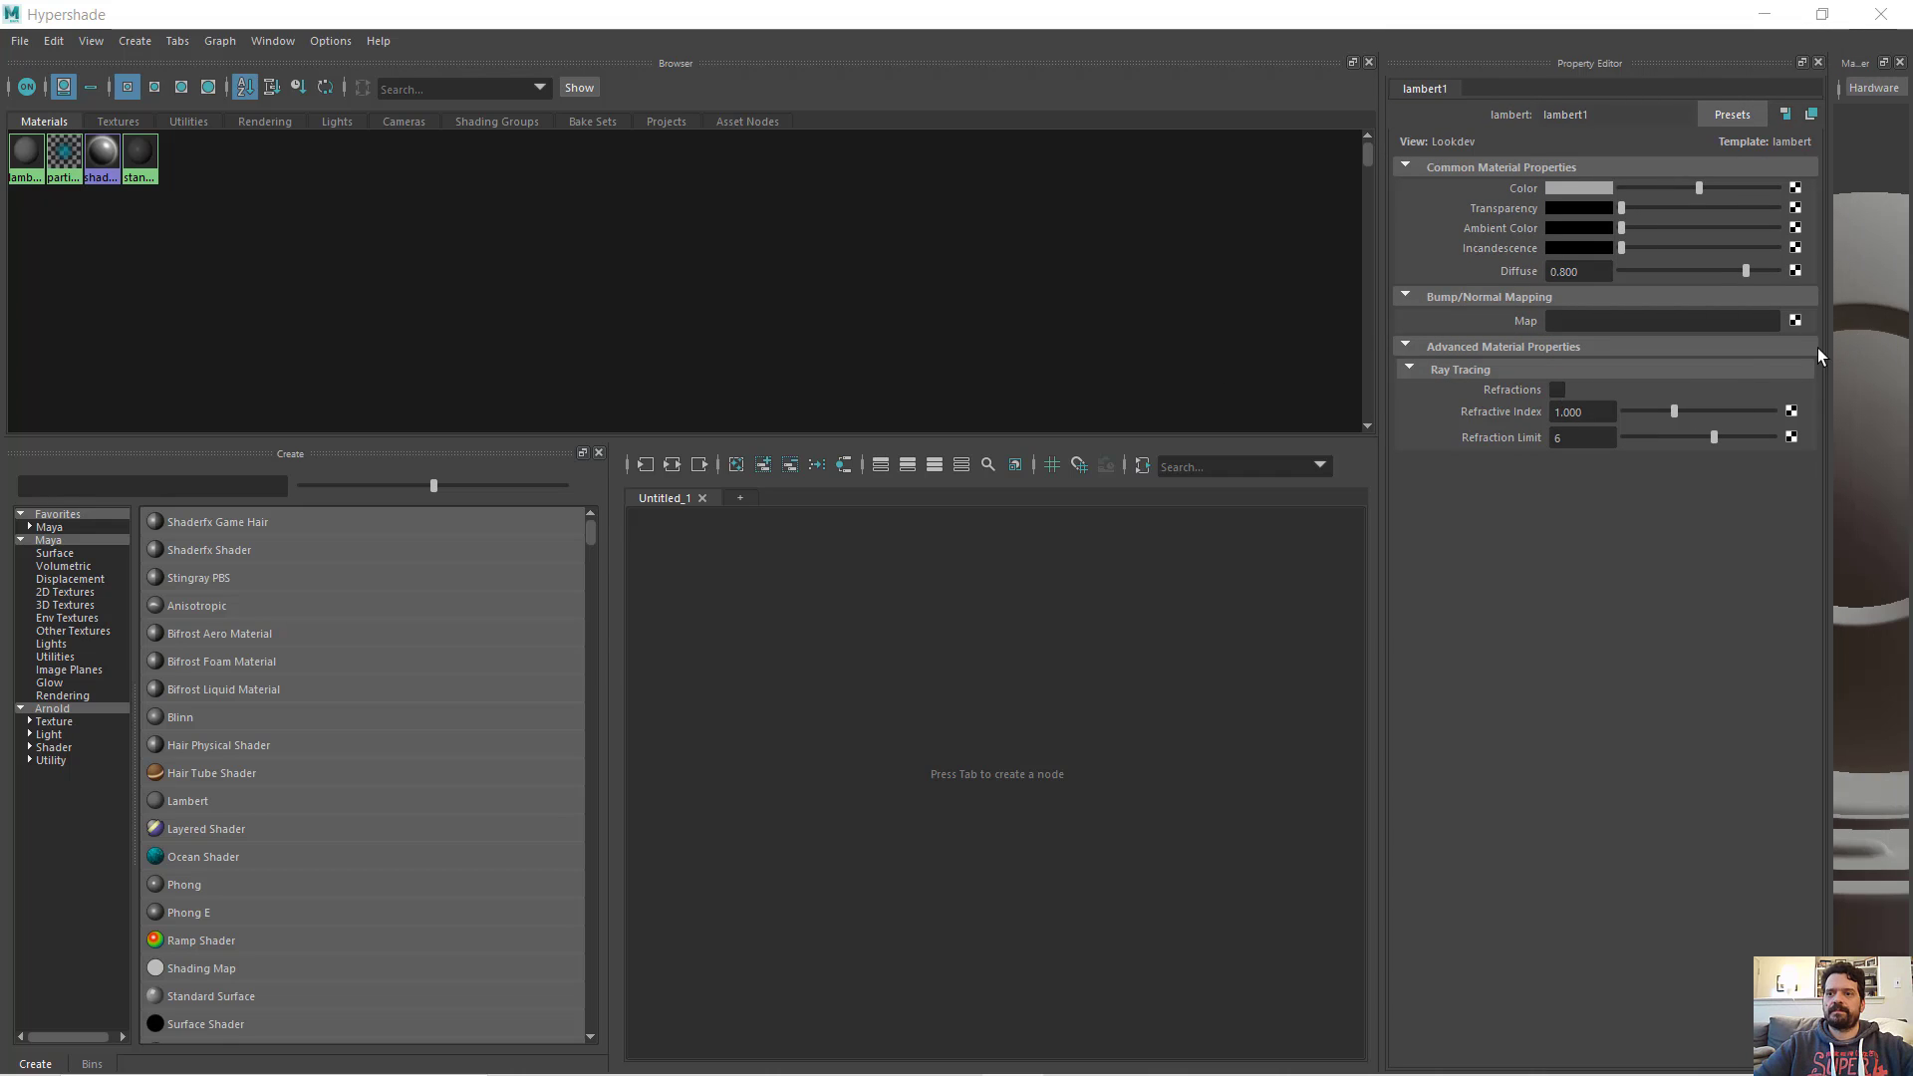
# - Widen the Material Viewer column and fit the whole shader ball in its preview
pyautogui.moveTo(1383, 536); pyautogui.dragTo(1082, 534)
pyautogui.moveTo(1783, 506); pyautogui.dragTo(1358, 506)
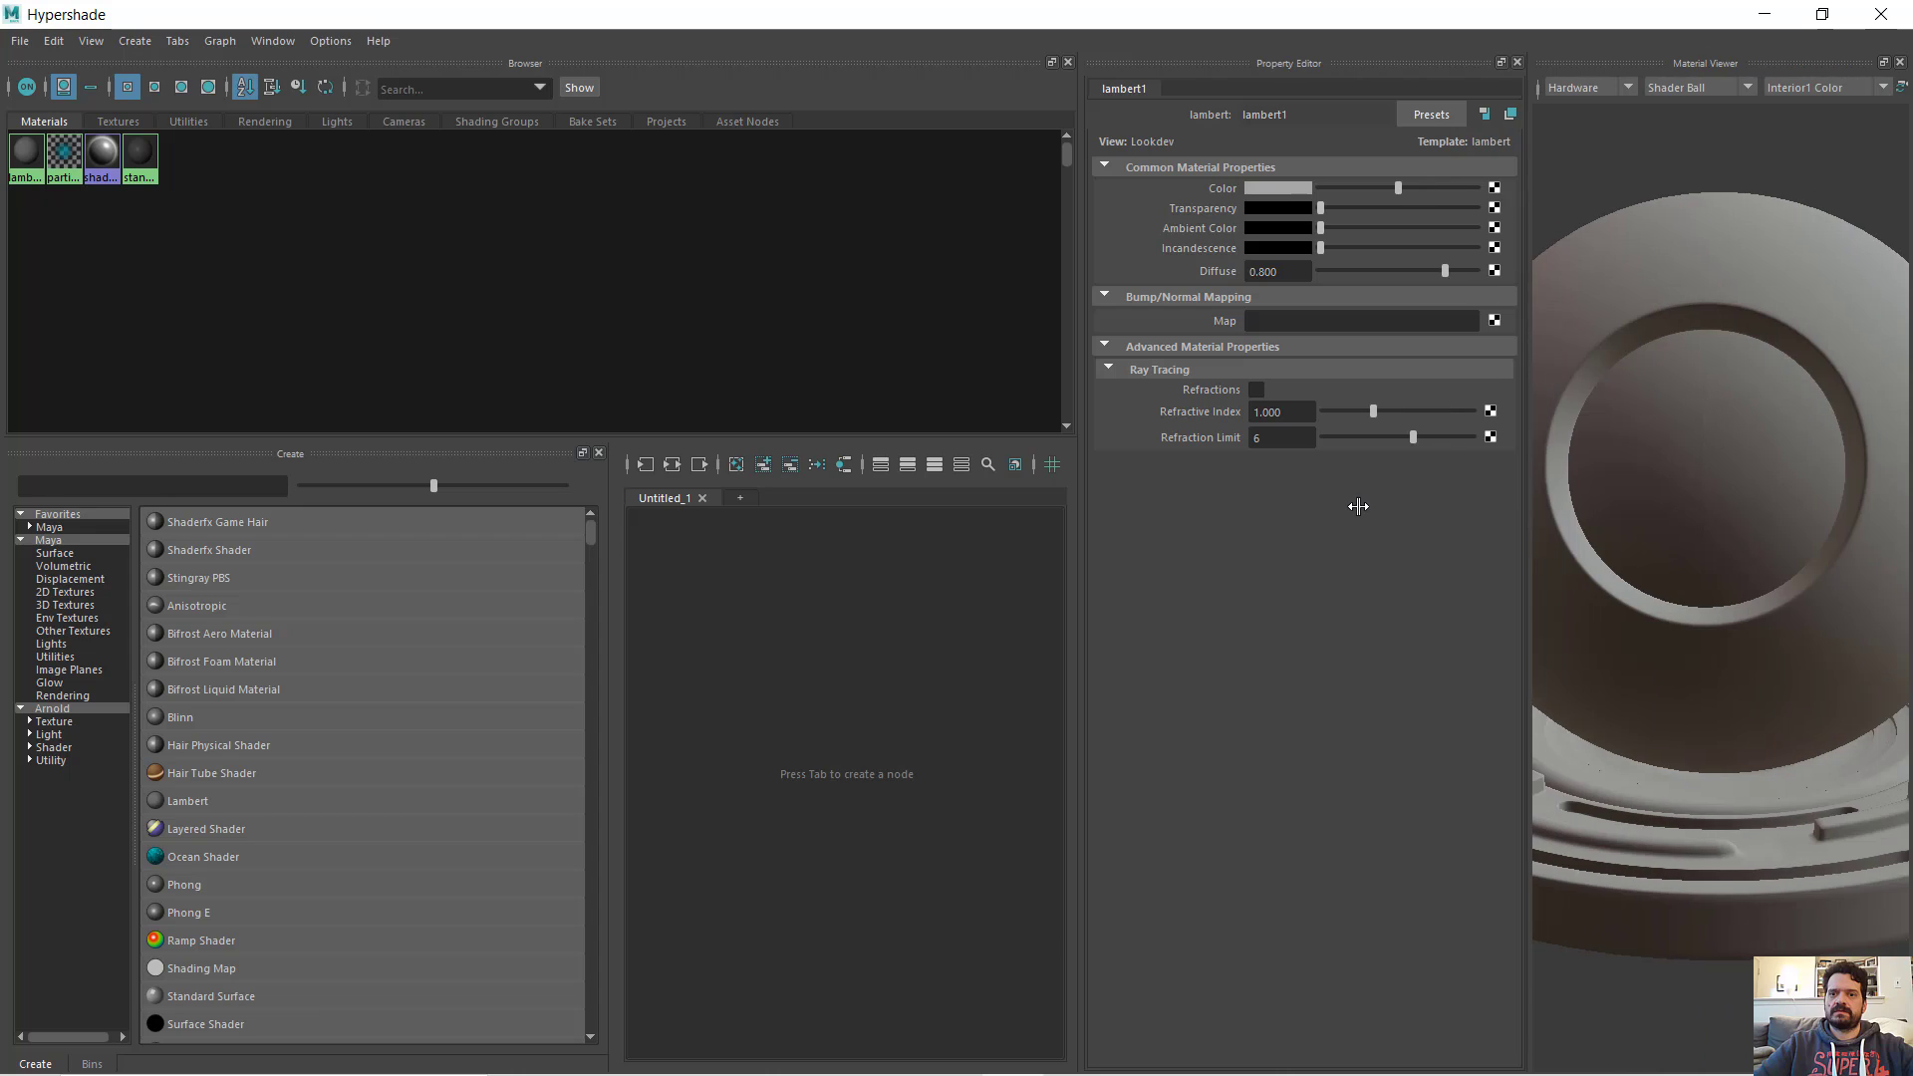
pyautogui.scroll(-3, 1773, 377)
pyautogui.scroll(2, 1772, 377)
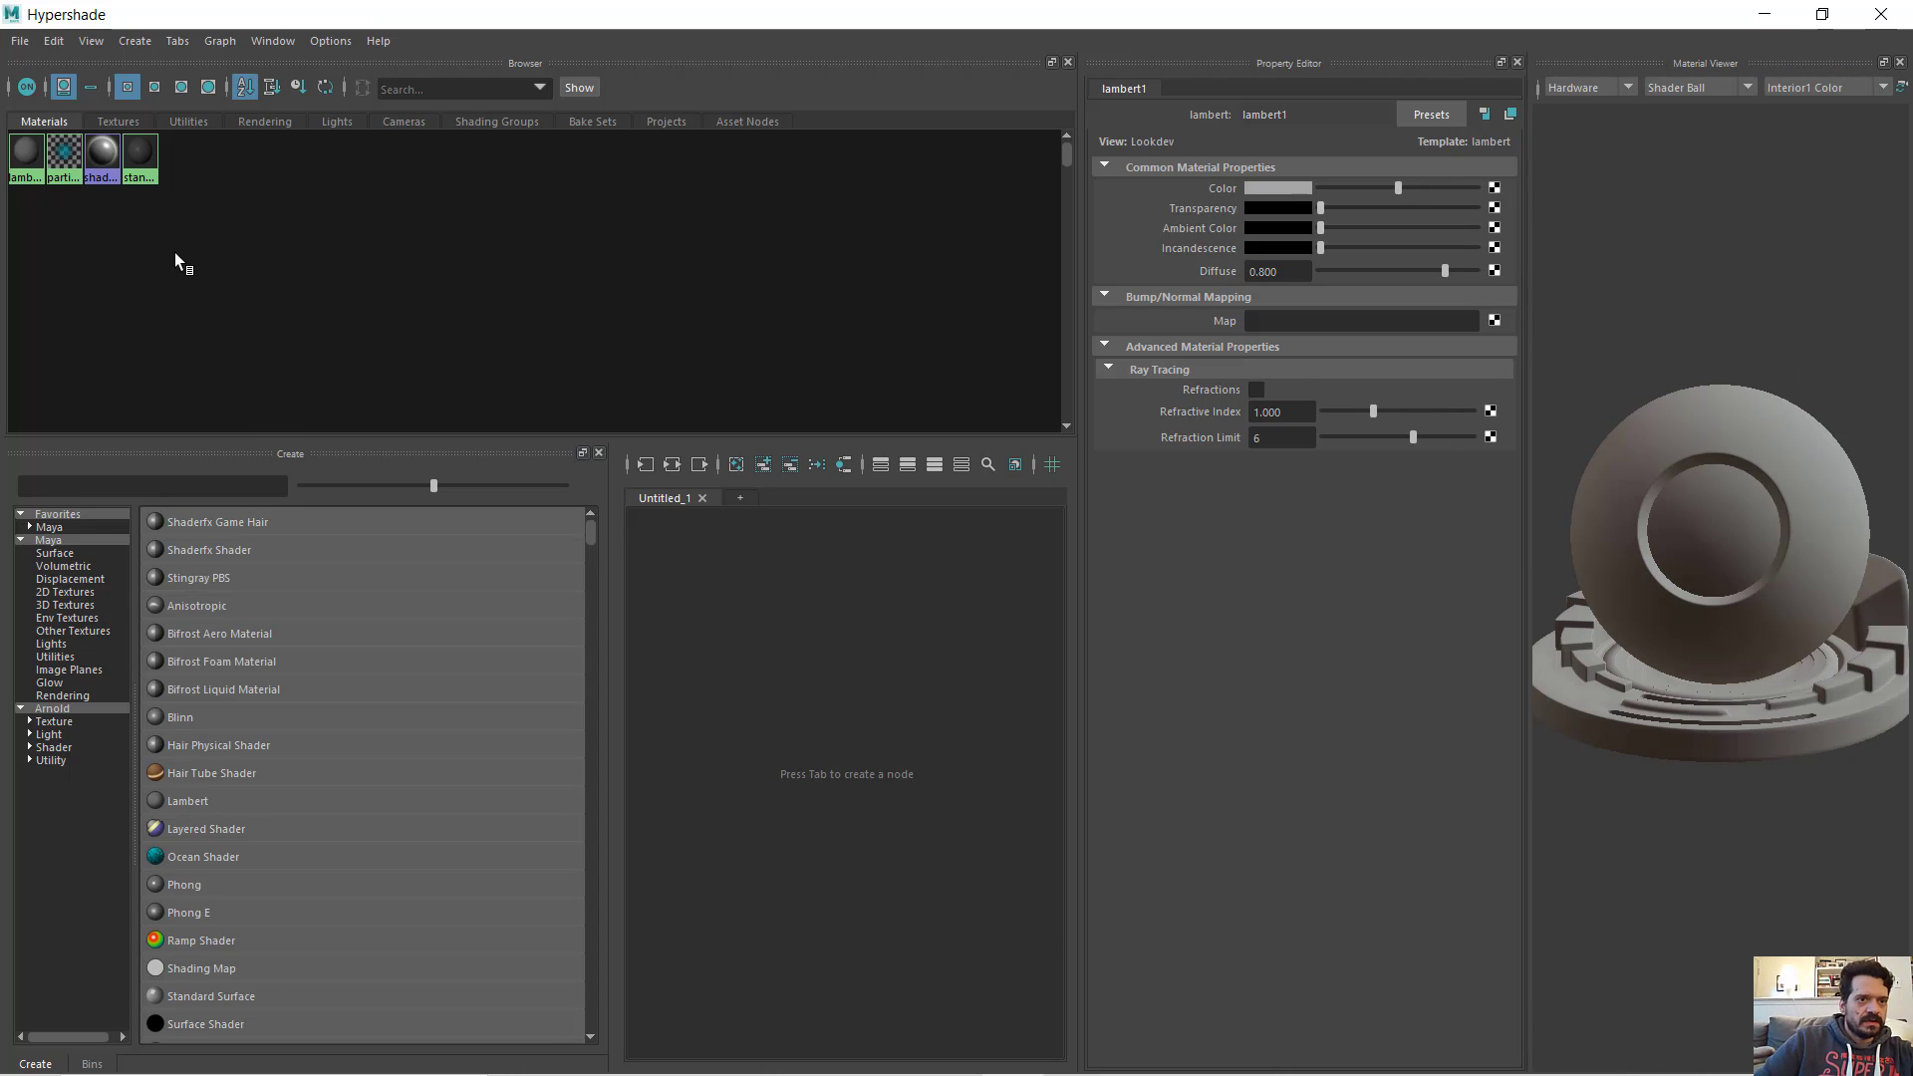
# - Create a new Lambert material and assign it to the cube in the perspective view
pyautogui.click(199, 803)
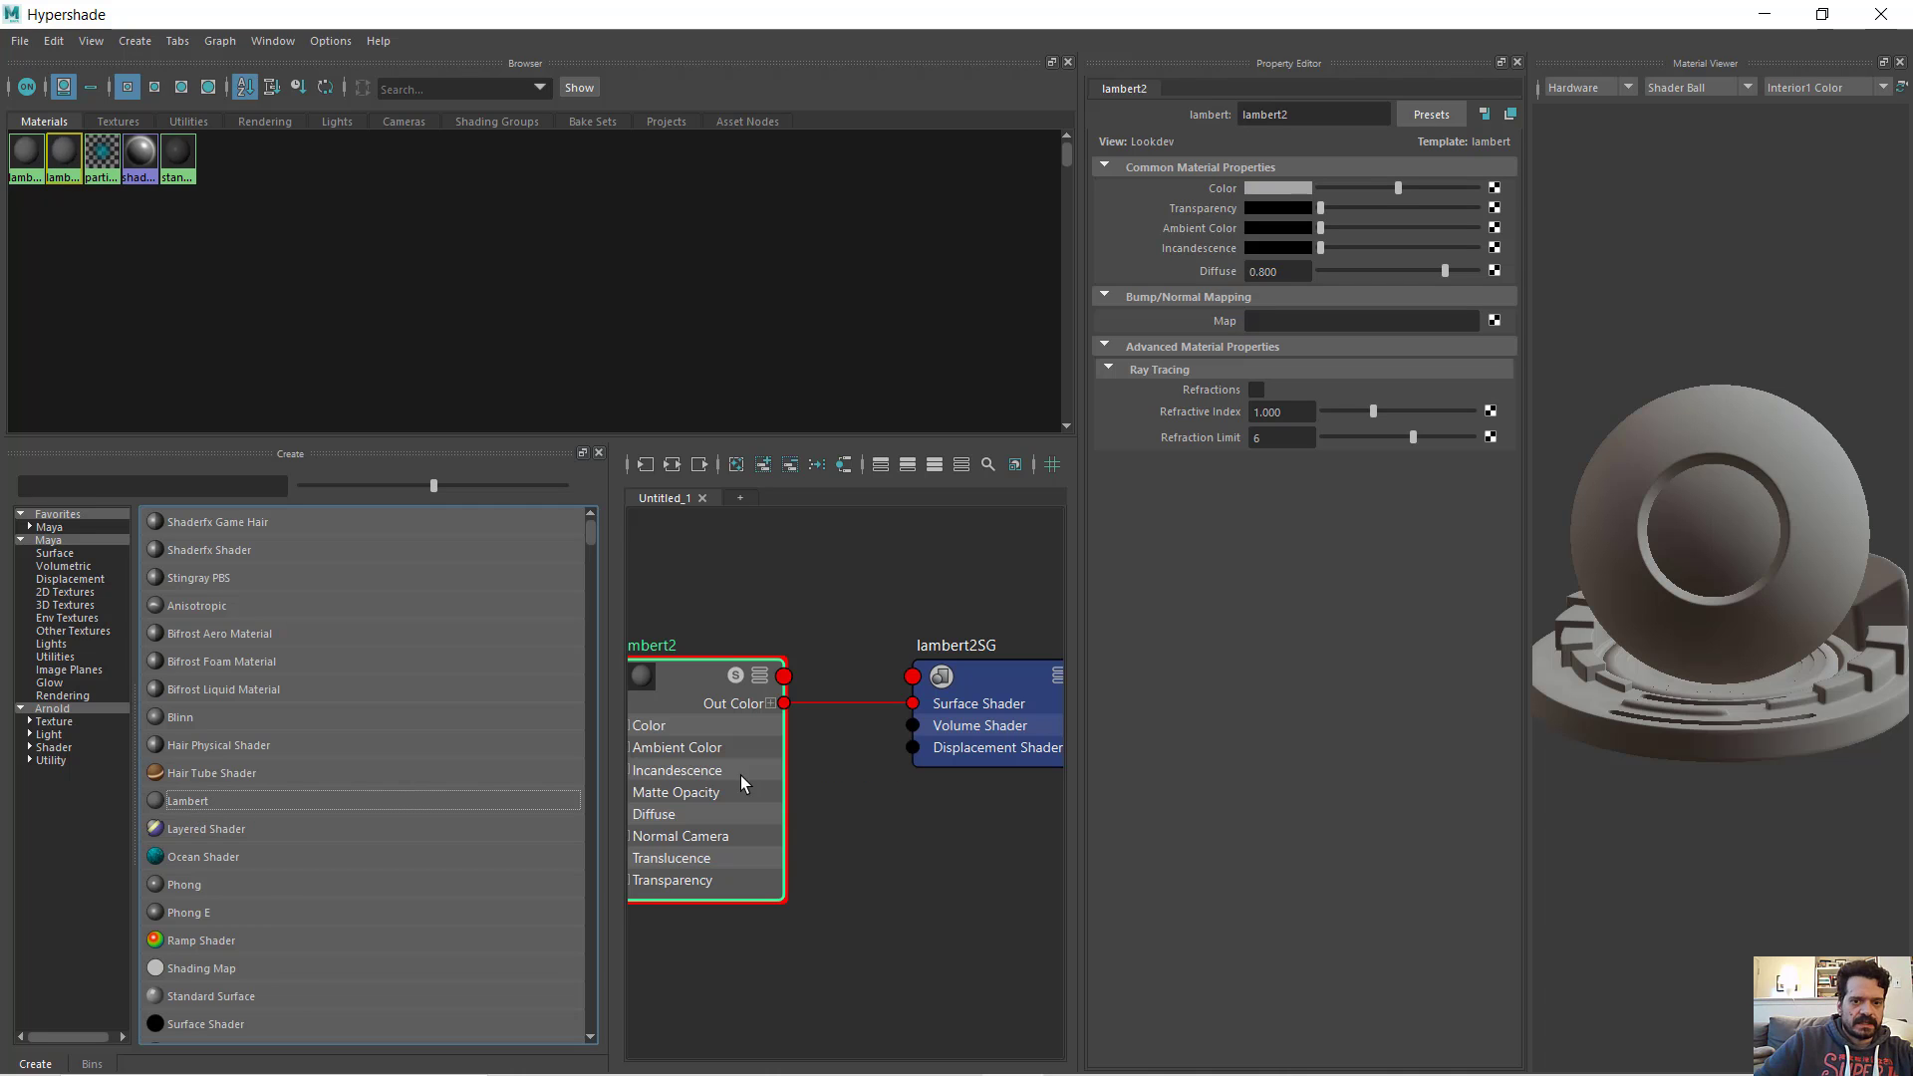
pyautogui.keyDown('alt'); pyautogui.moveTo(779, 601); pyautogui.dragTo(872, 585, button='middle'); pyautogui.keyUp('alt')
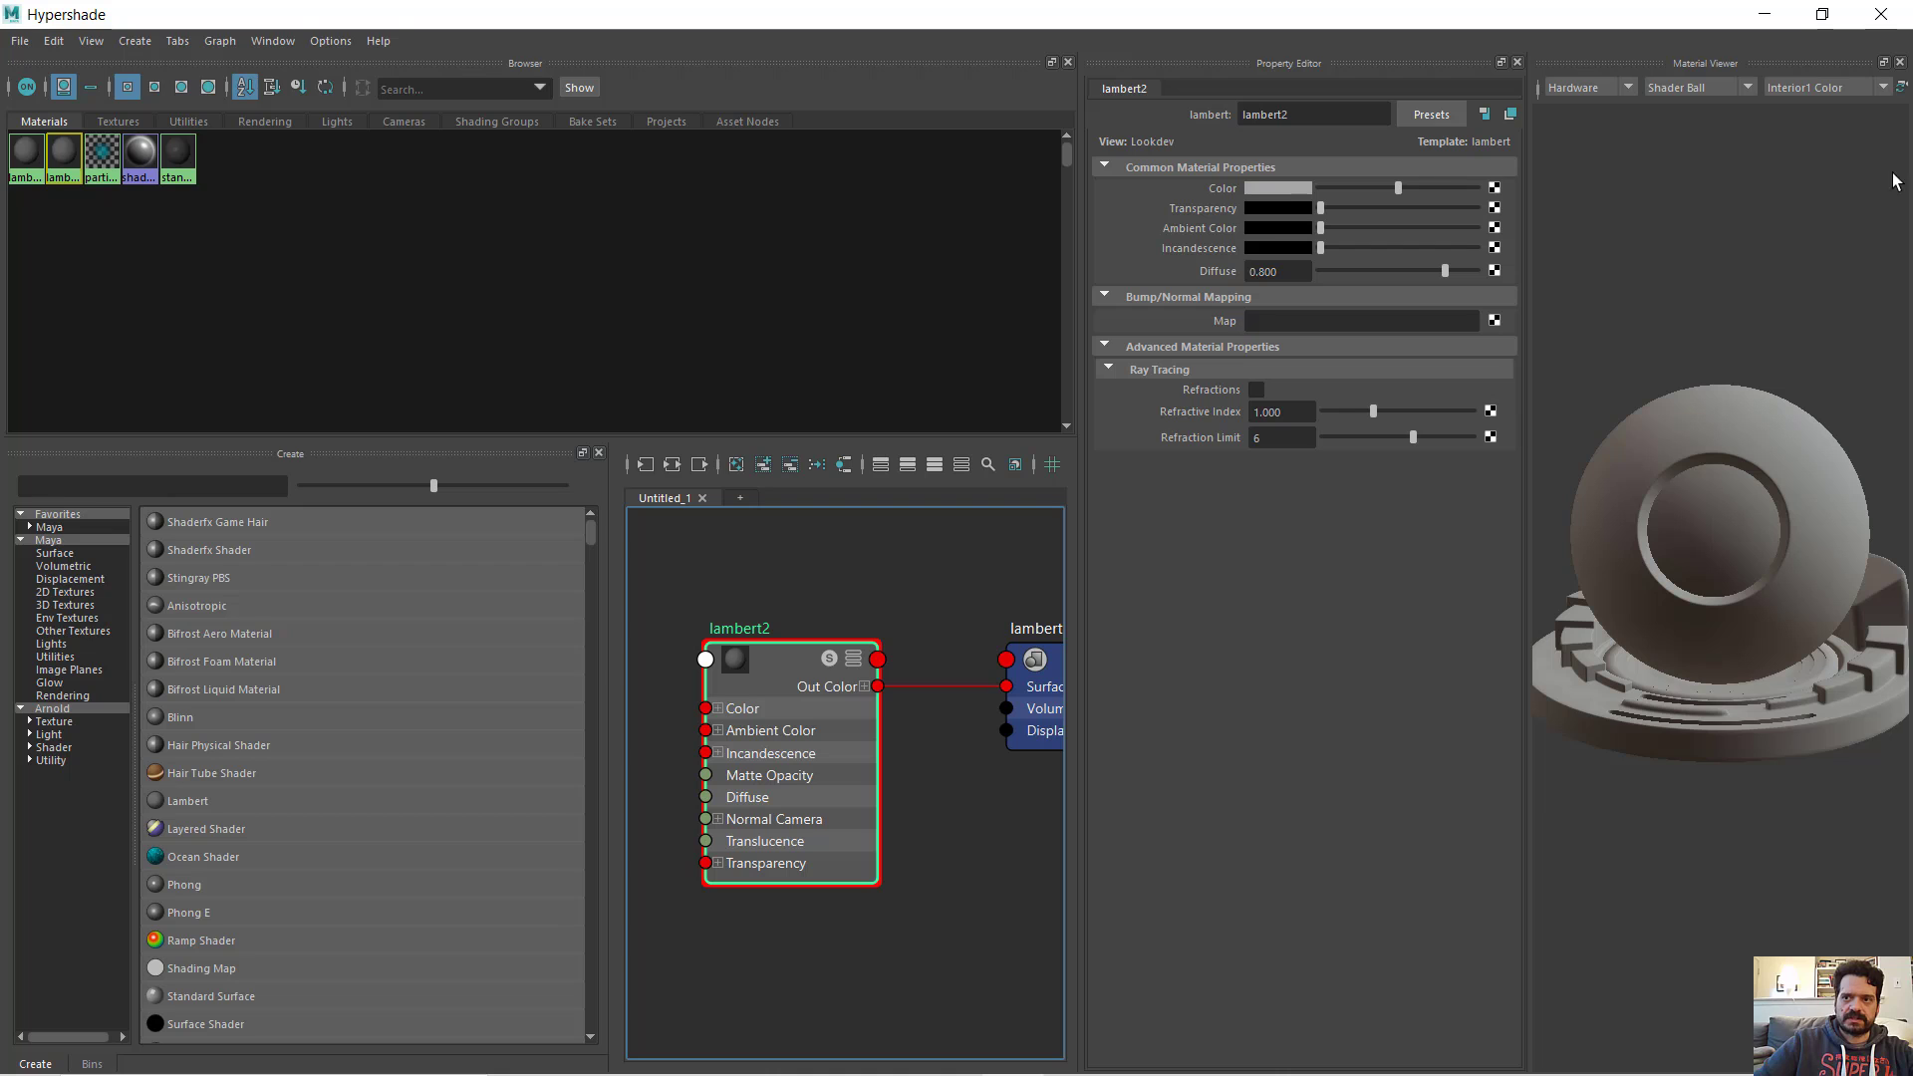
pyautogui.click(1821, 15)
pyautogui.moveTo(911, 141); pyautogui.dragTo(527, 208)
pyautogui.click(1259, 562)
pyautogui.click(1218, 570)
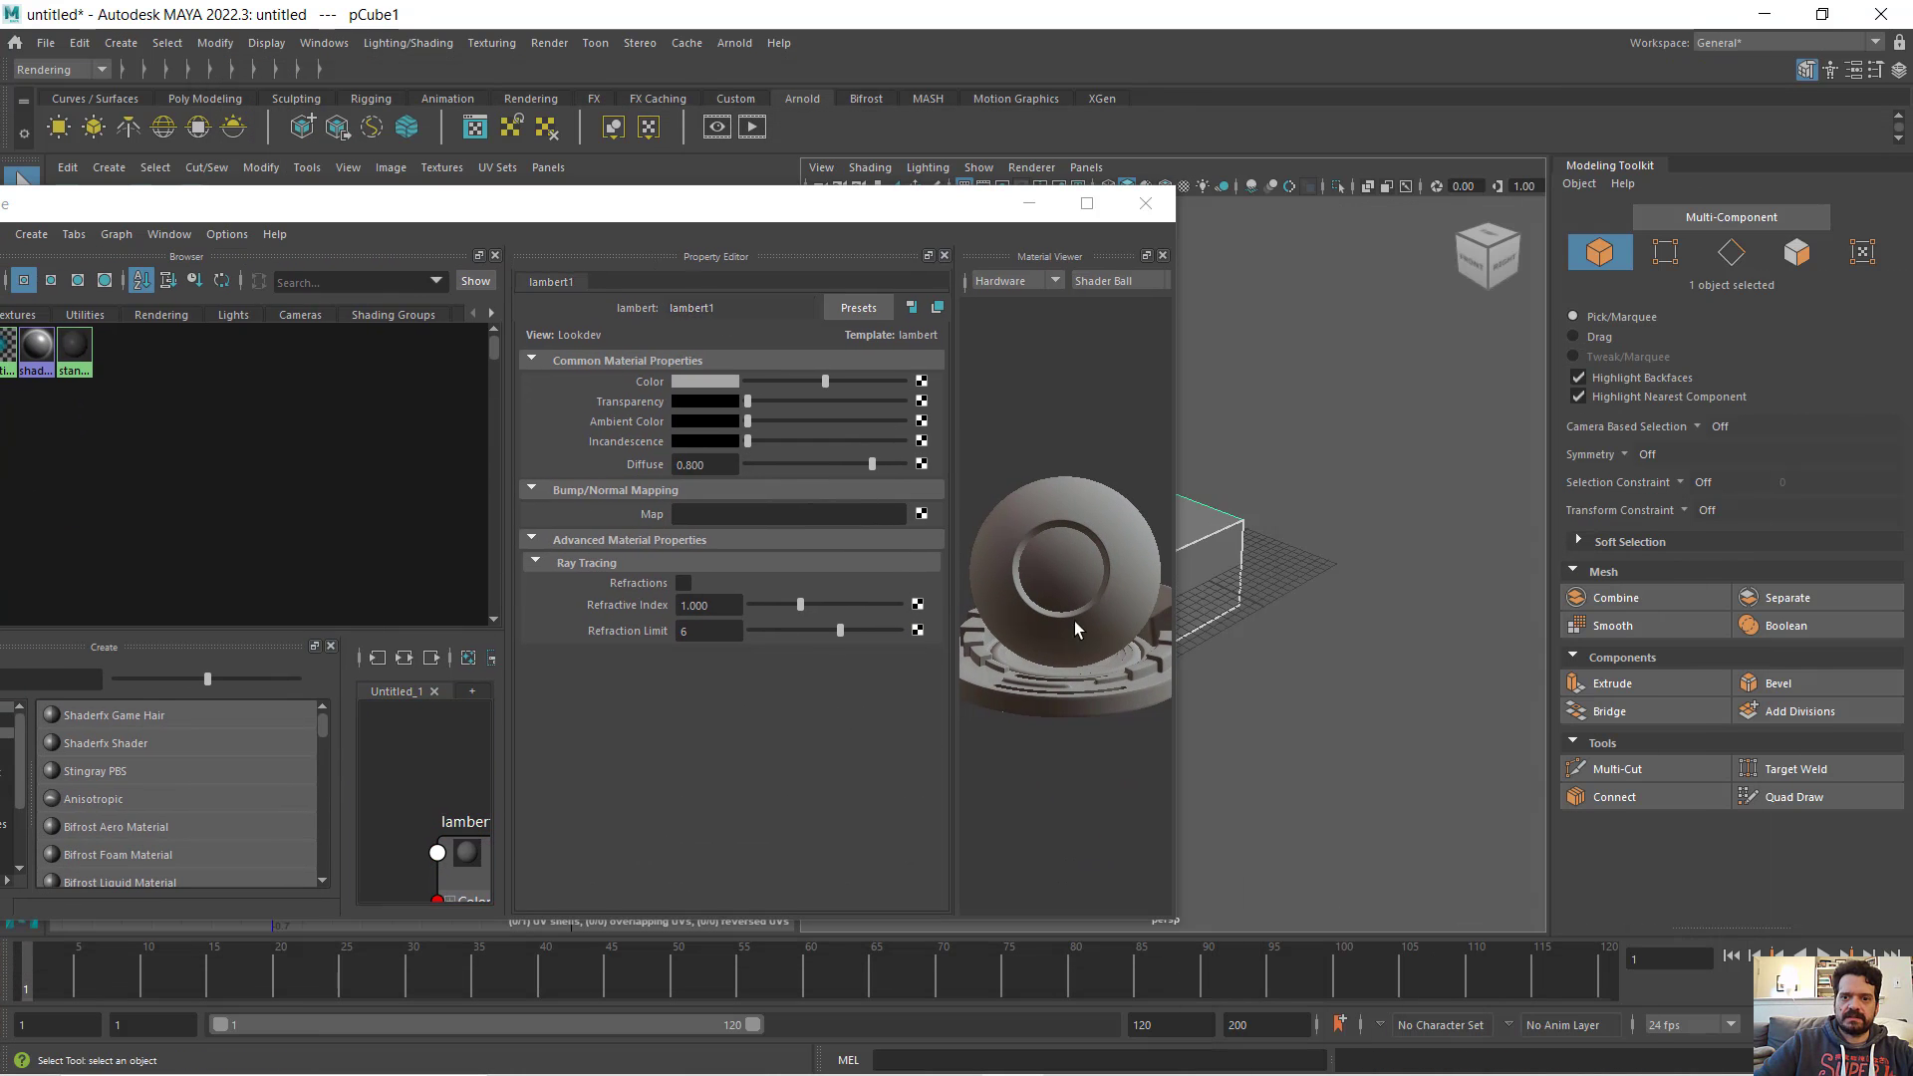
pyautogui.keyDown('alt'); pyautogui.moveTo(457, 837); pyautogui.dragTo(404, 756, button='middle'); pyautogui.keyUp('alt')
pyautogui.click(415, 775)
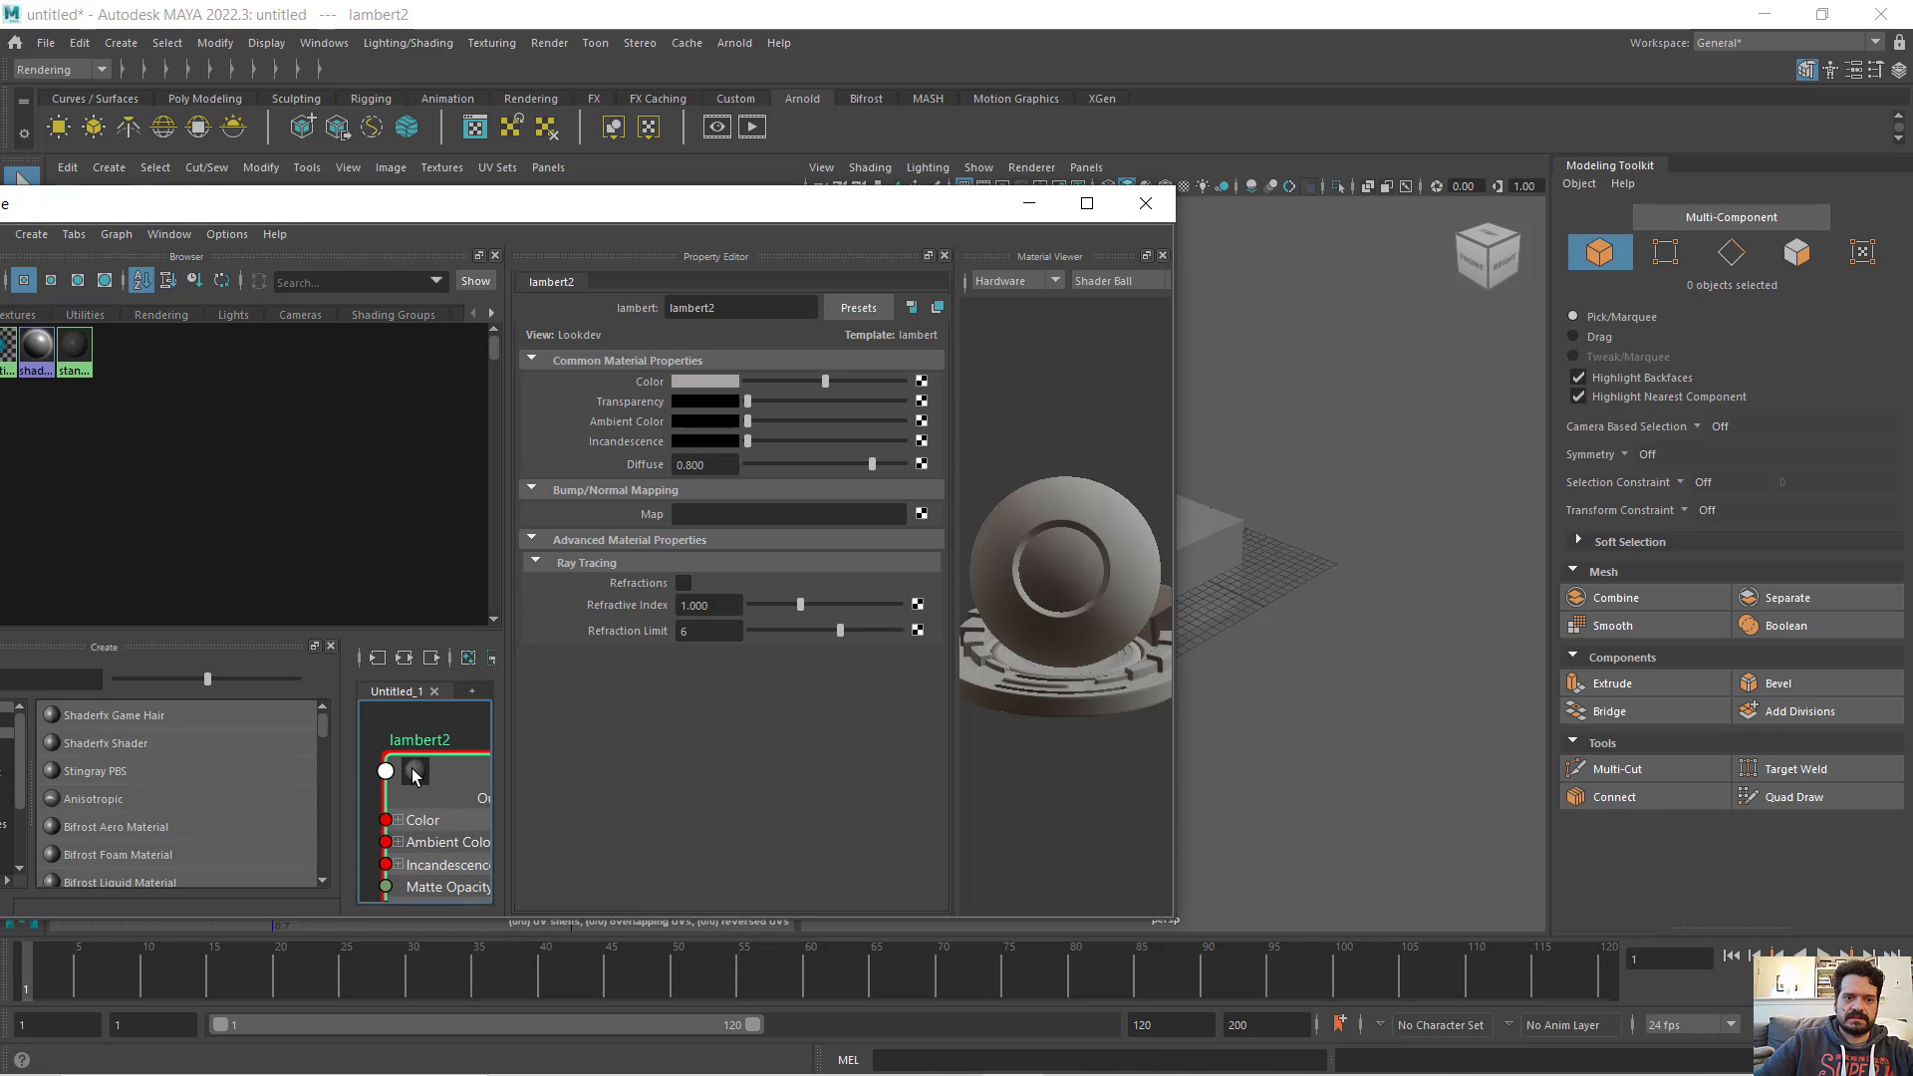
pyautogui.click(1217, 598)
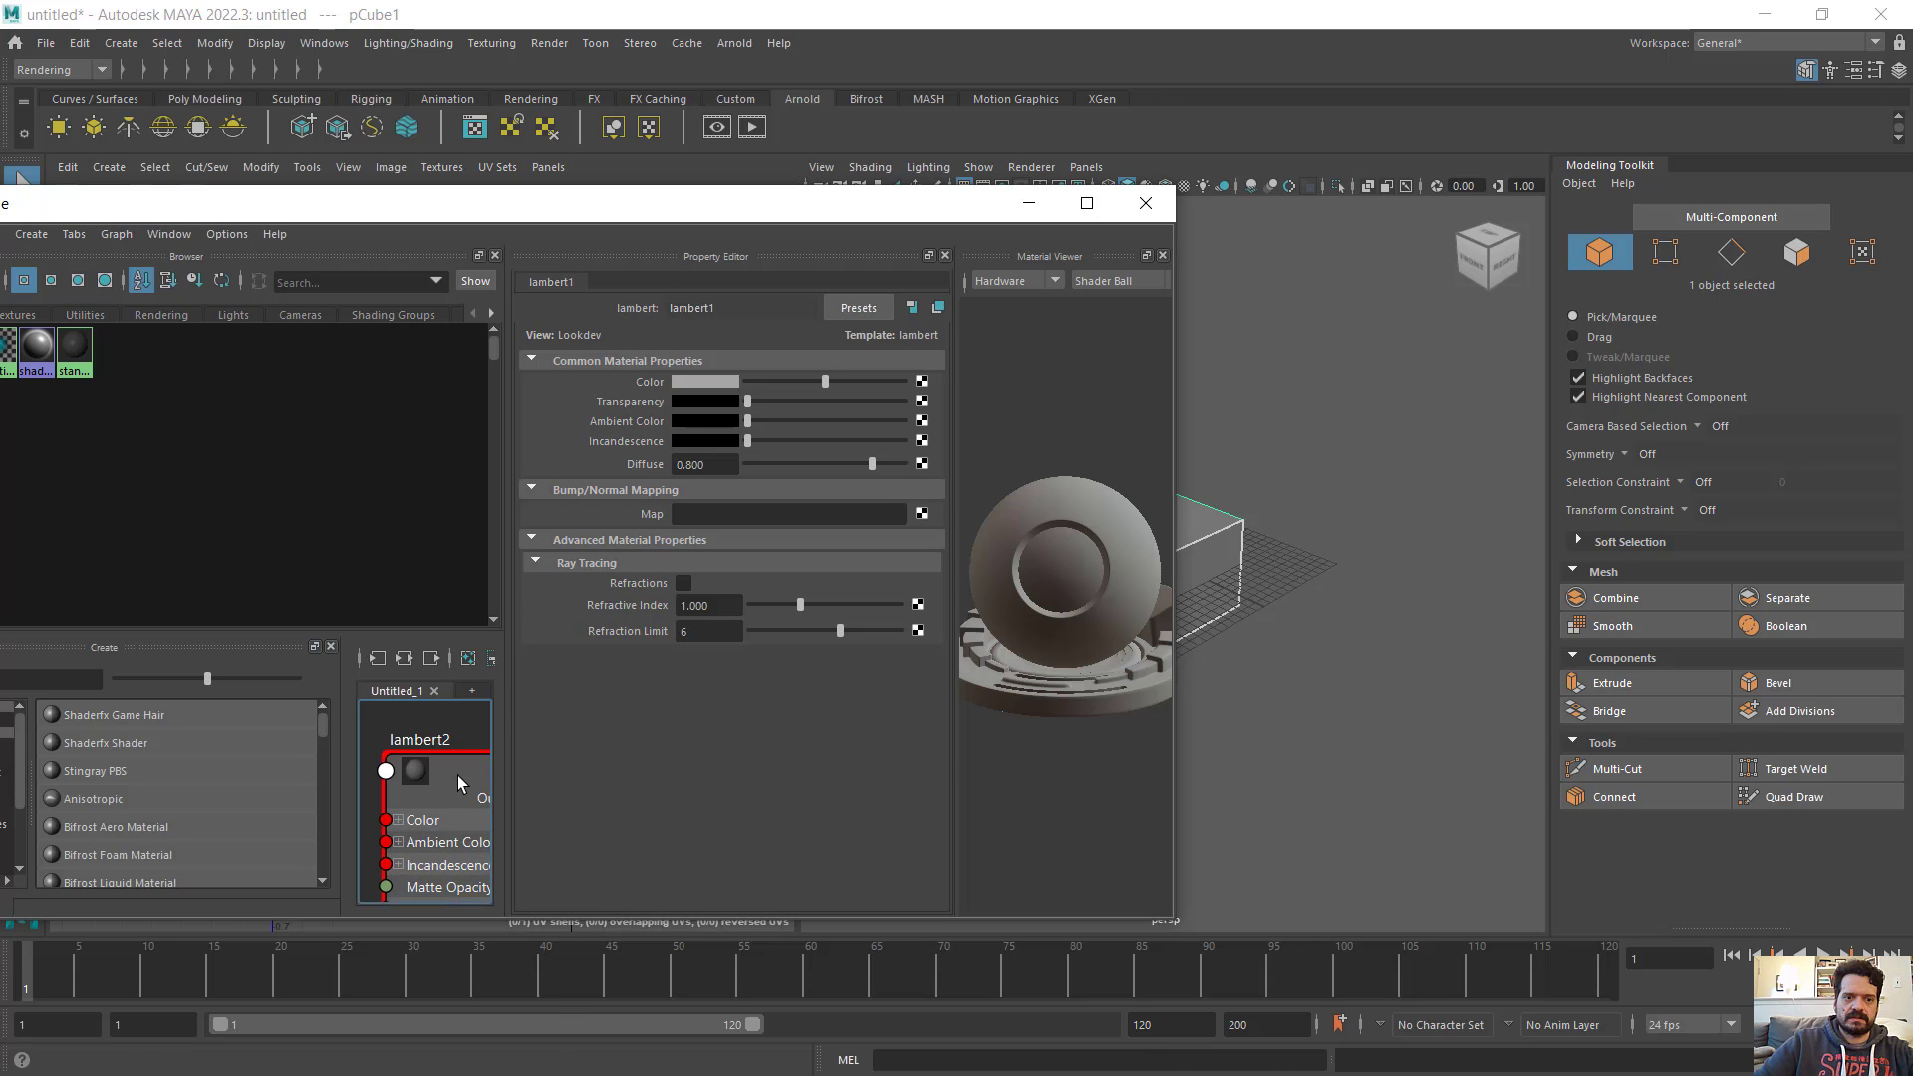
pyautogui.moveTo(459, 716); pyautogui.dragTo(498, 666, button='right')
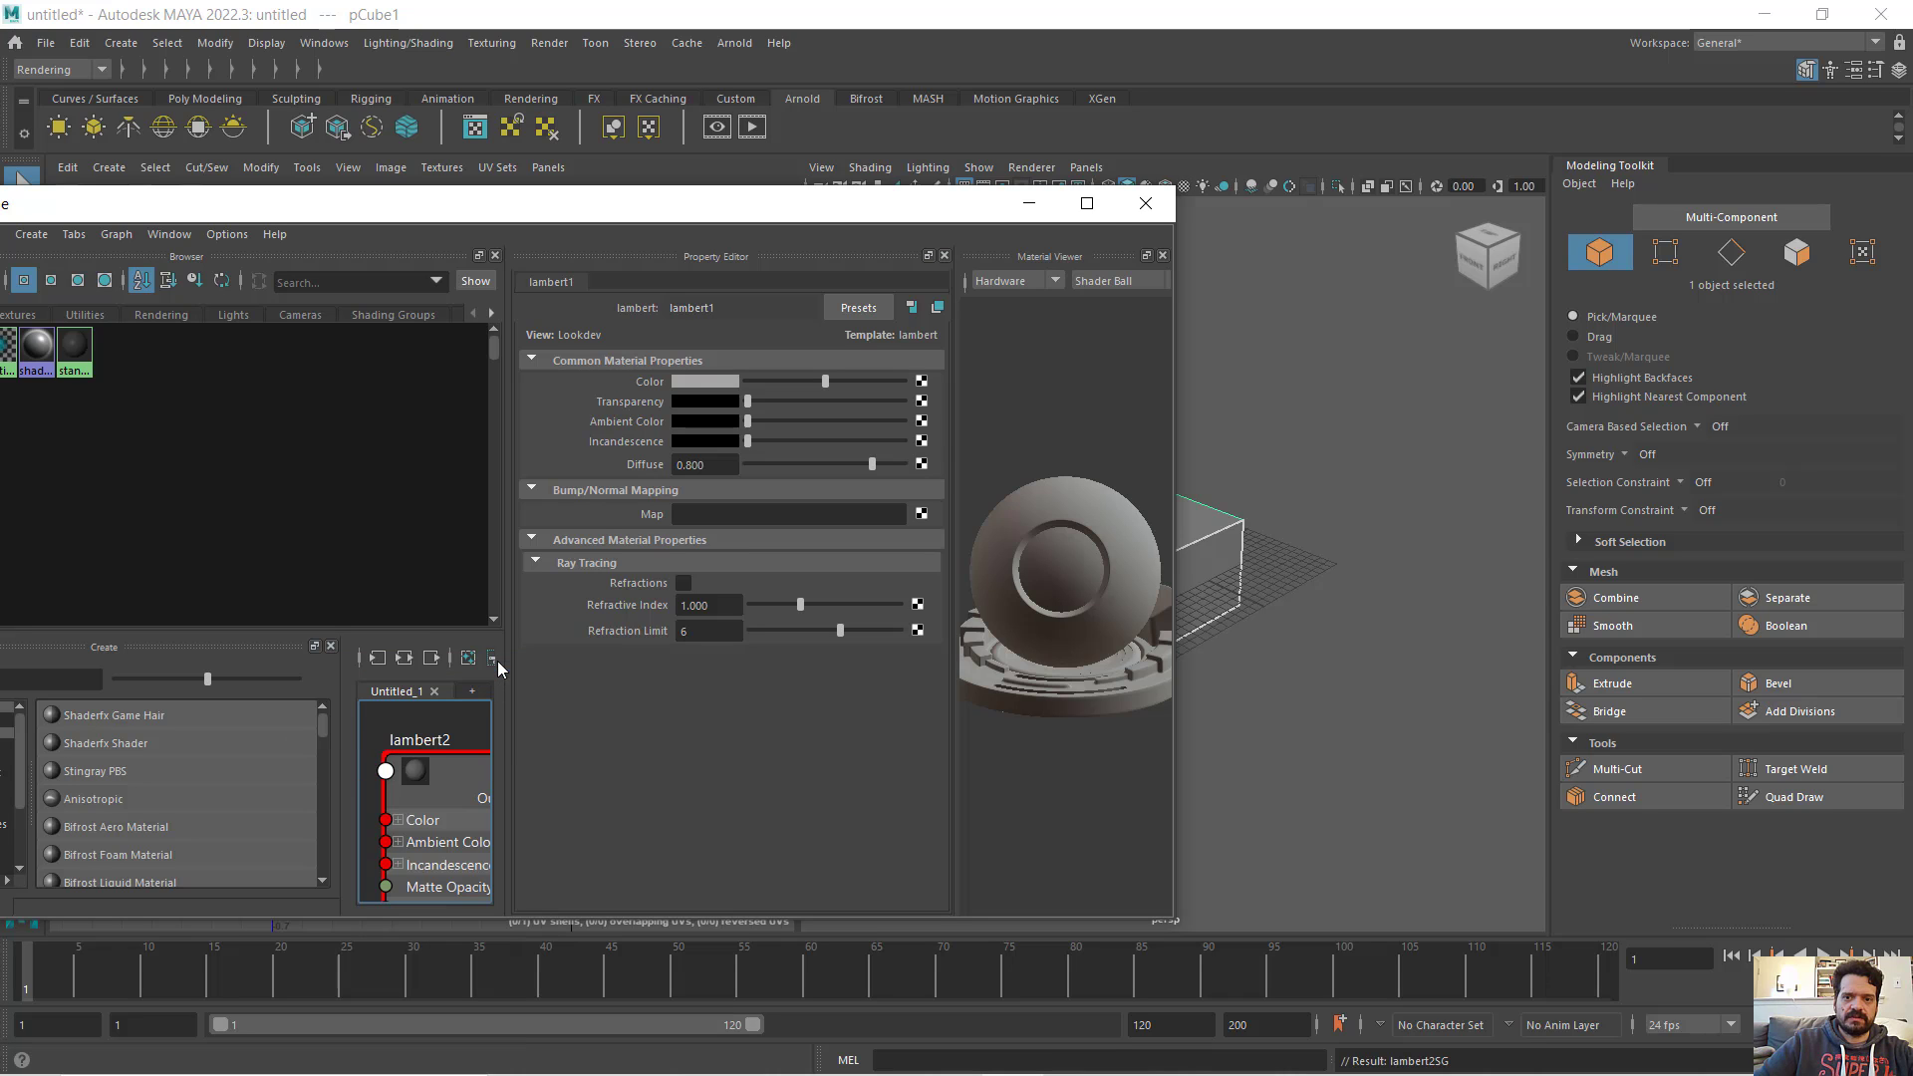
# - Connect a File texture node to the Color attribute of the lambert2 material
pyautogui.click(1087, 203)
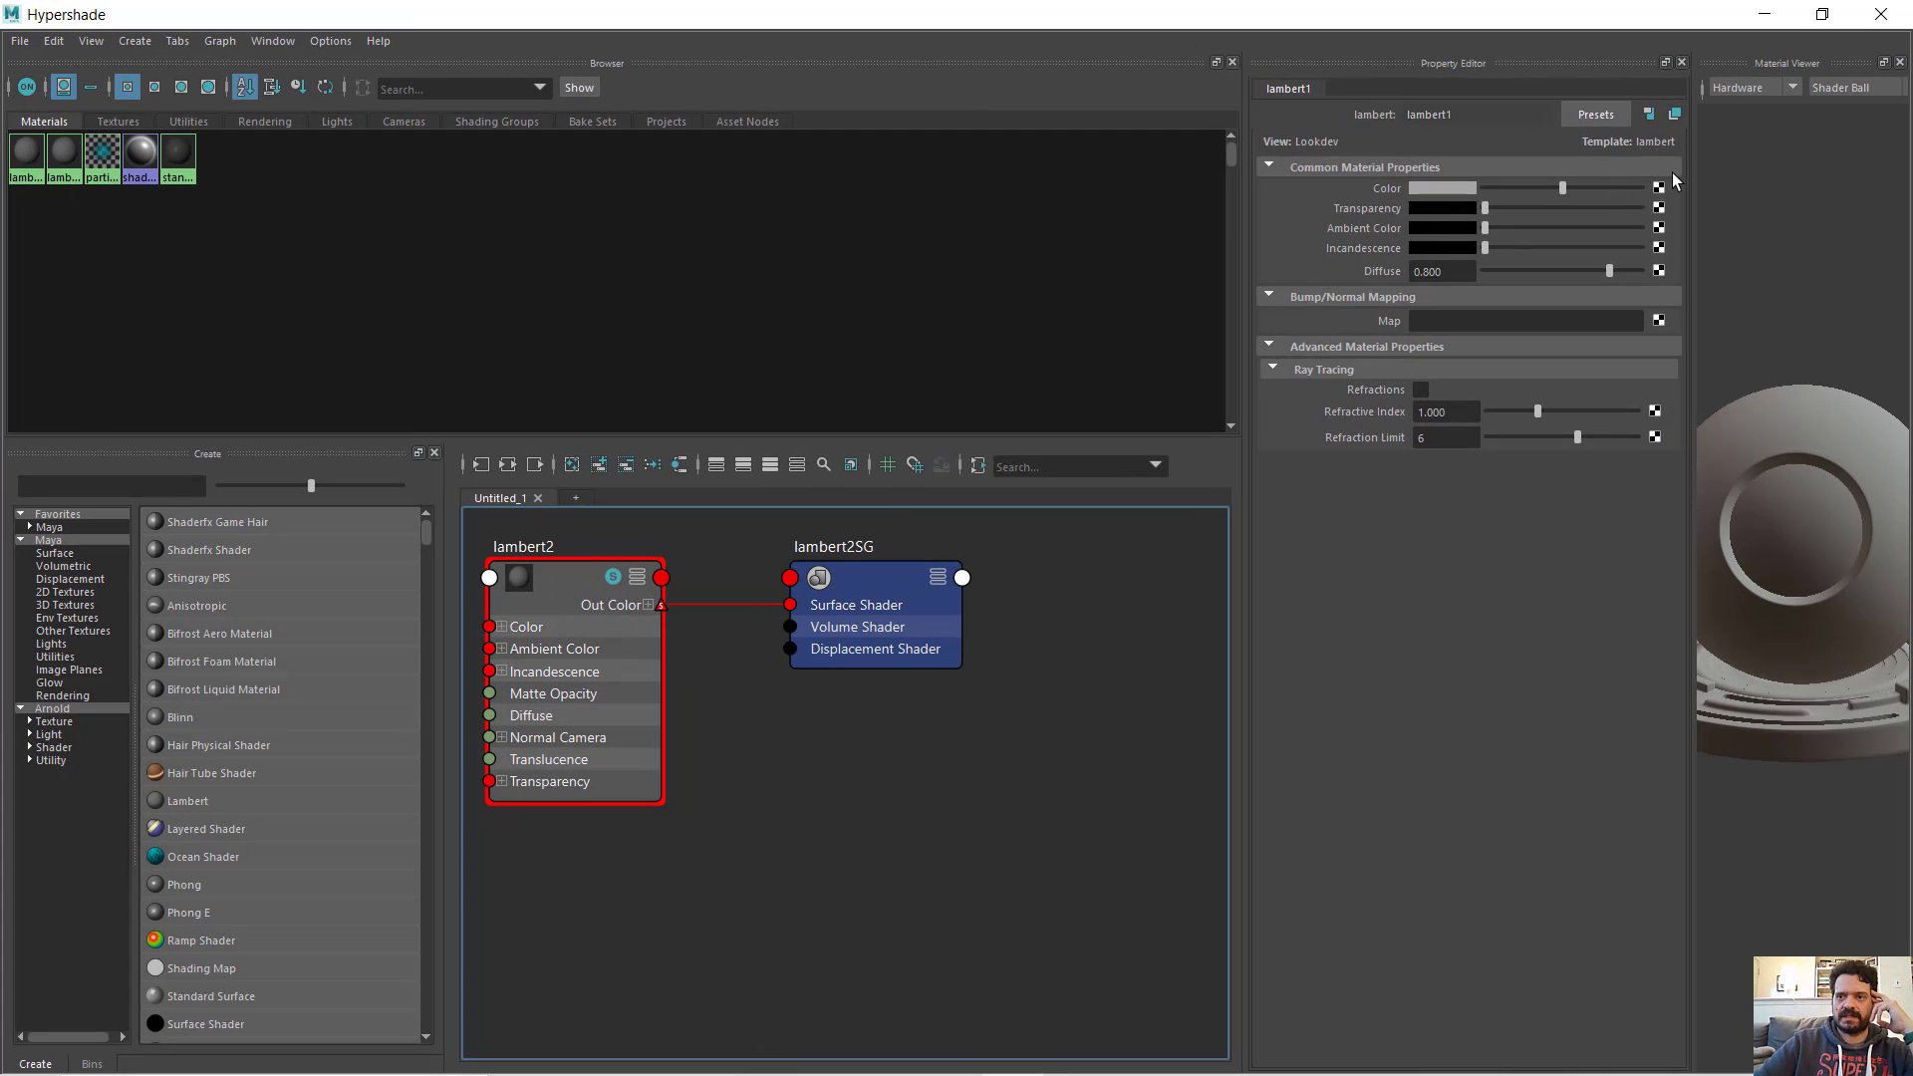
pyautogui.click(592, 588)
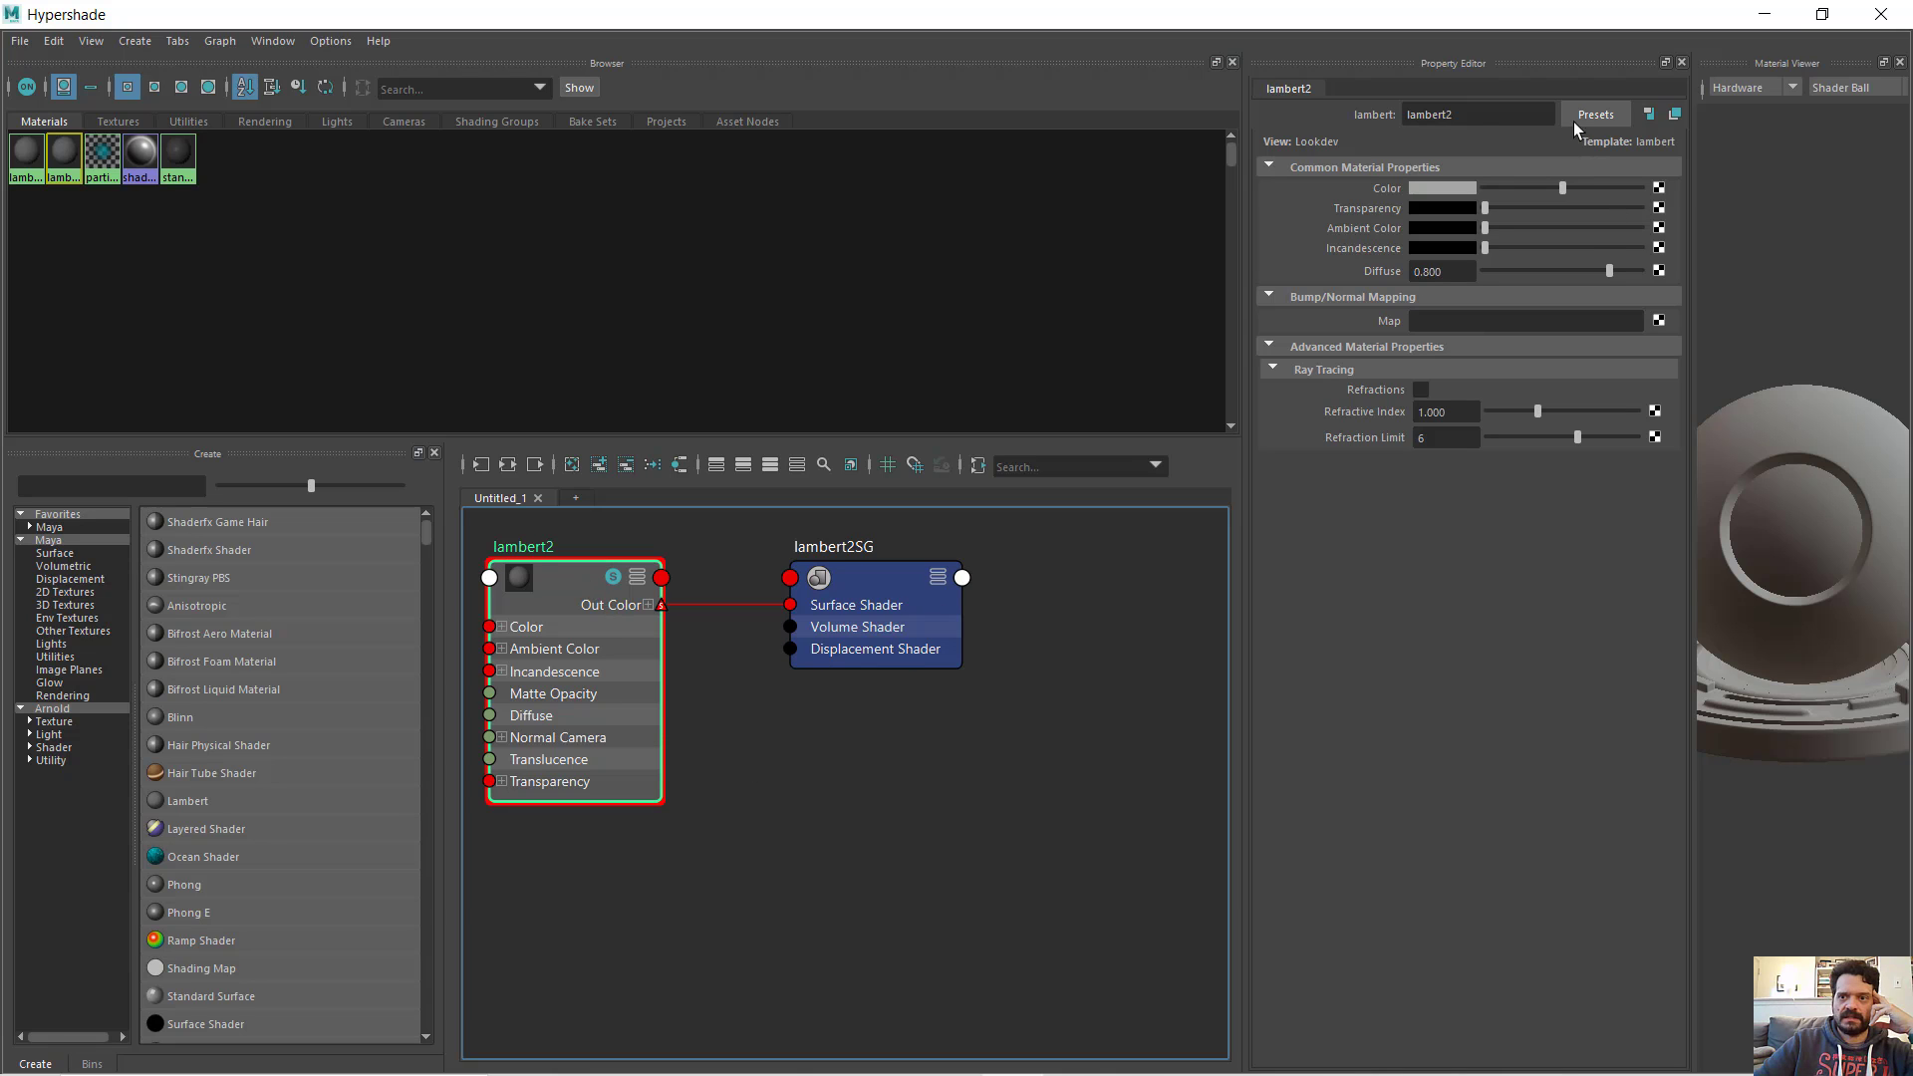
pyautogui.click(1659, 188)
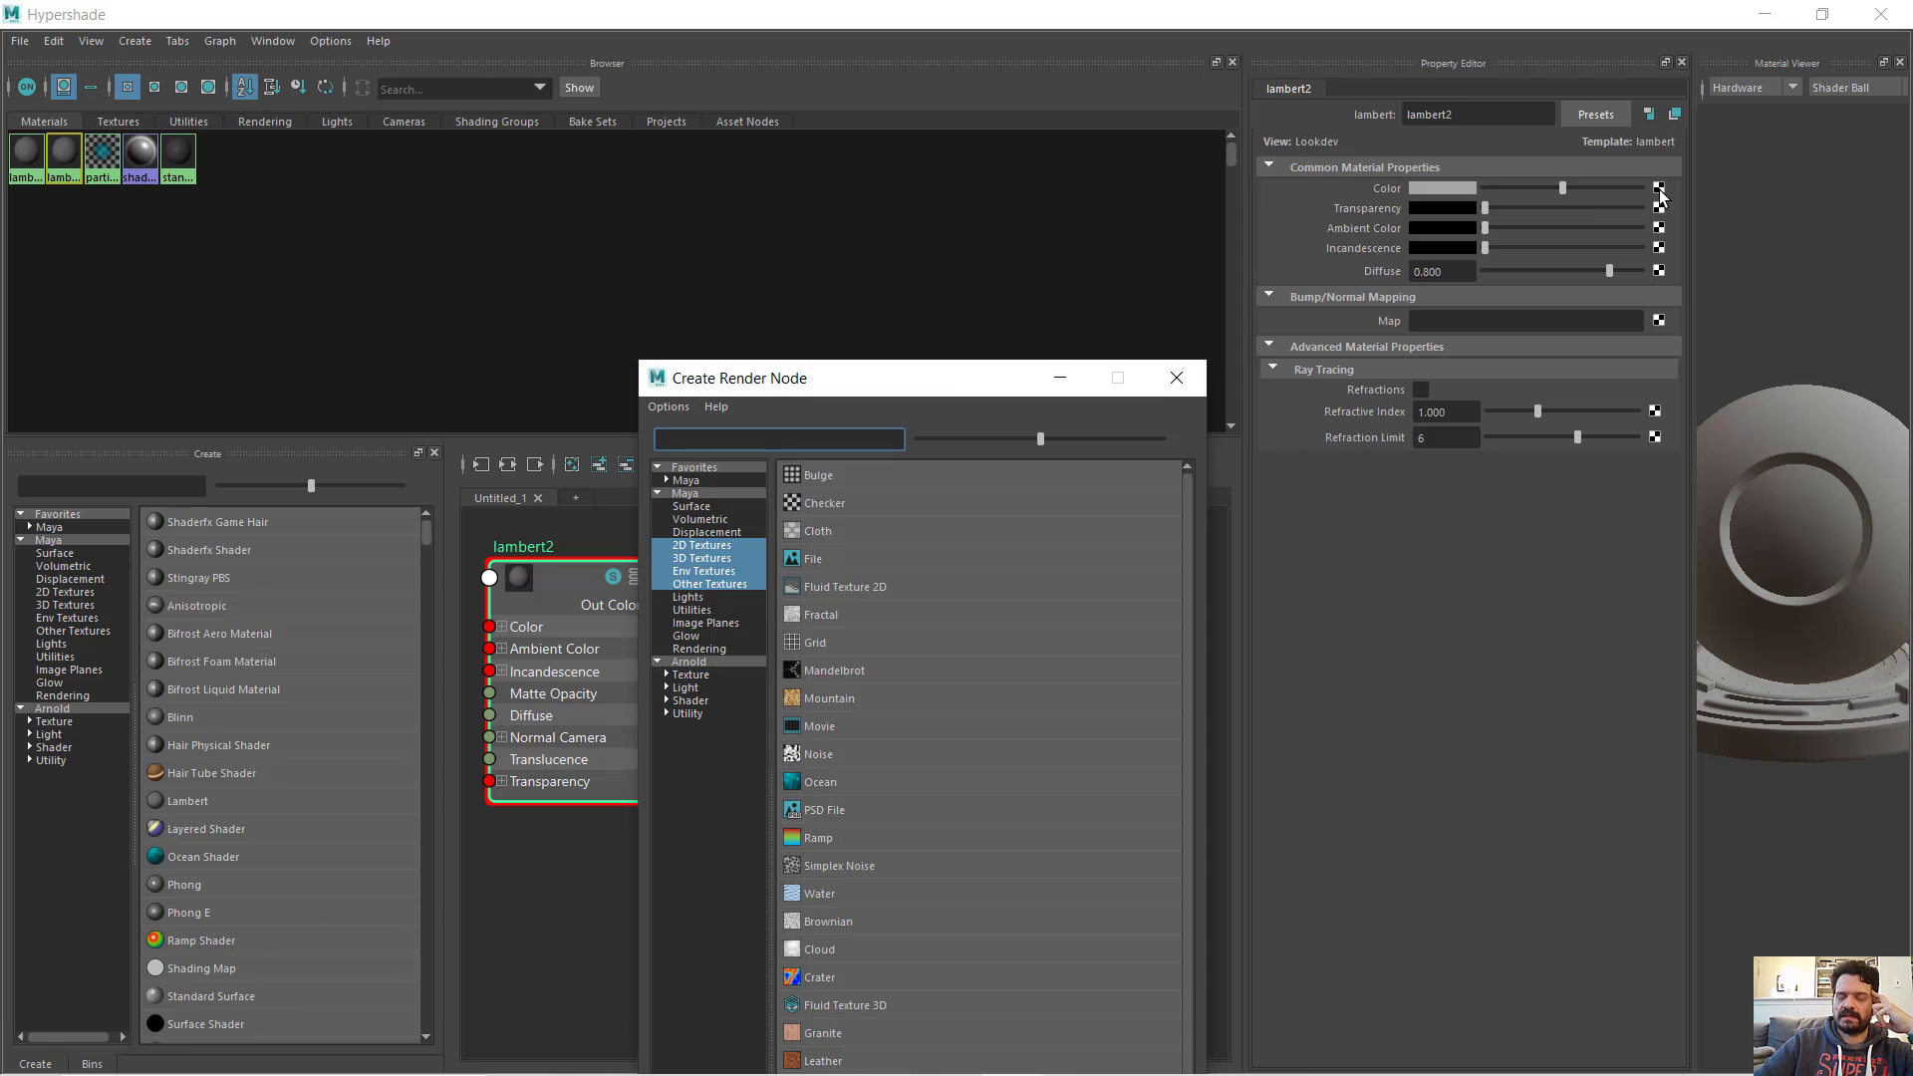
pyautogui.moveTo(933, 393); pyautogui.dragTo(846, 178)
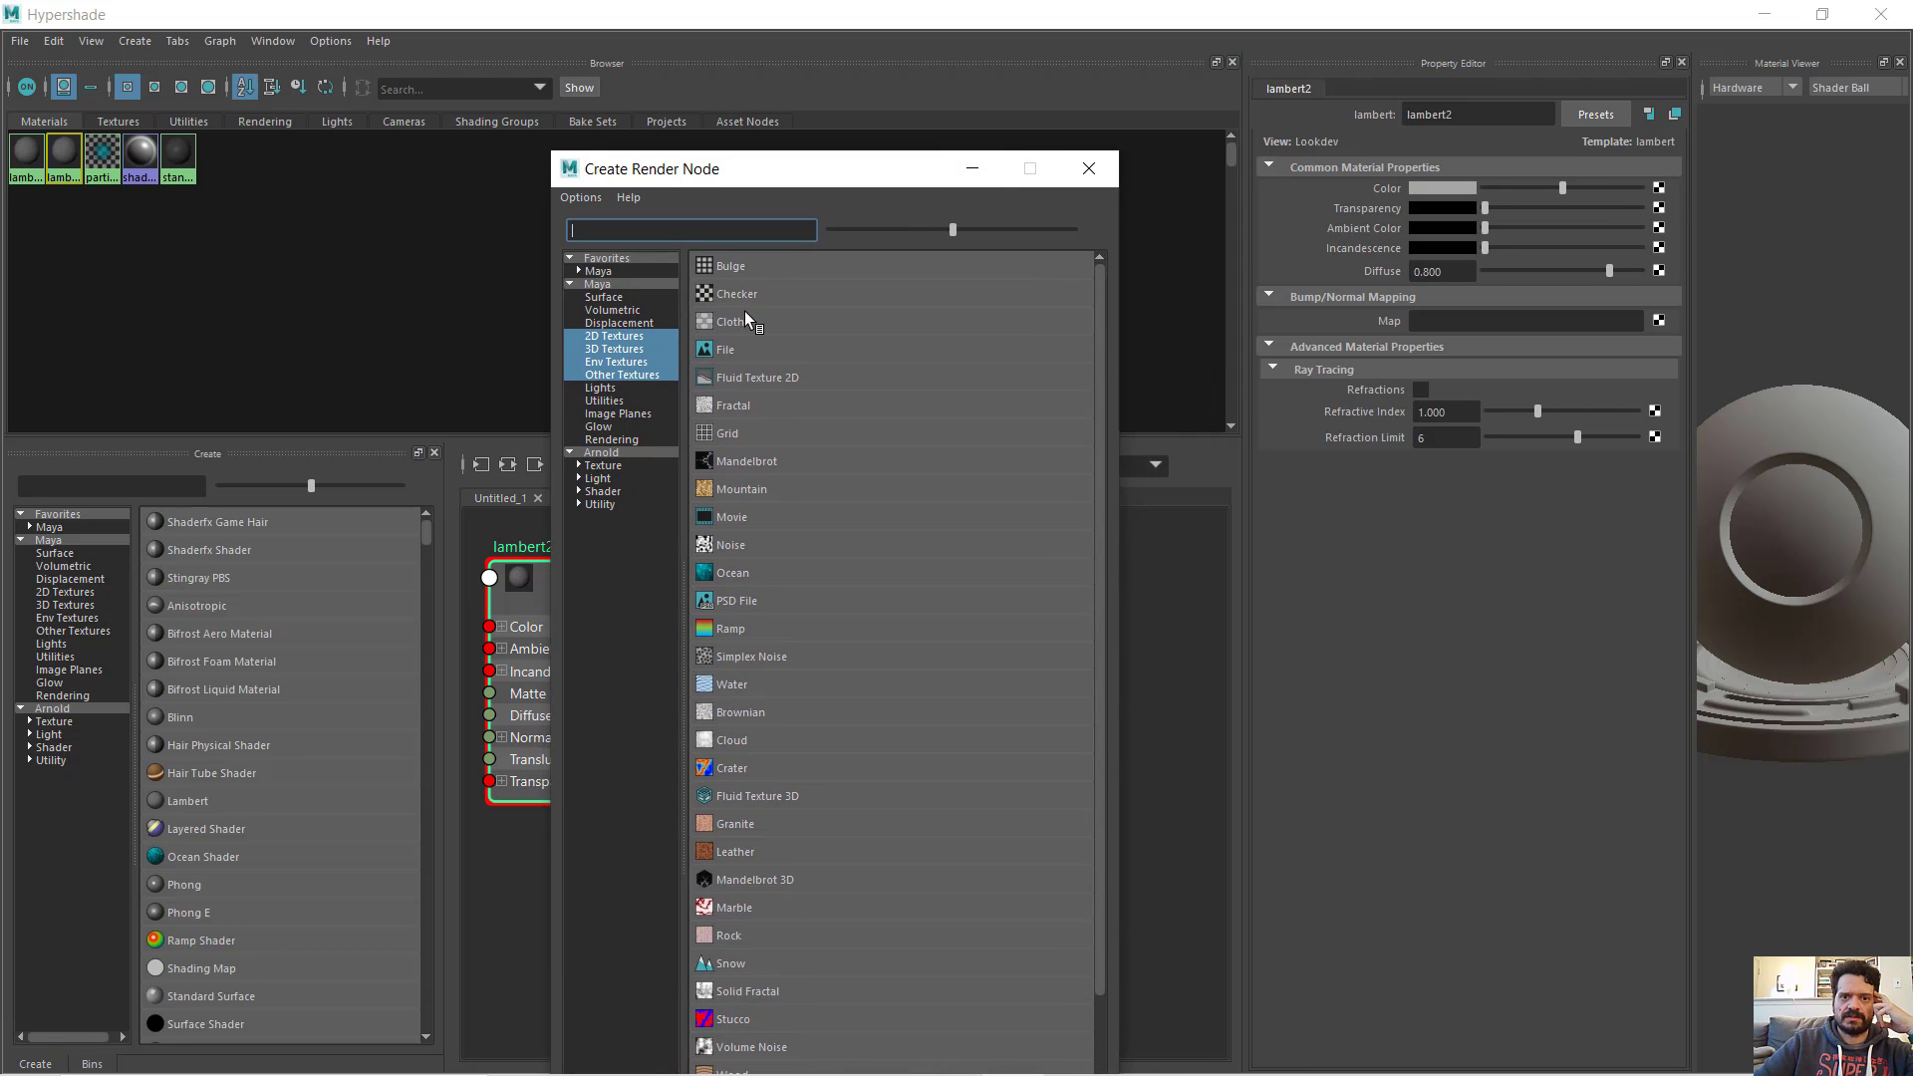
pyautogui.click(727, 349)
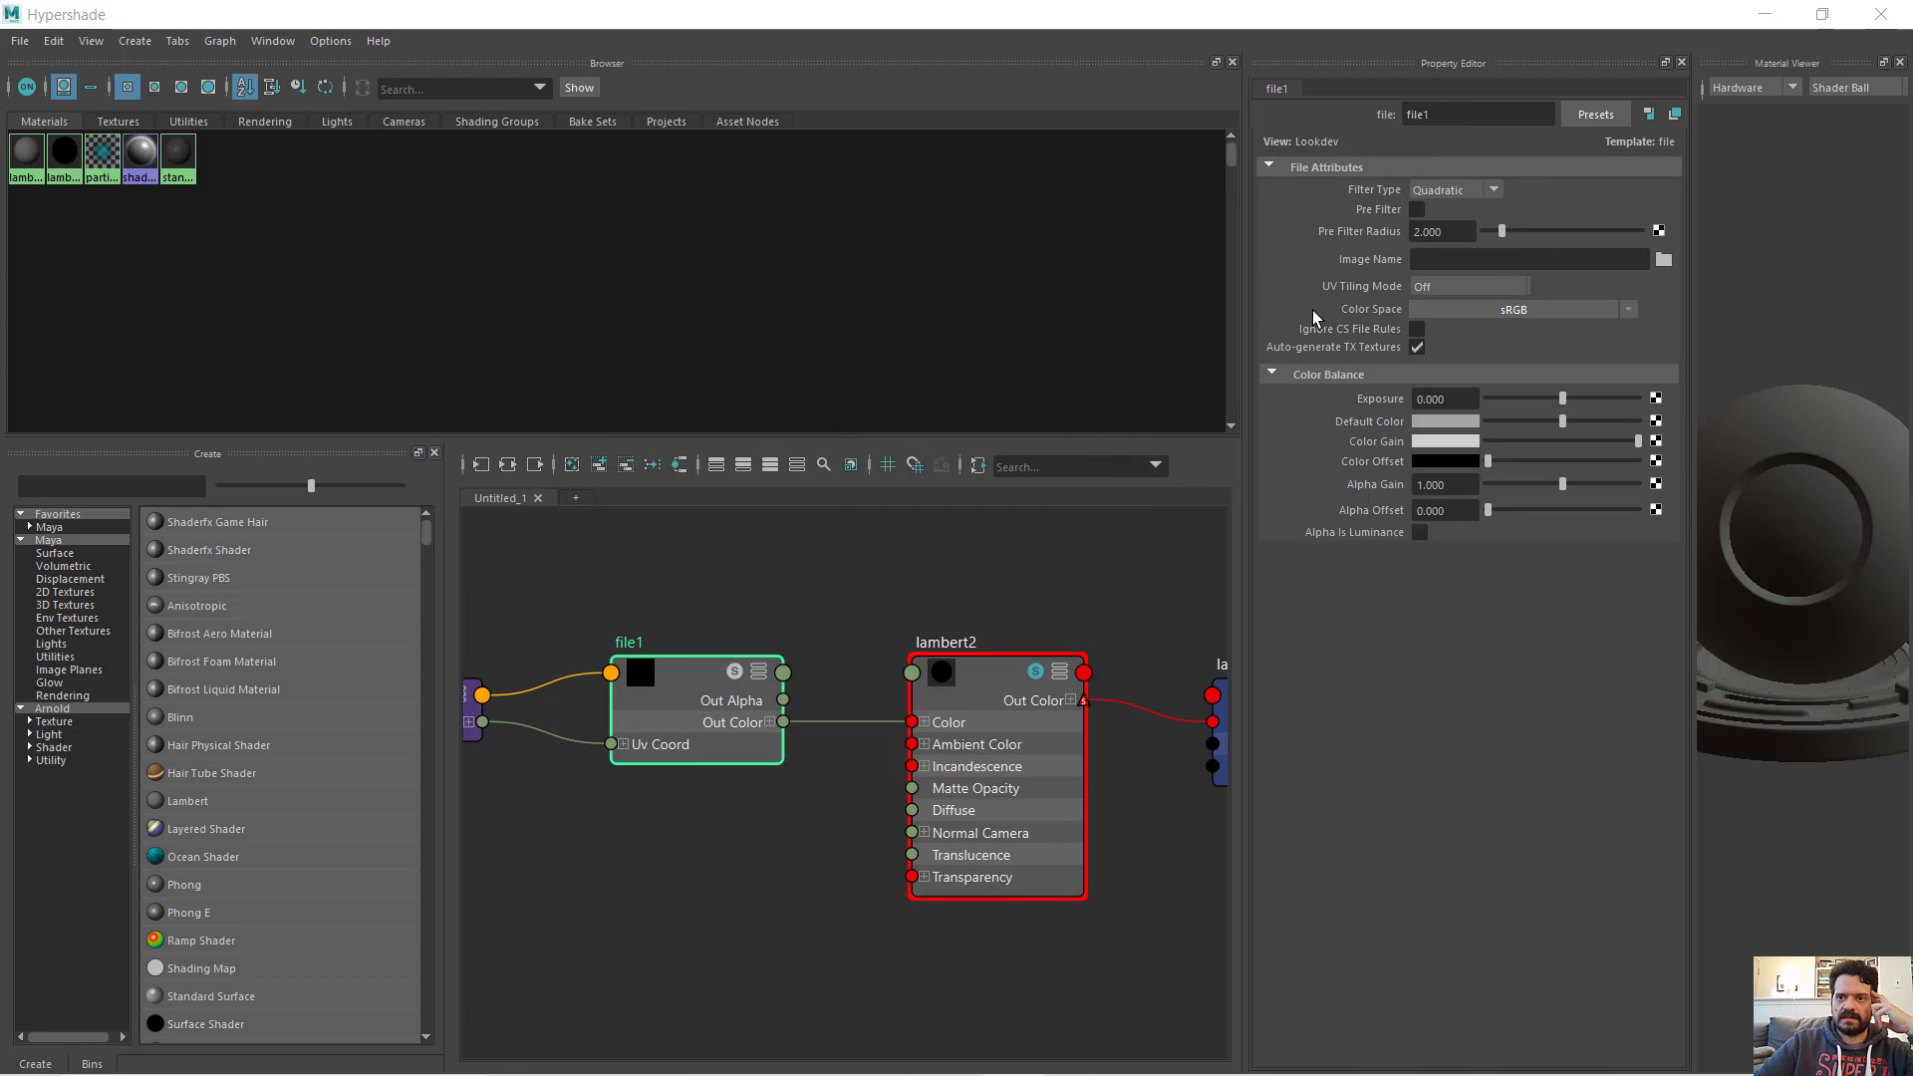
# - Load UVW.png from the user's Pictures folder as the file texture's image, sorting the folder by date modified
pyautogui.click(1664, 261)
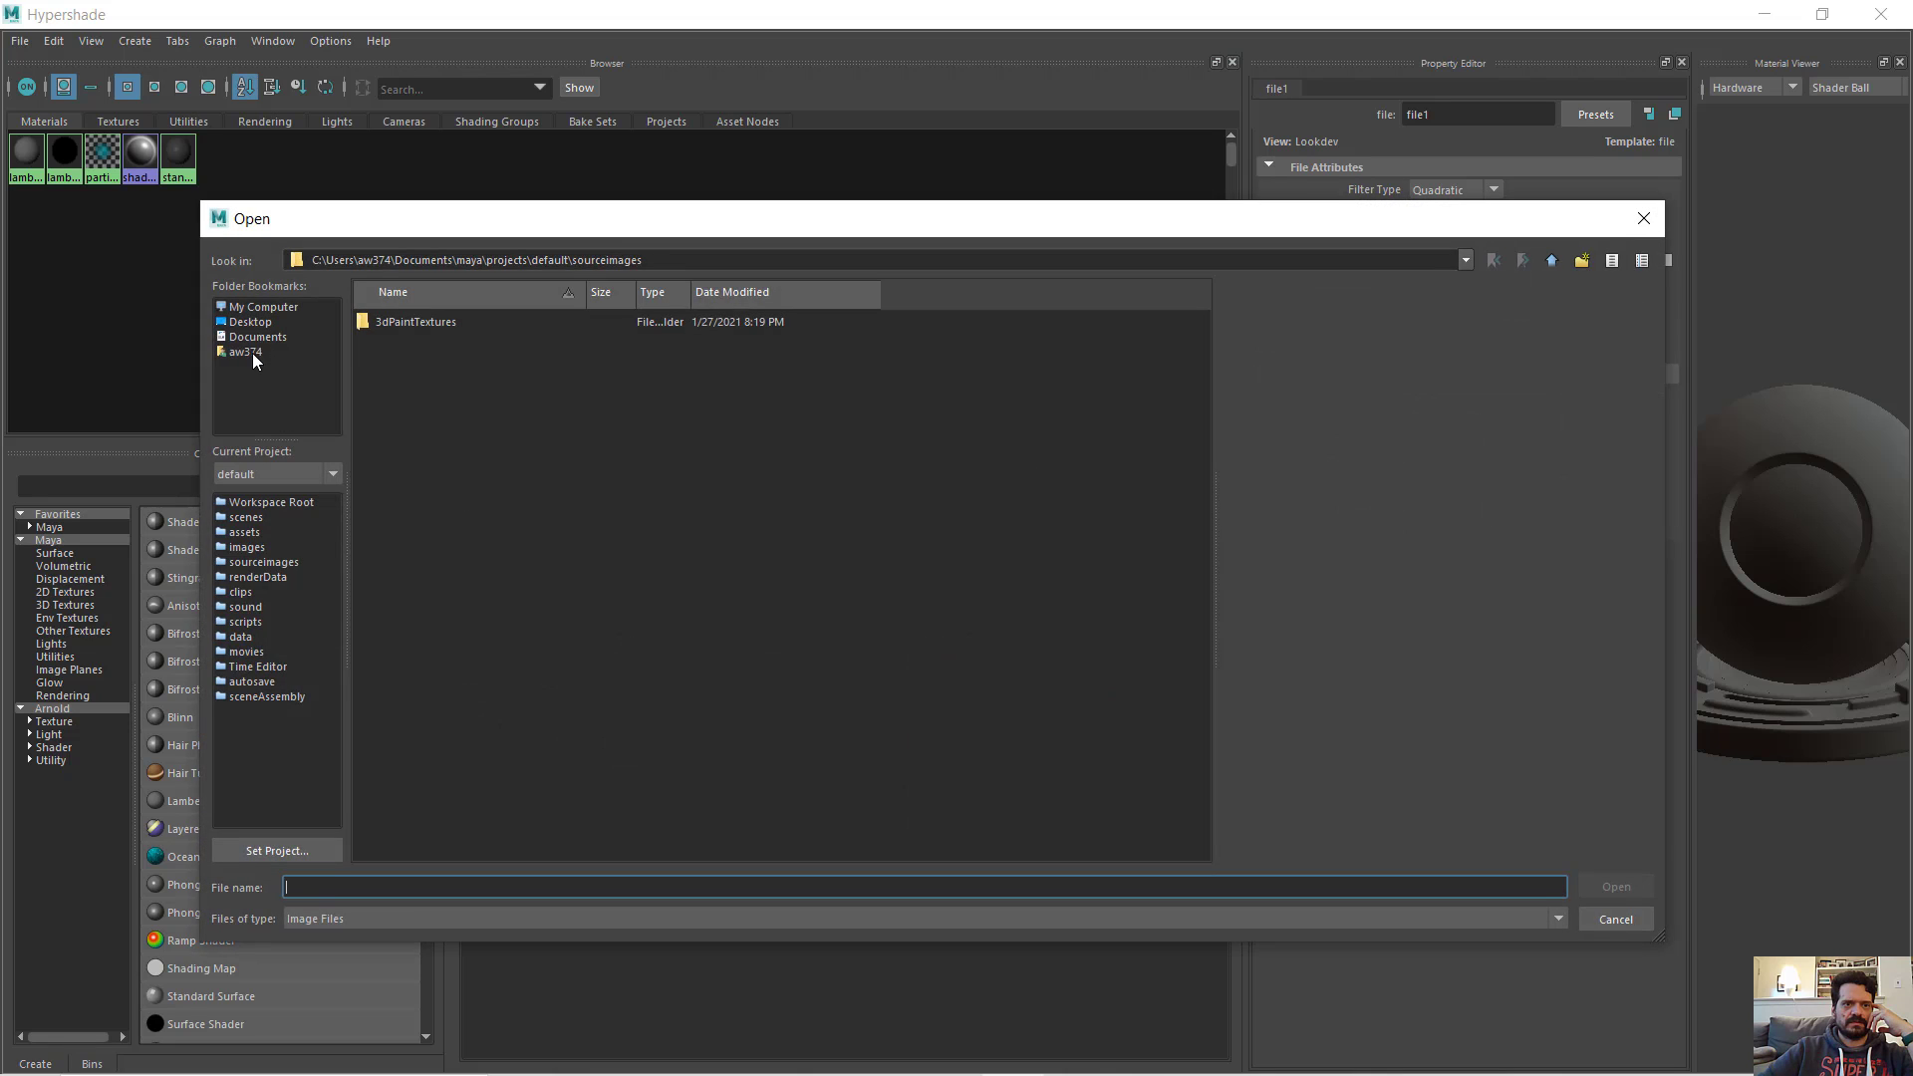
pyautogui.click(249, 352)
pyautogui.scroll(-3, 439, 709)
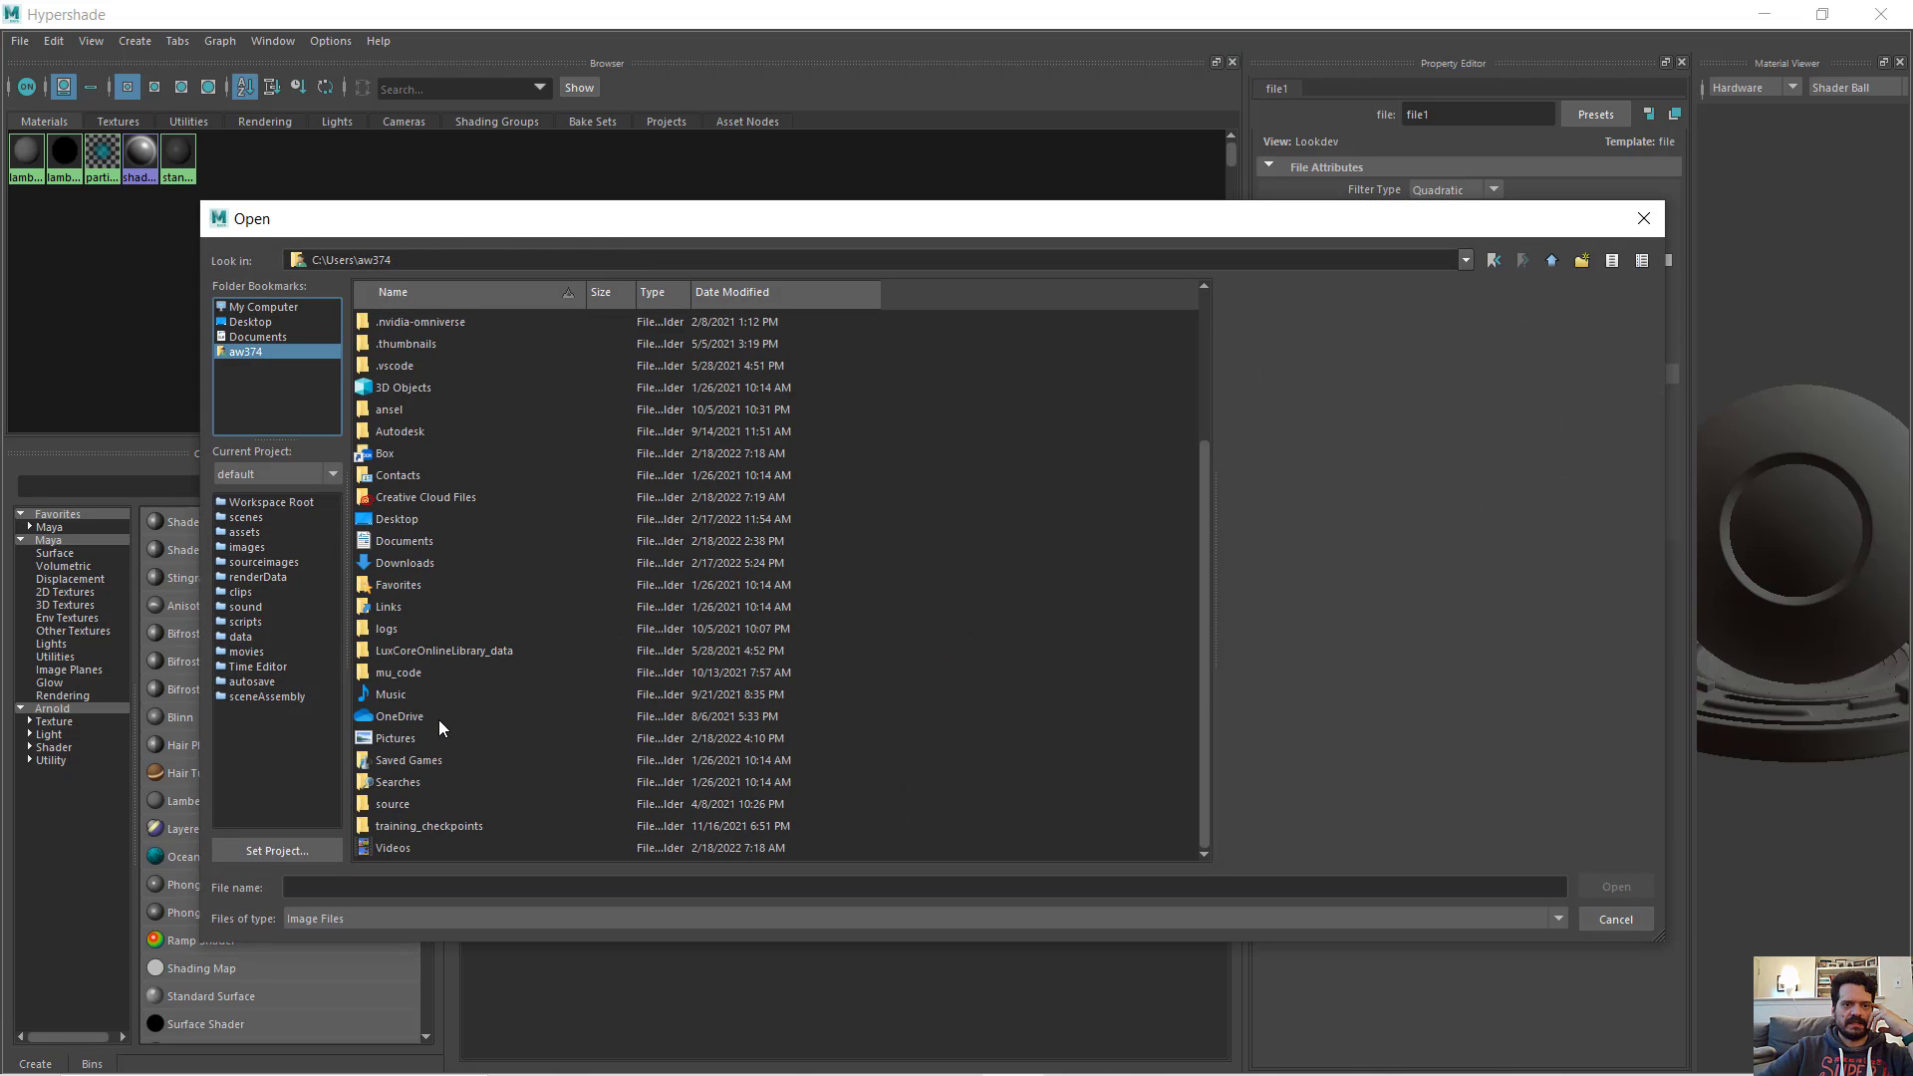
pyautogui.click(393, 738)
pyautogui.doubleClick(439, 739)
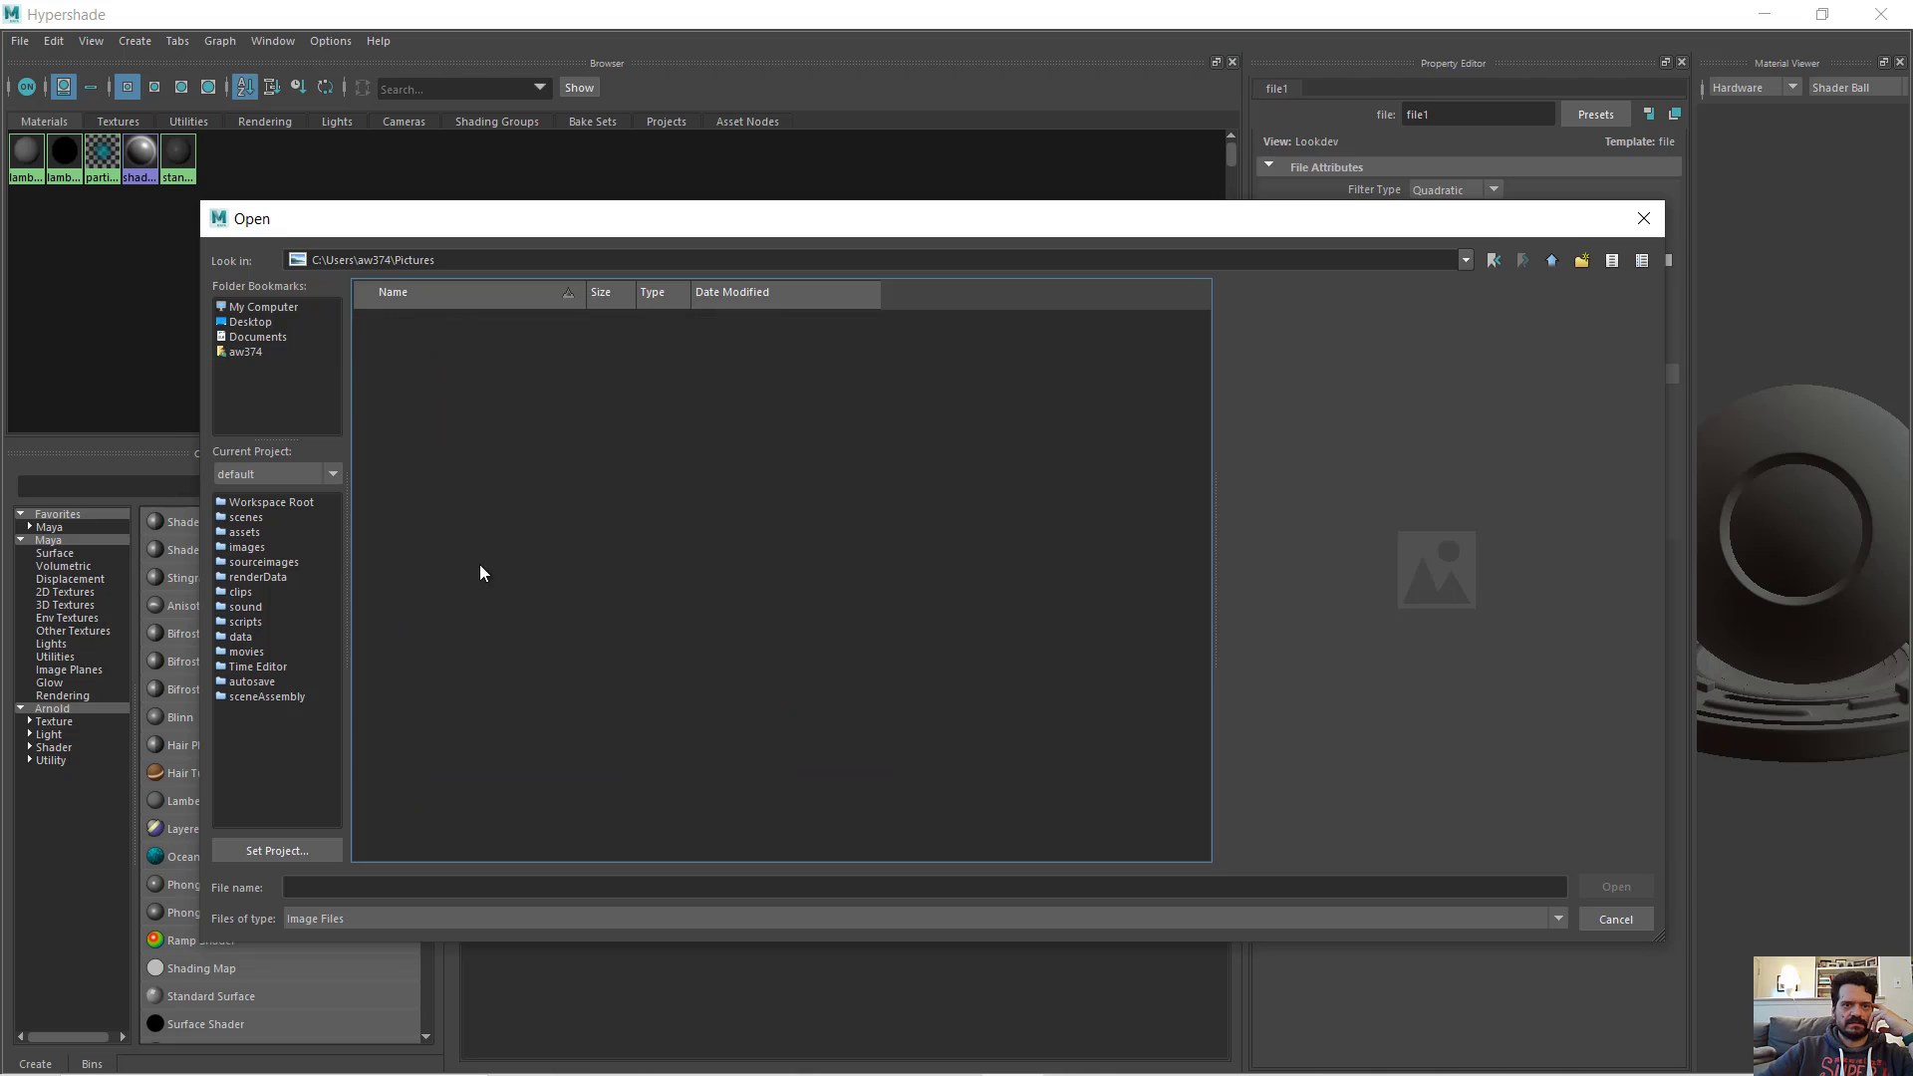
pyautogui.click(718, 294)
pyautogui.scroll(-10, 626, 546)
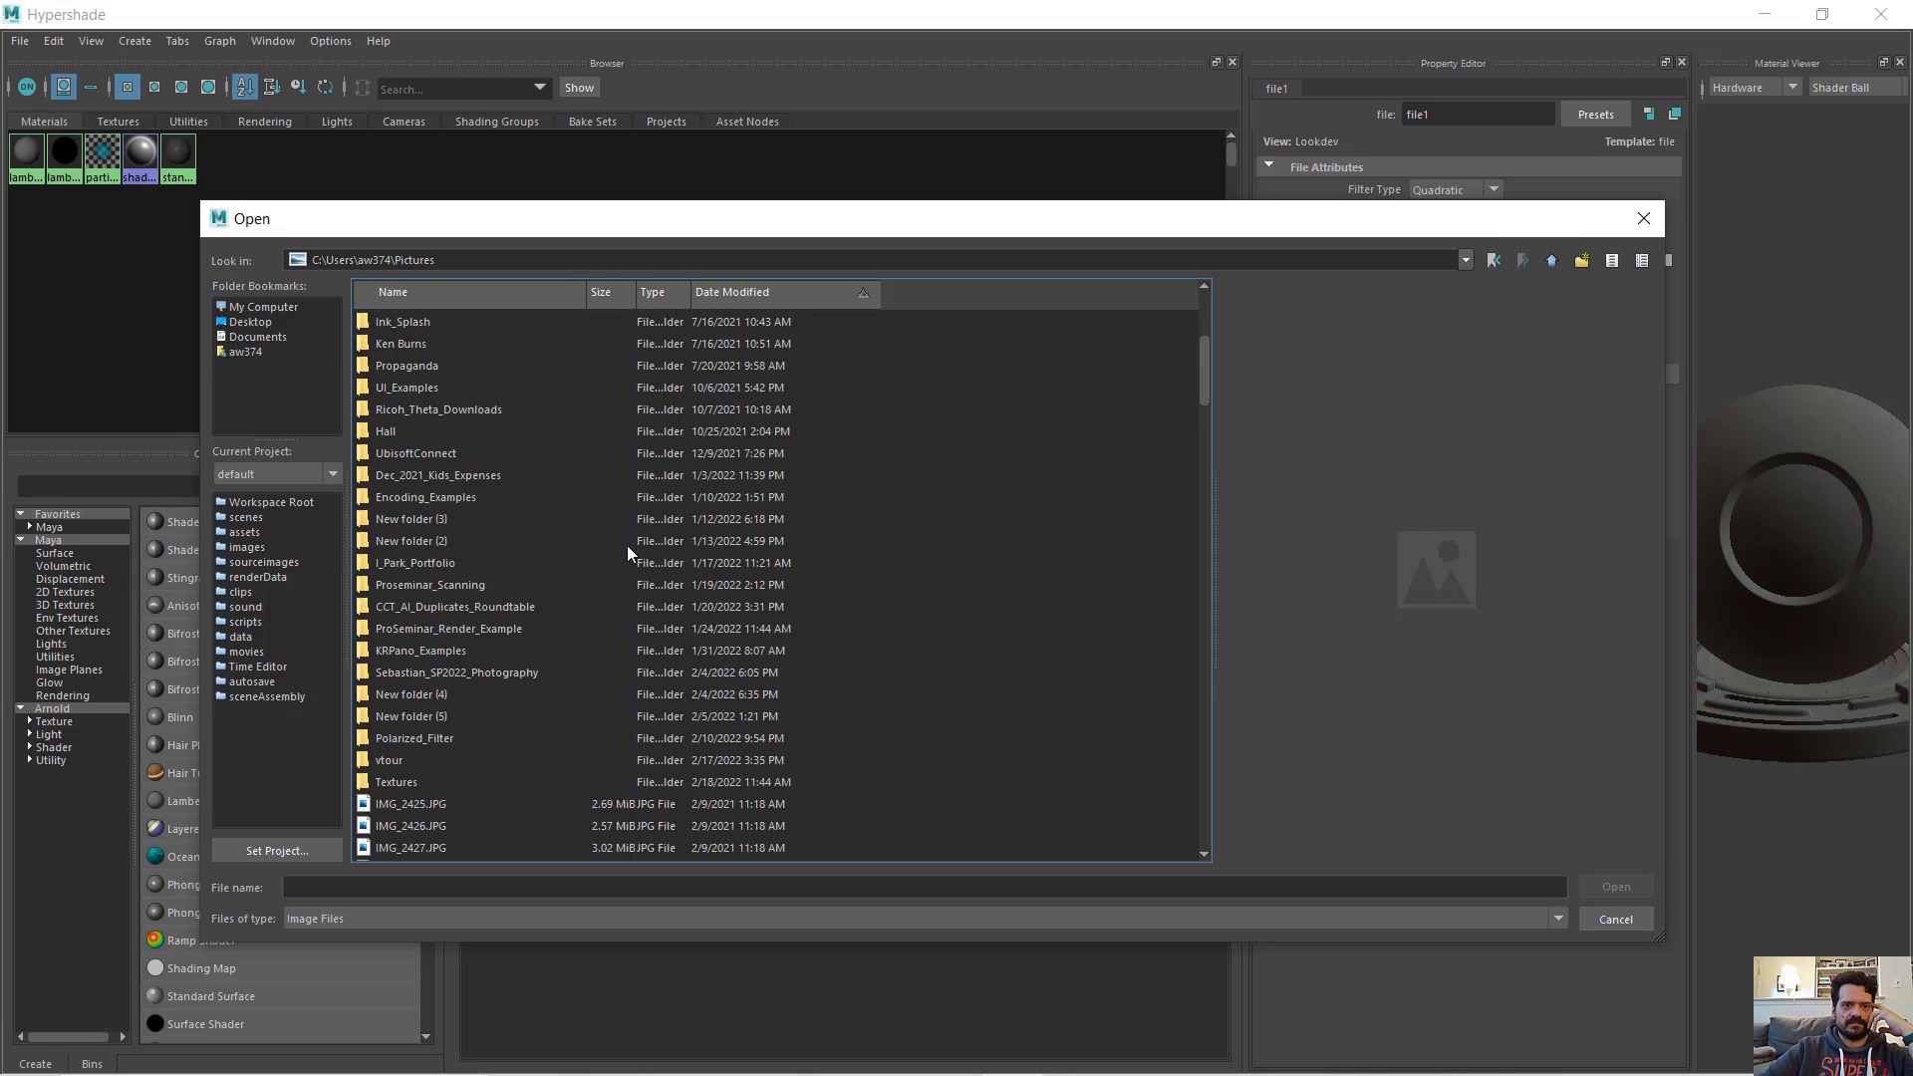
pyautogui.scroll(-15, 500, 750)
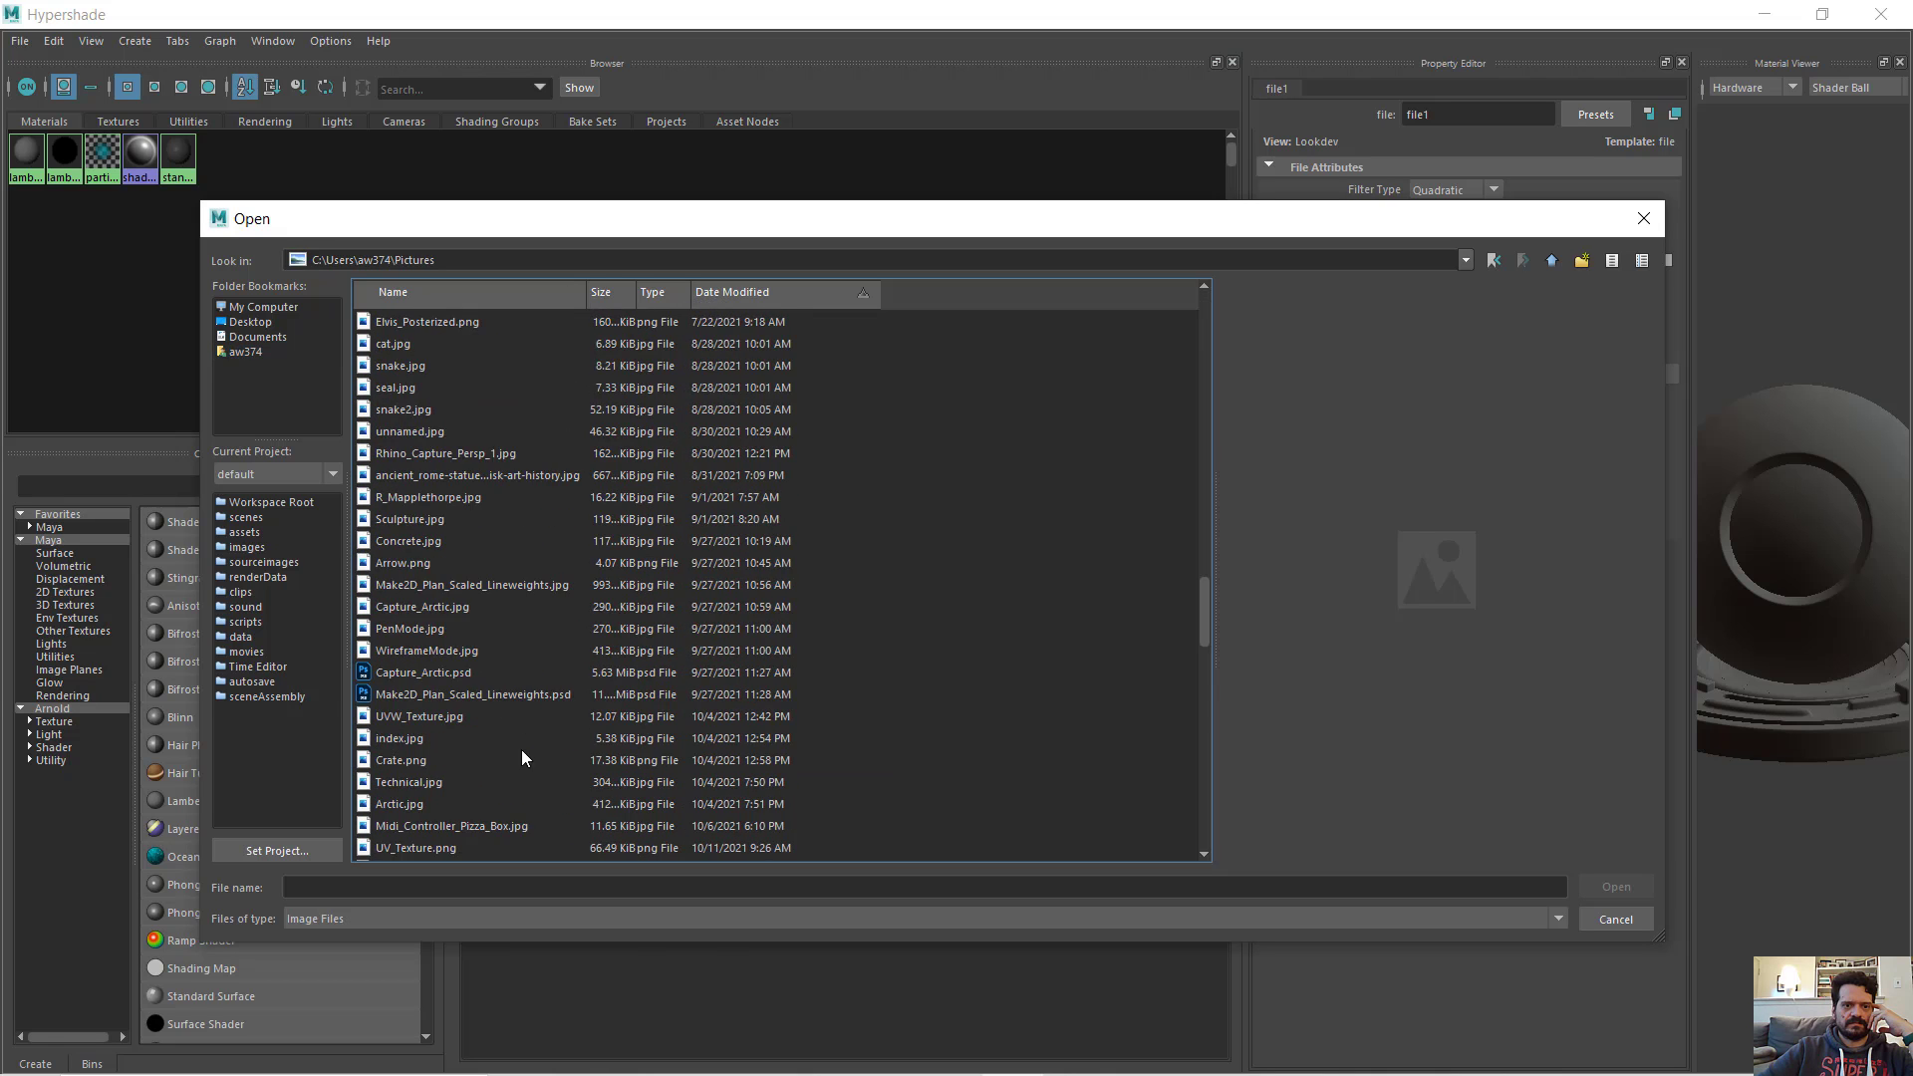
pyautogui.scroll(-2, 531, 779)
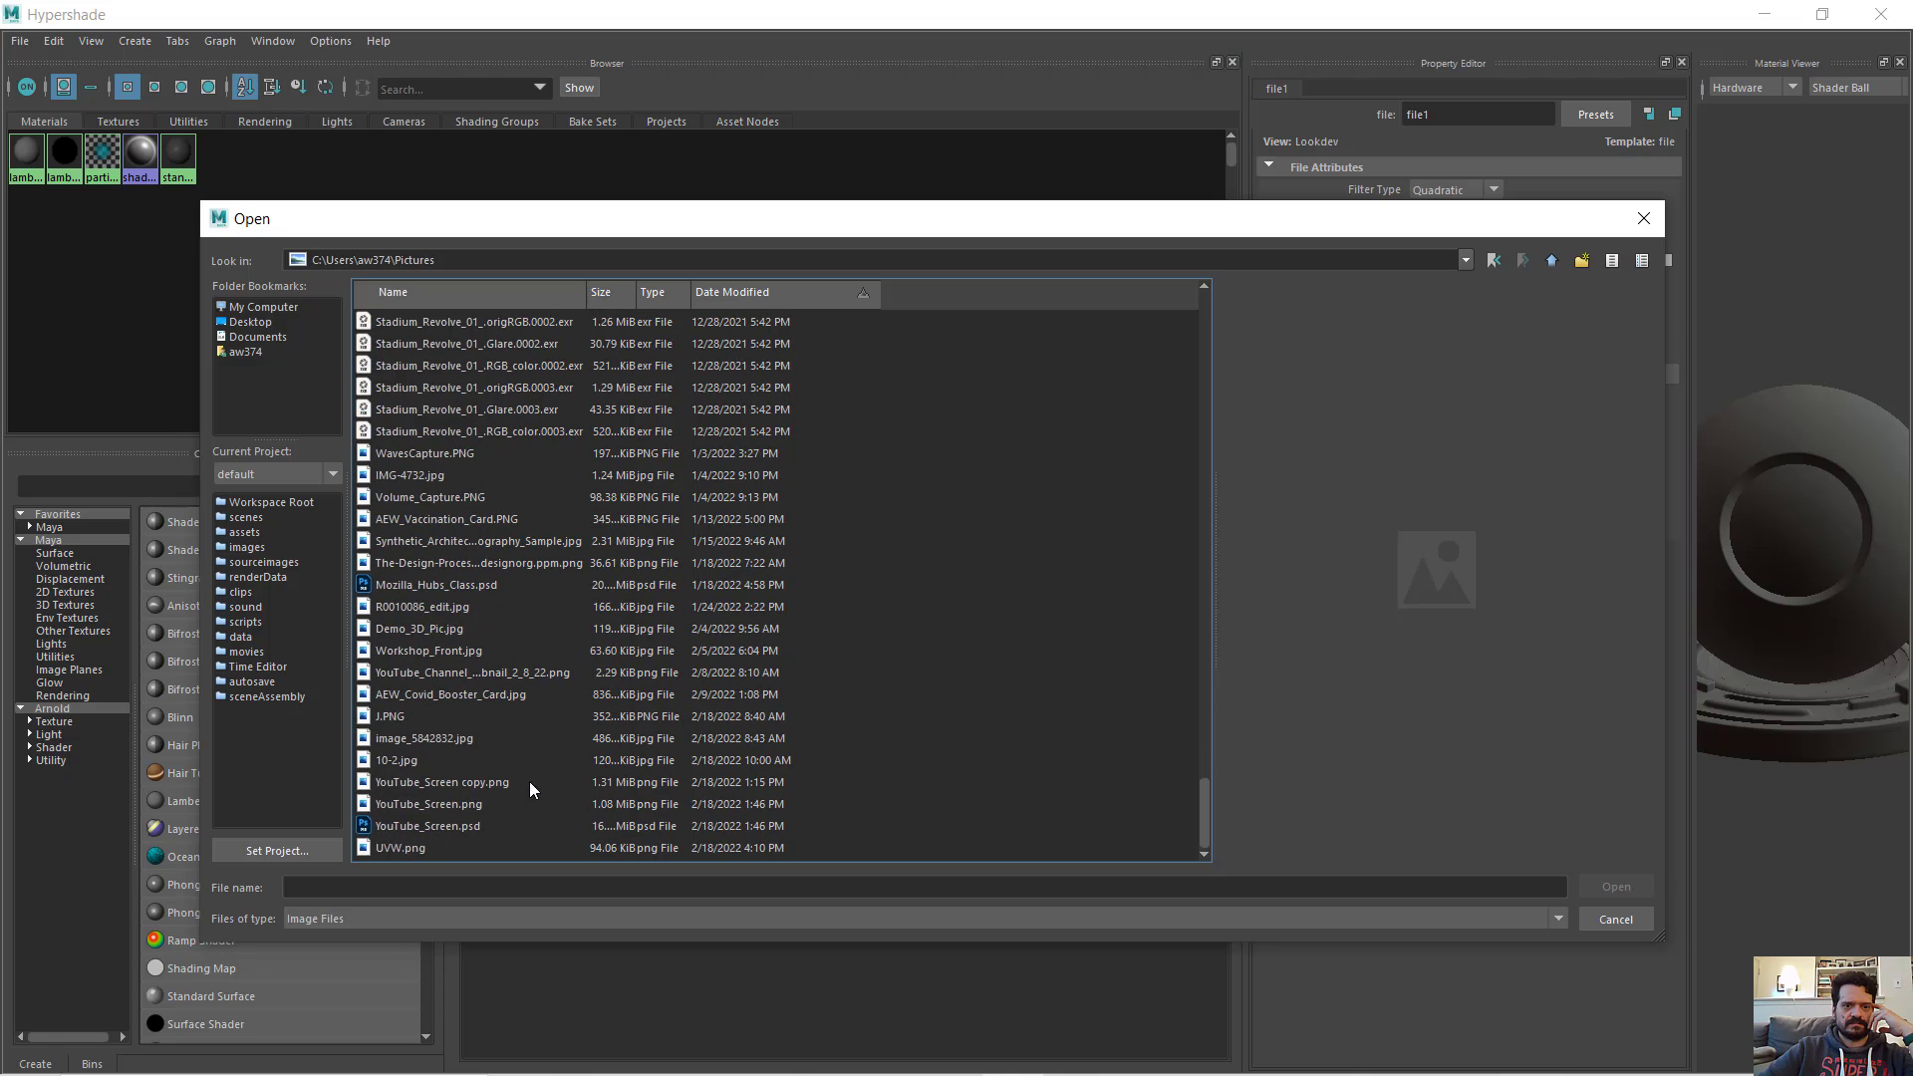
pyautogui.doubleClick(416, 843)
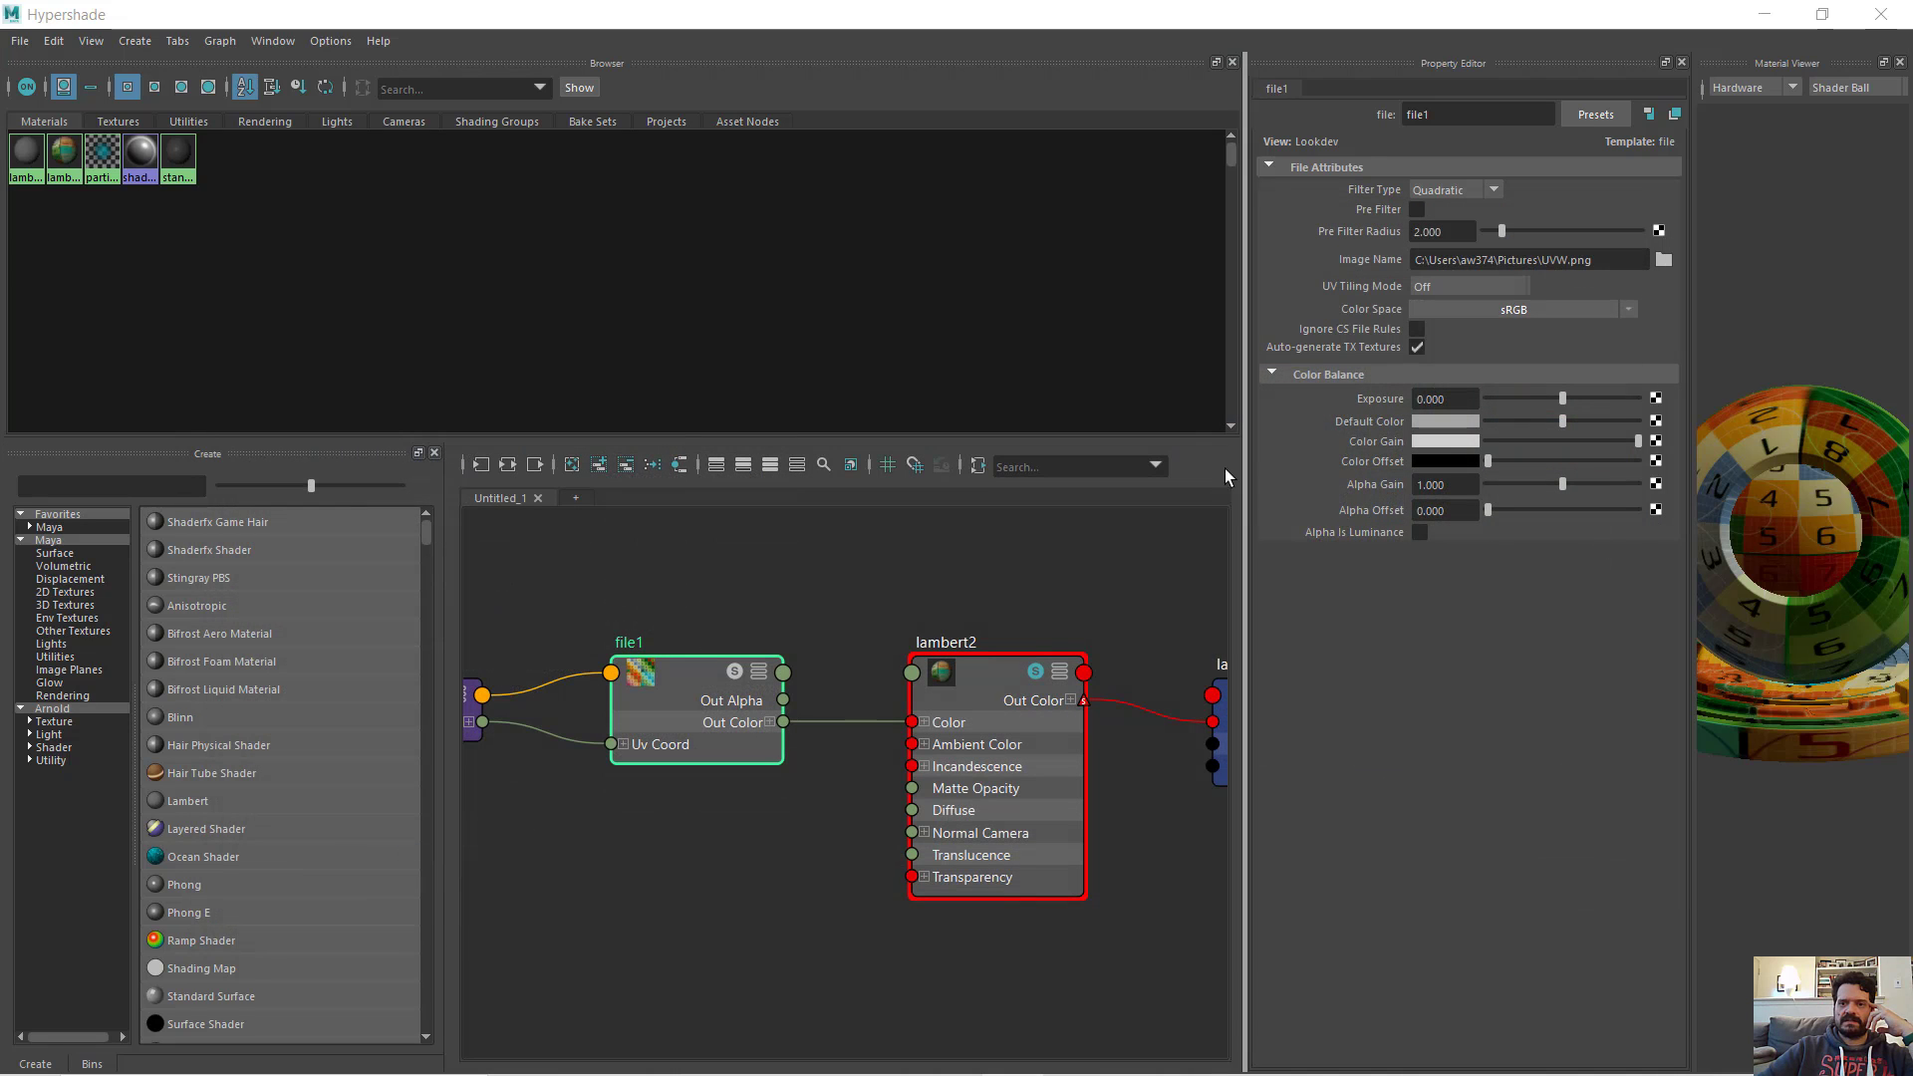
# - Widen the Material Viewer to inspect the textured shader ball, and close Hypershade
pyautogui.moveTo(1244, 445); pyautogui.dragTo(1060, 443)
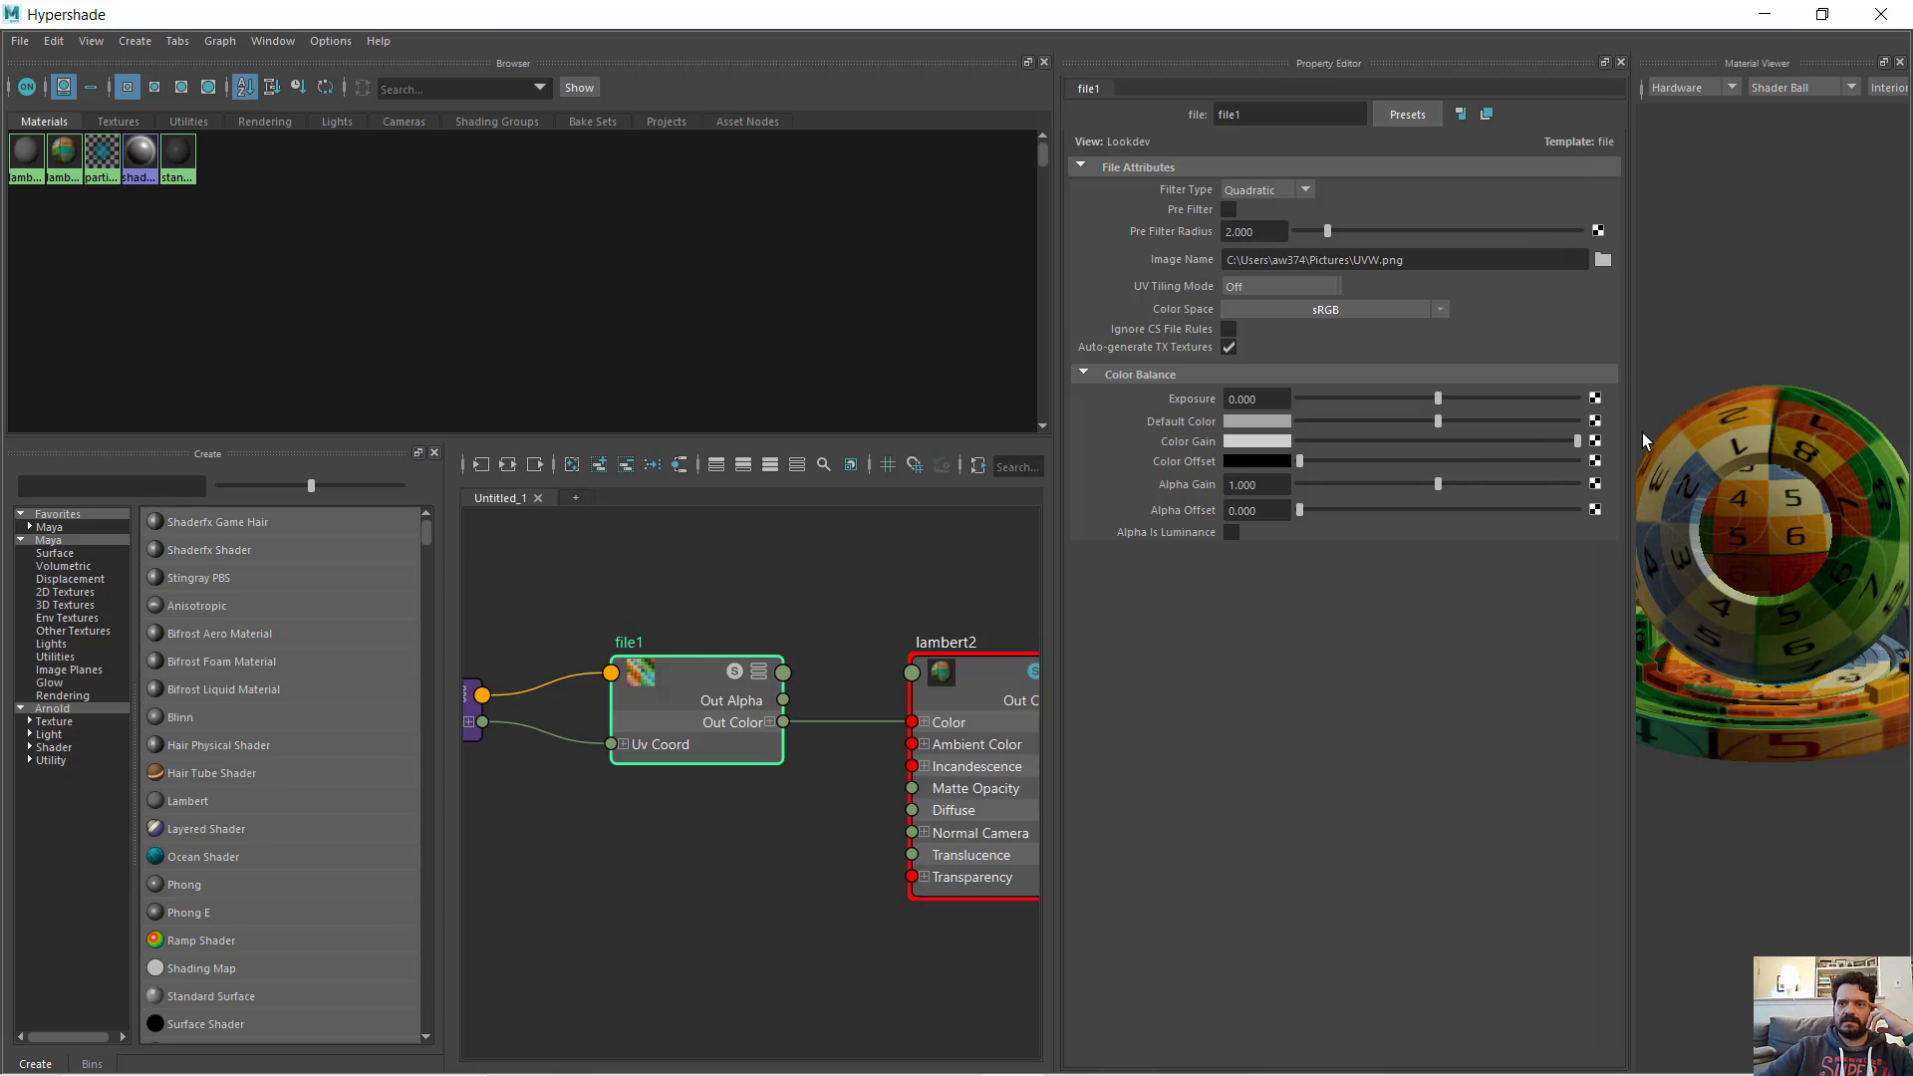
pyautogui.moveTo(1639, 433); pyautogui.dragTo(1501, 438)
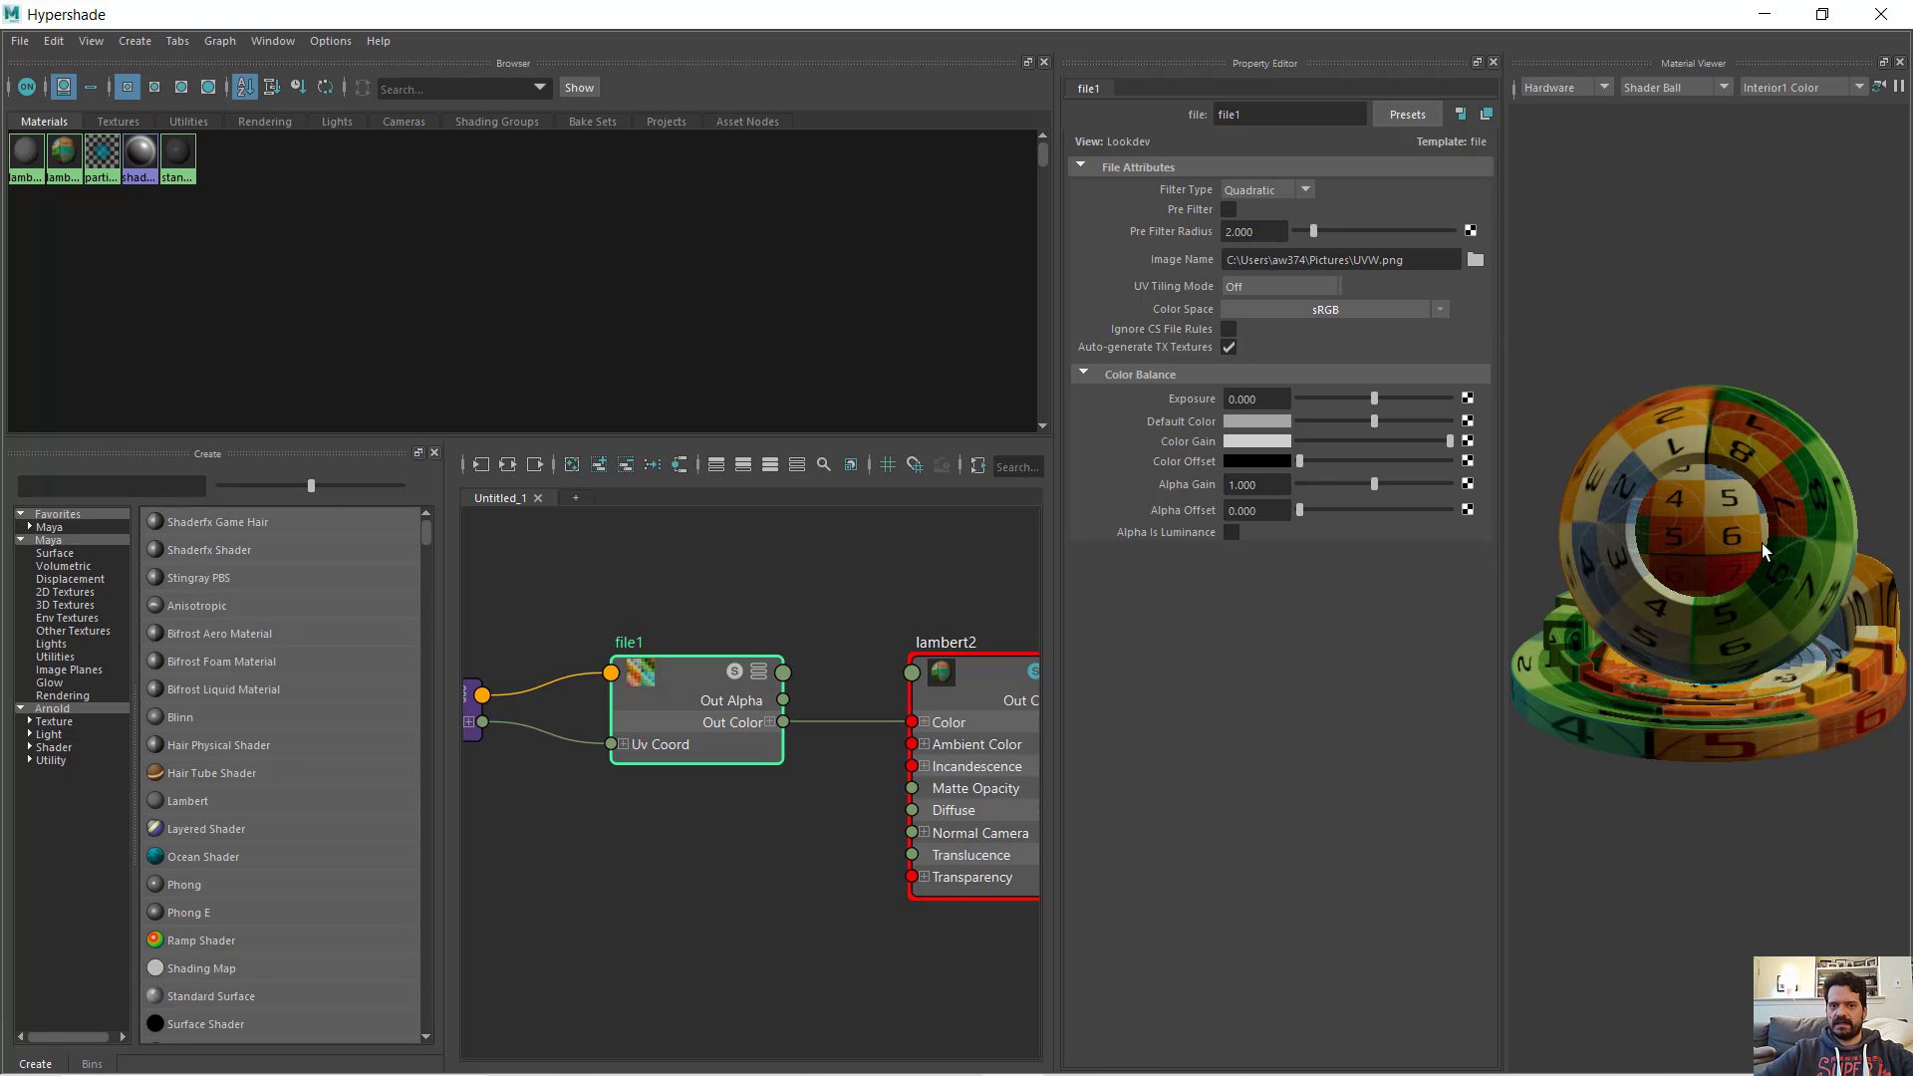
pyautogui.click(1821, 14)
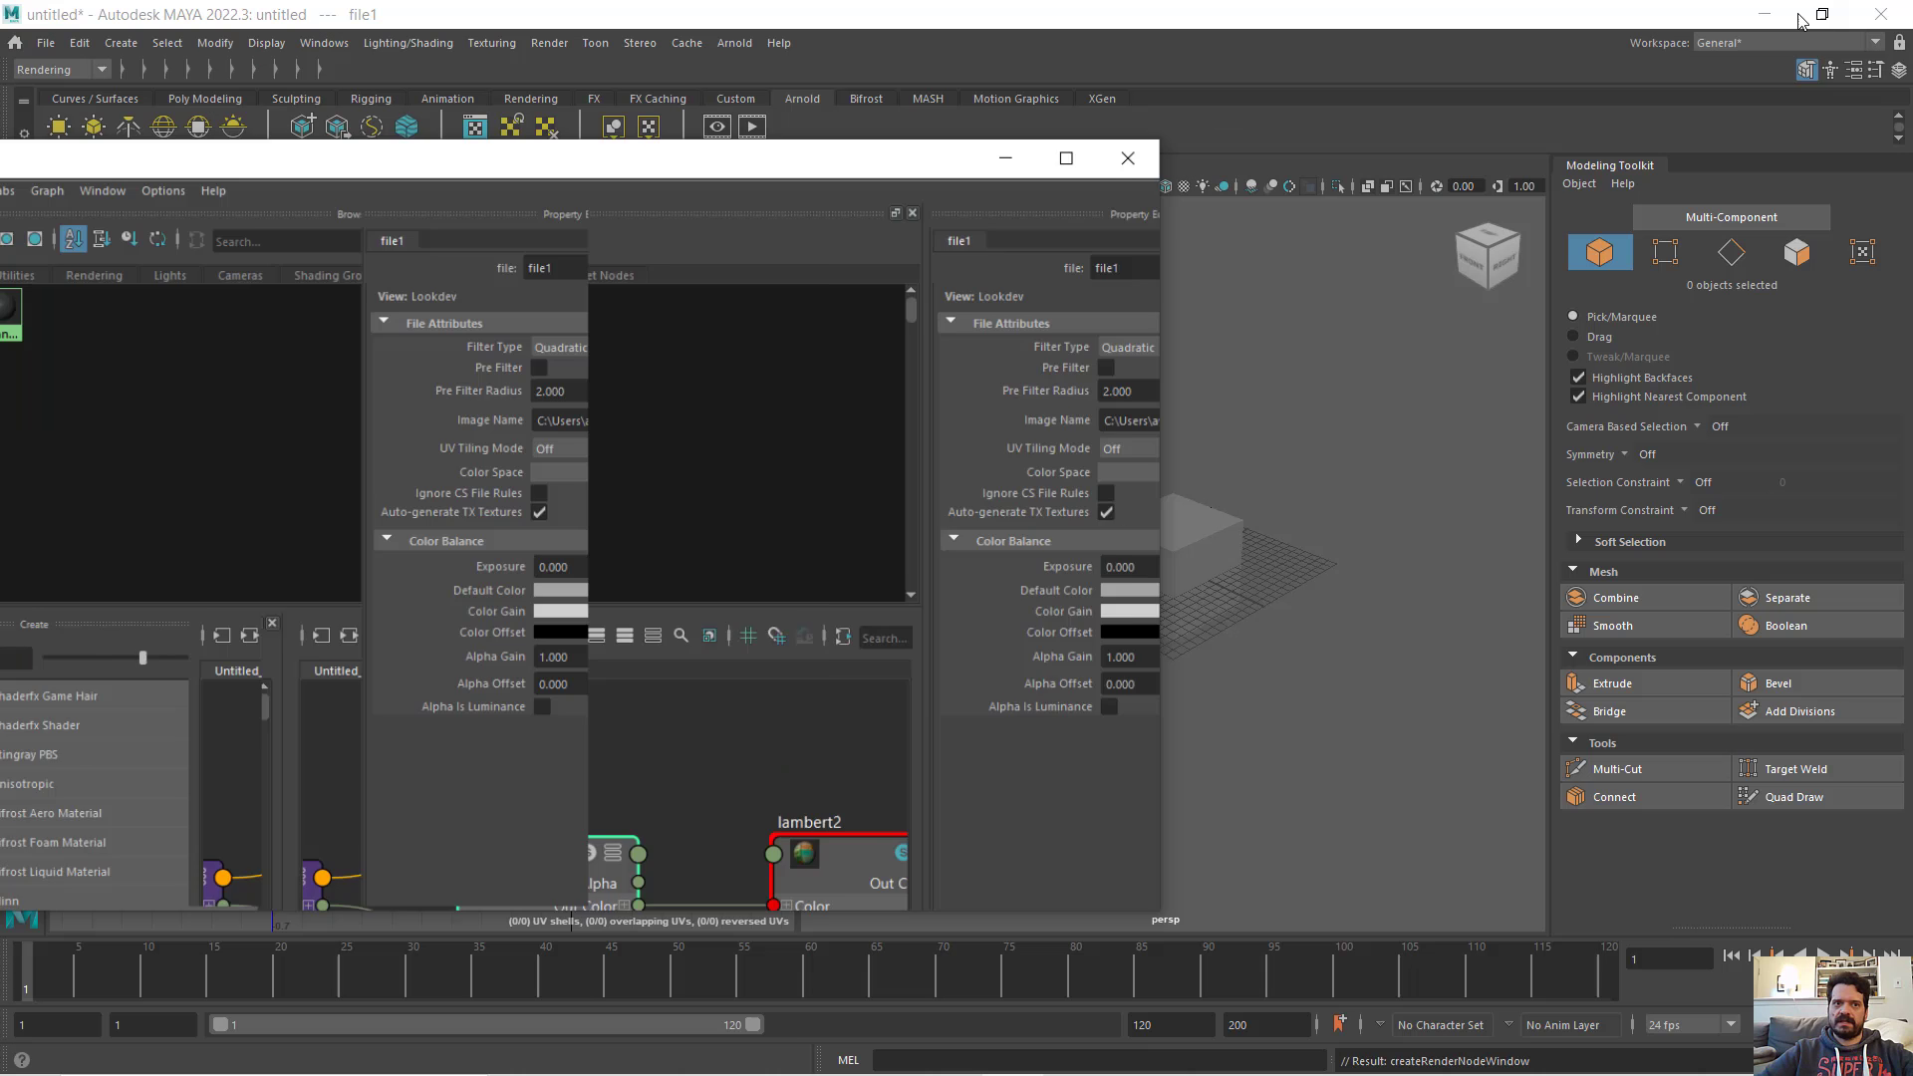
pyautogui.click(1146, 203)
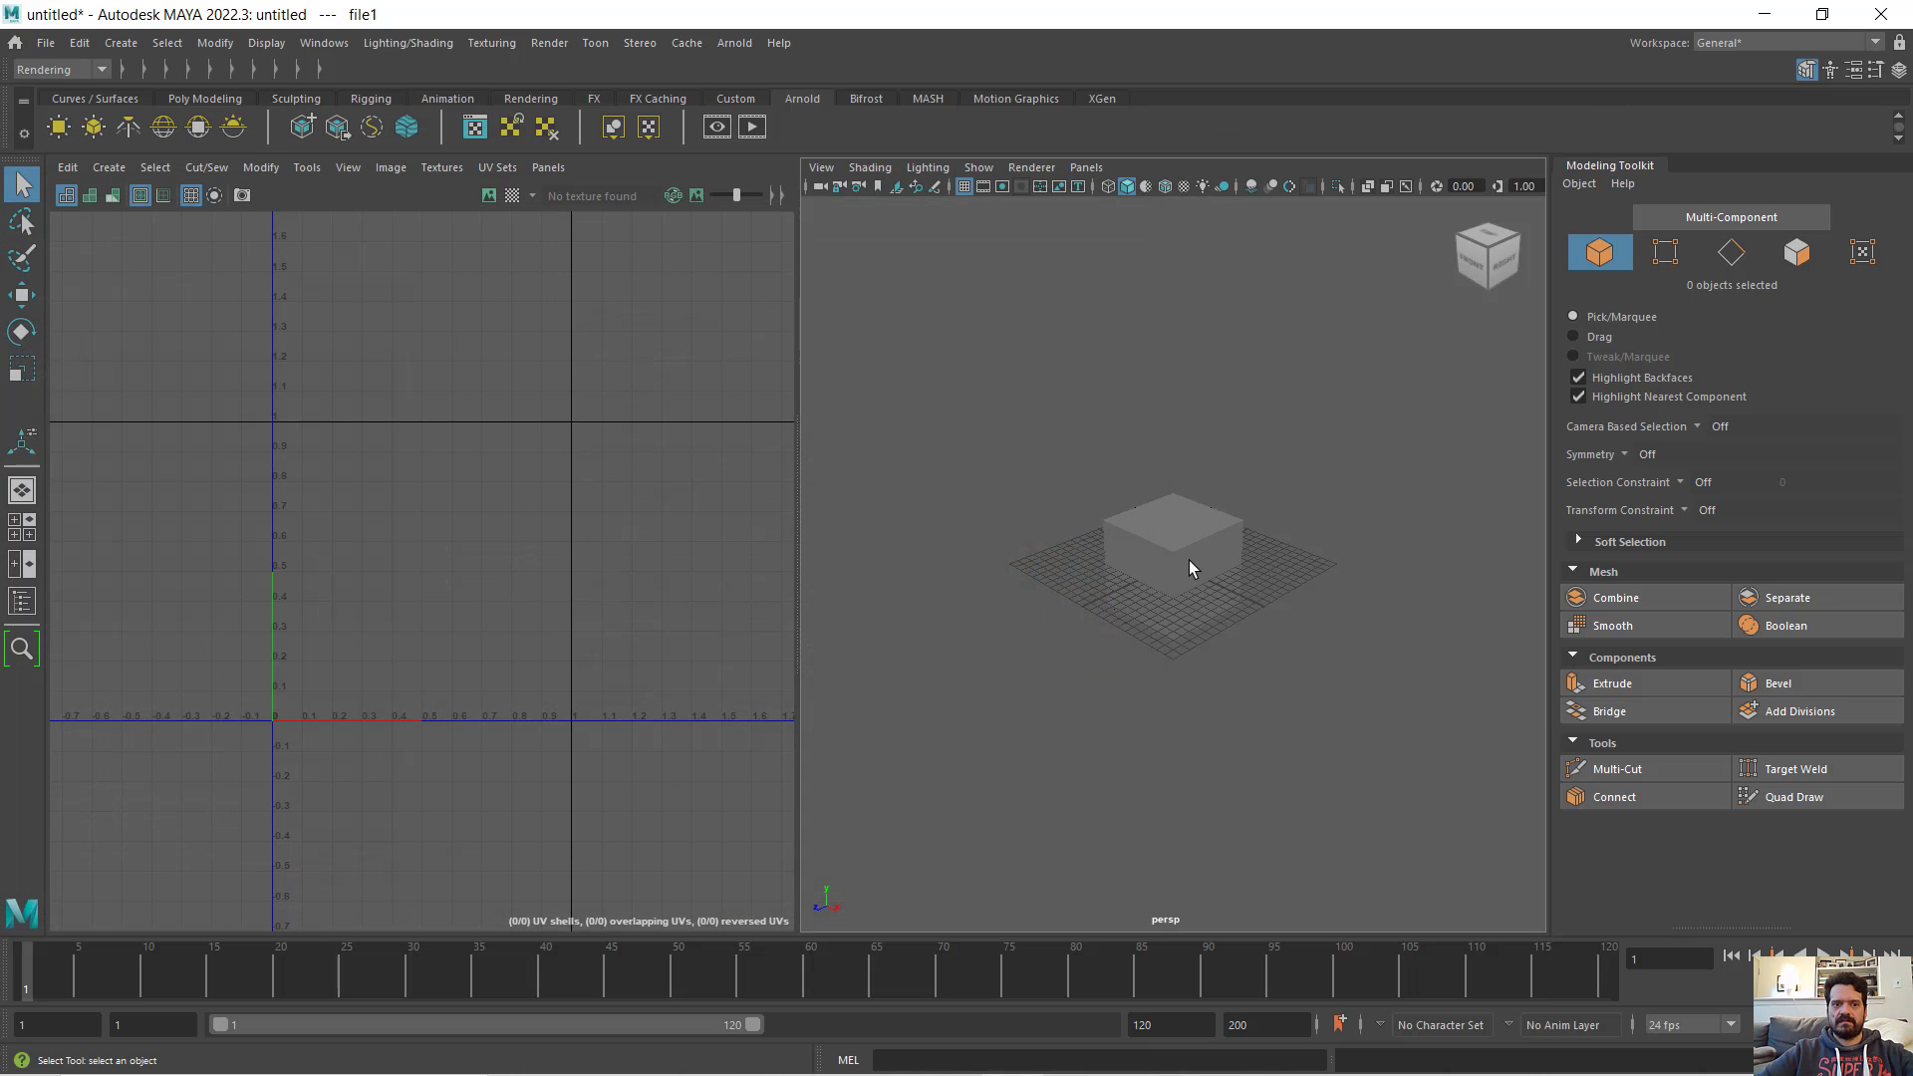
# - Select the cube and display the UVW.png texture image behind its UVs in the UV Editor
pyautogui.click(1190, 568)
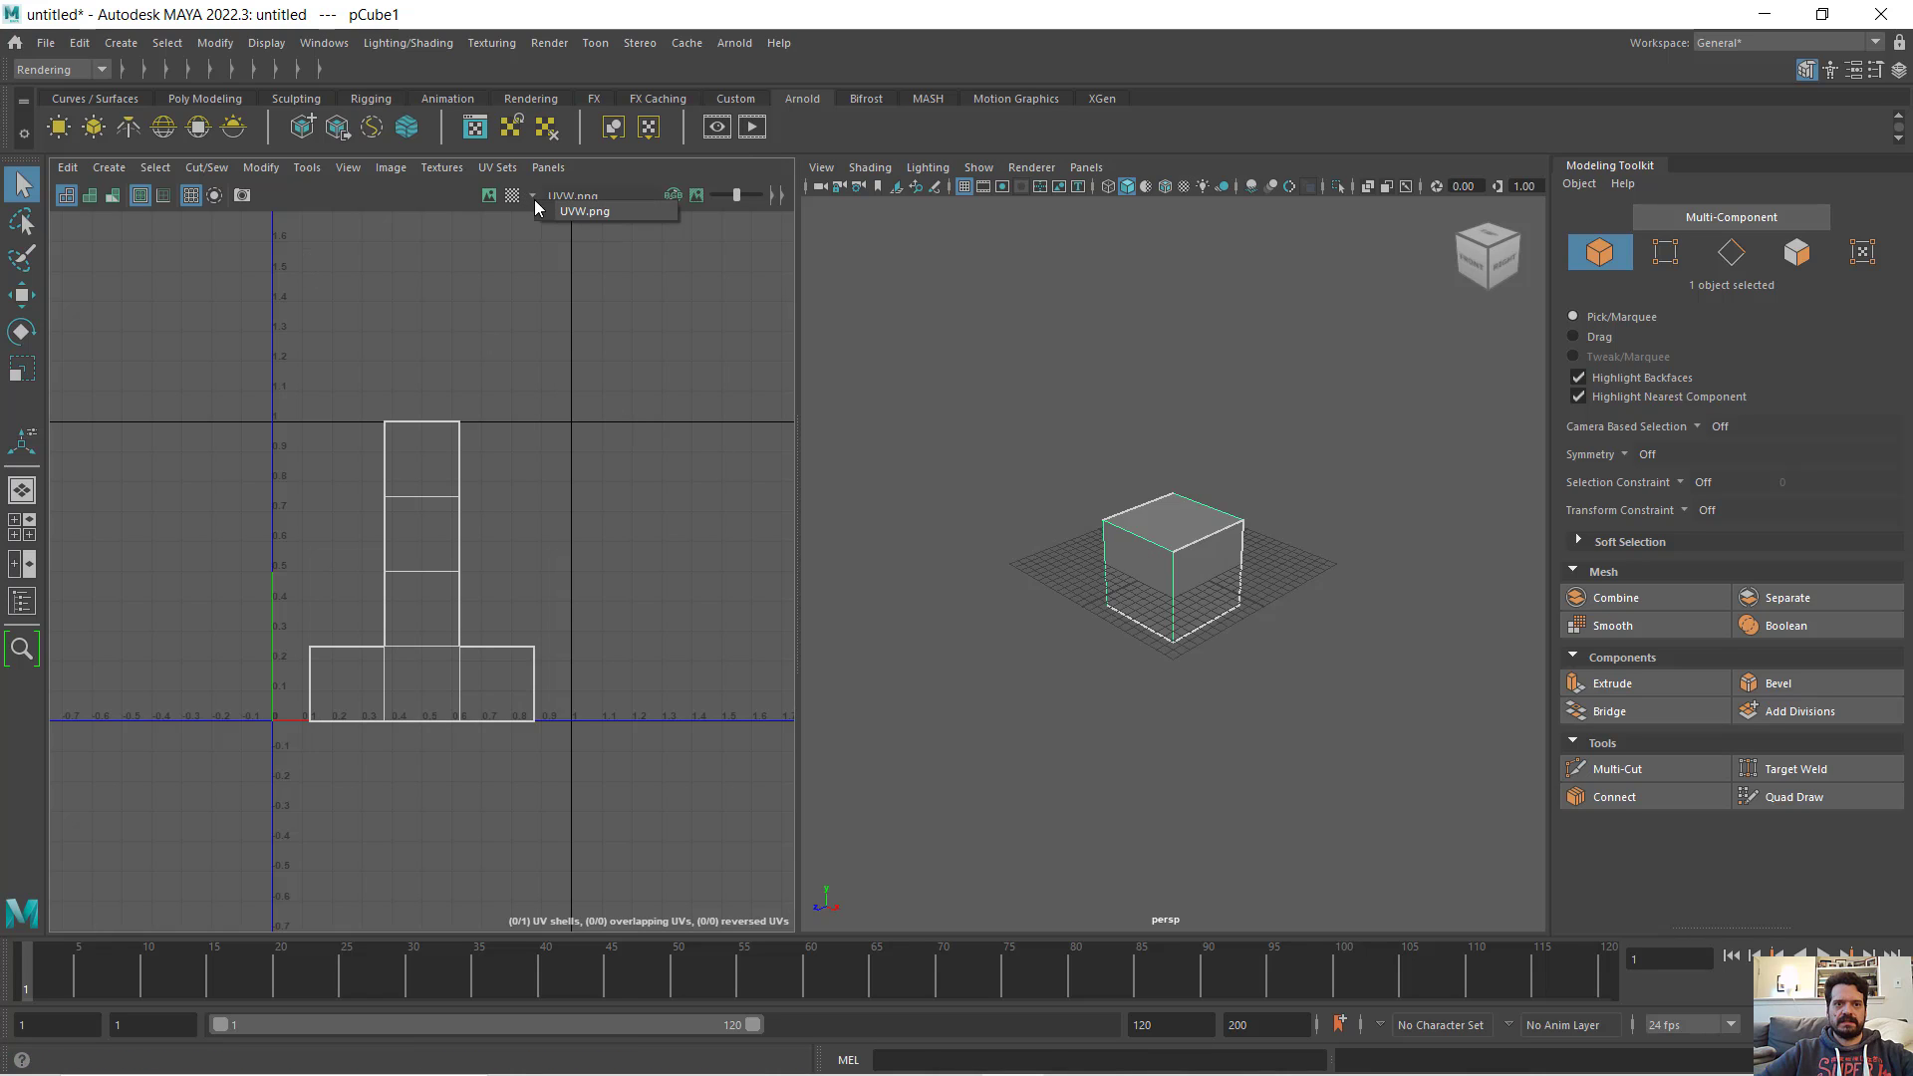
pyautogui.click(487, 197)
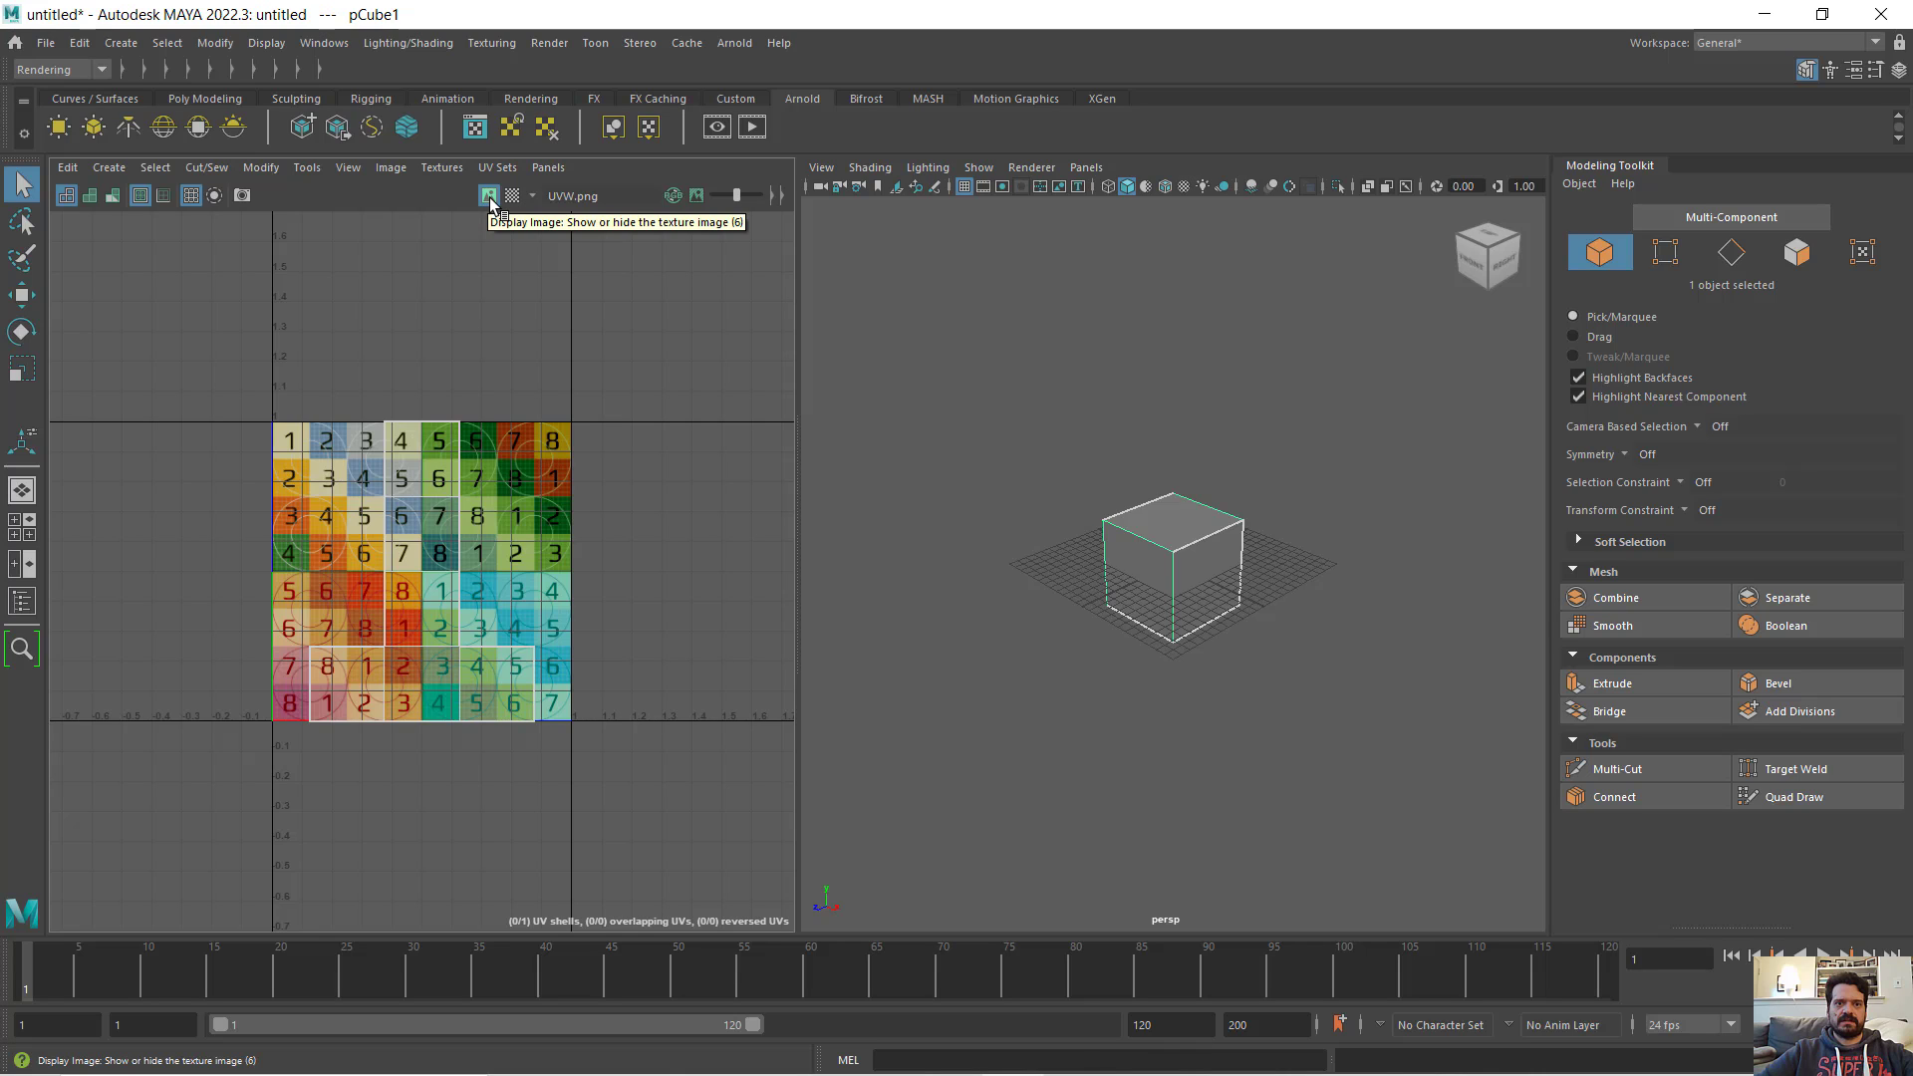
pyautogui.click(489, 197)
pyautogui.click(487, 197)
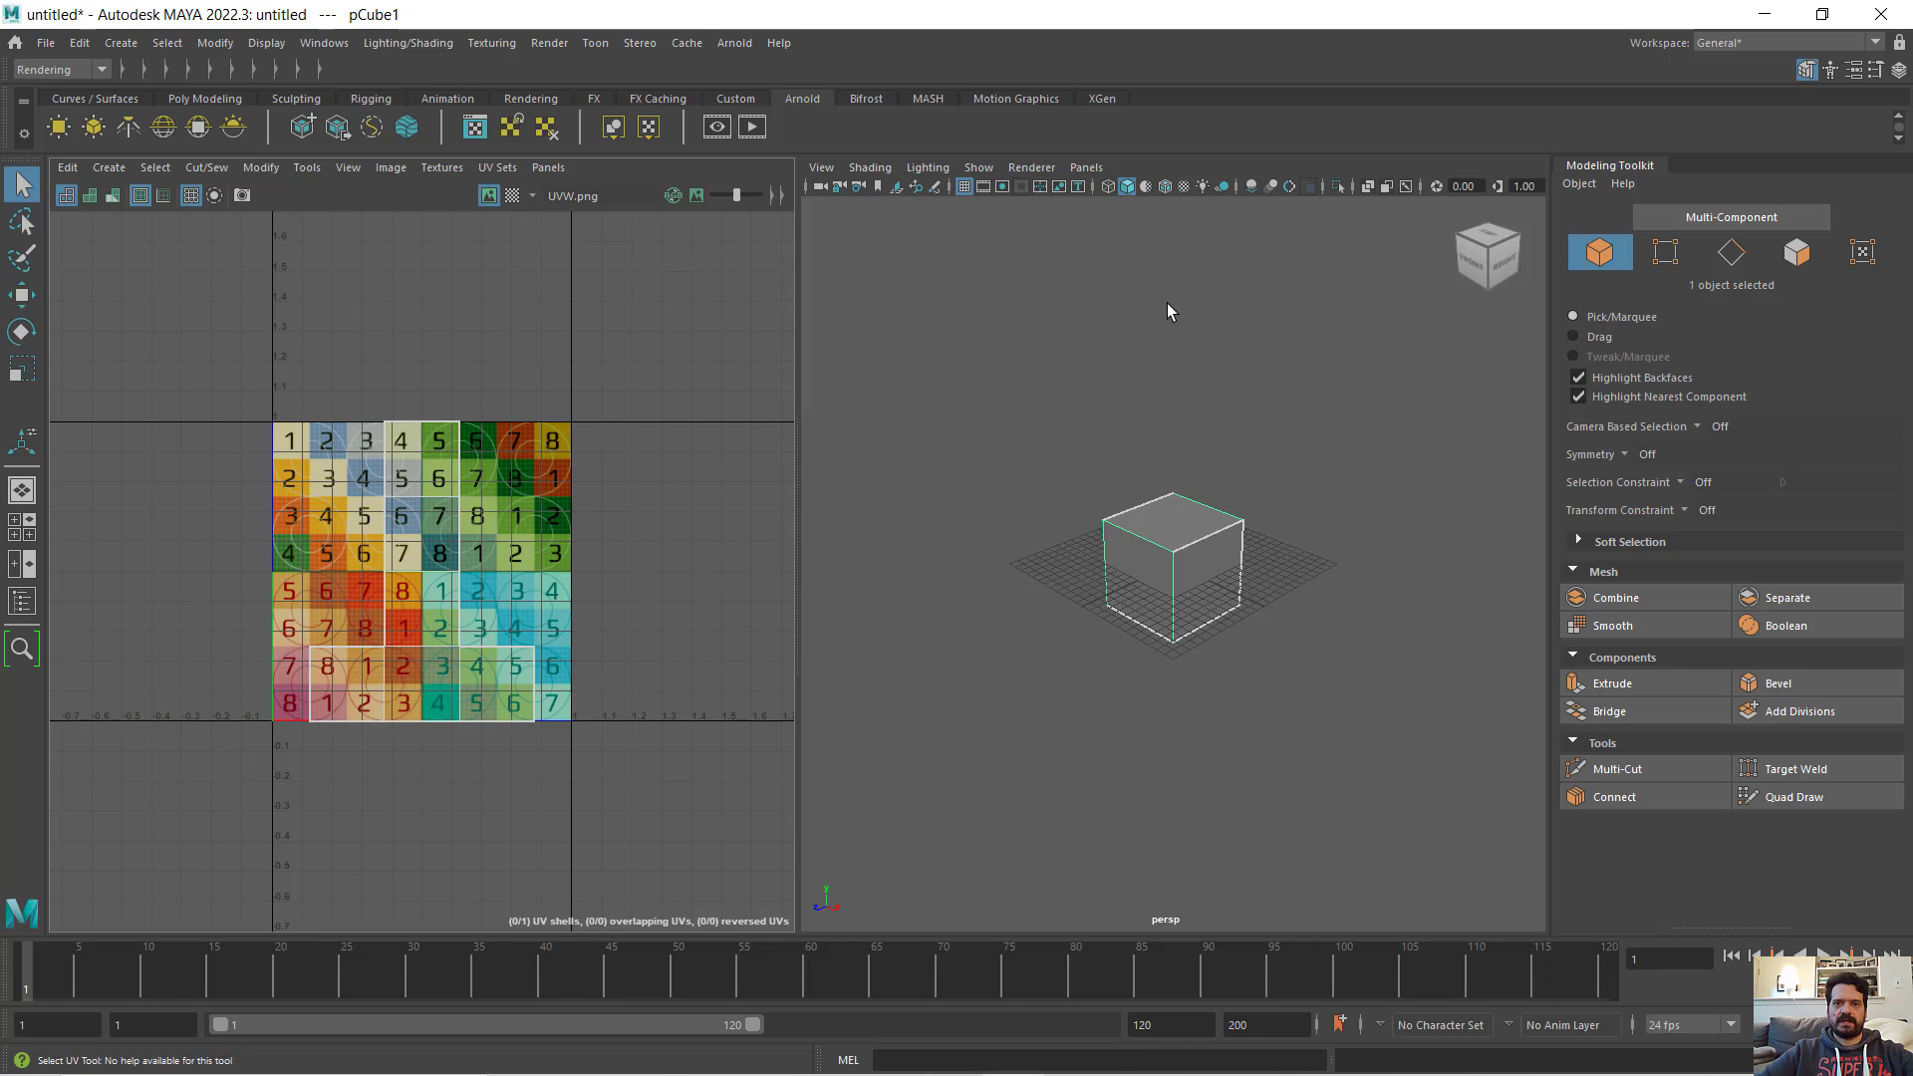
# - Turn on textured display in the perspective viewport, select the cube and frame it
pyautogui.click(1184, 187)
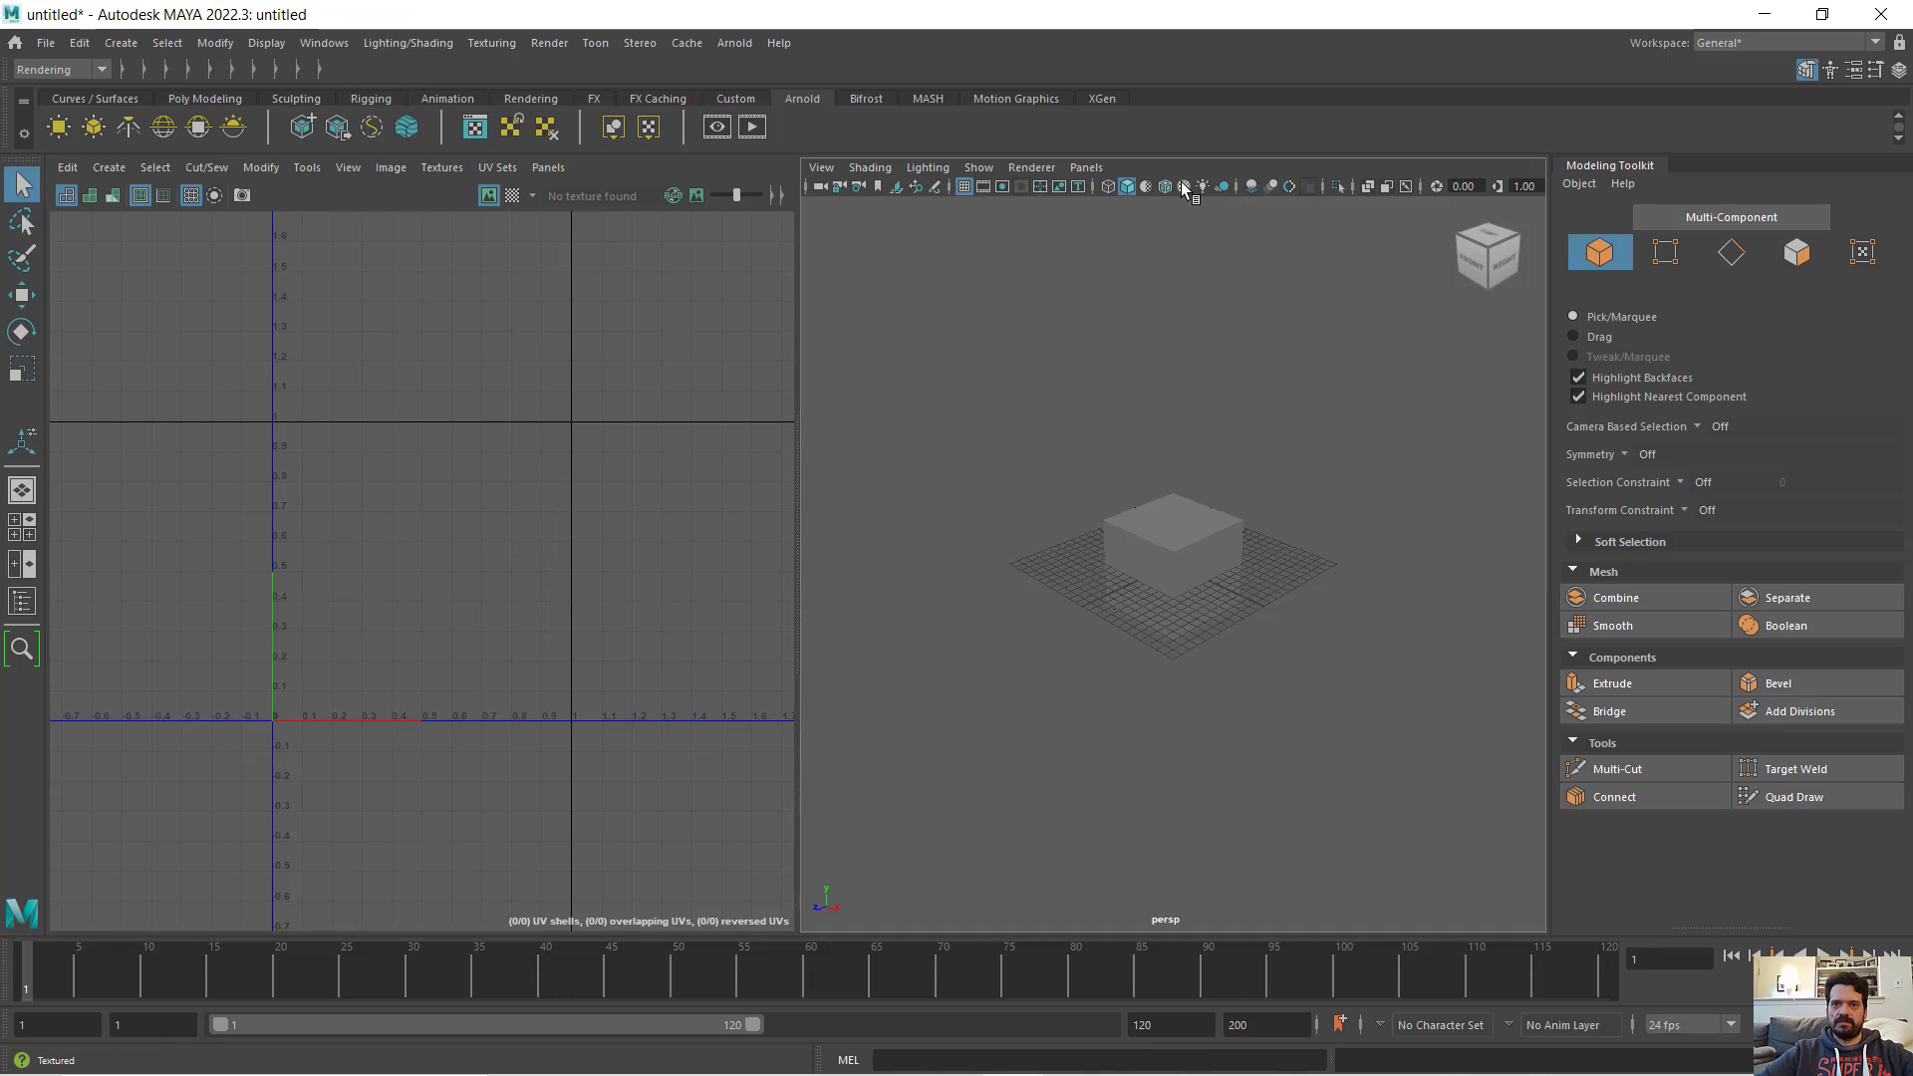
pyautogui.click(1184, 187)
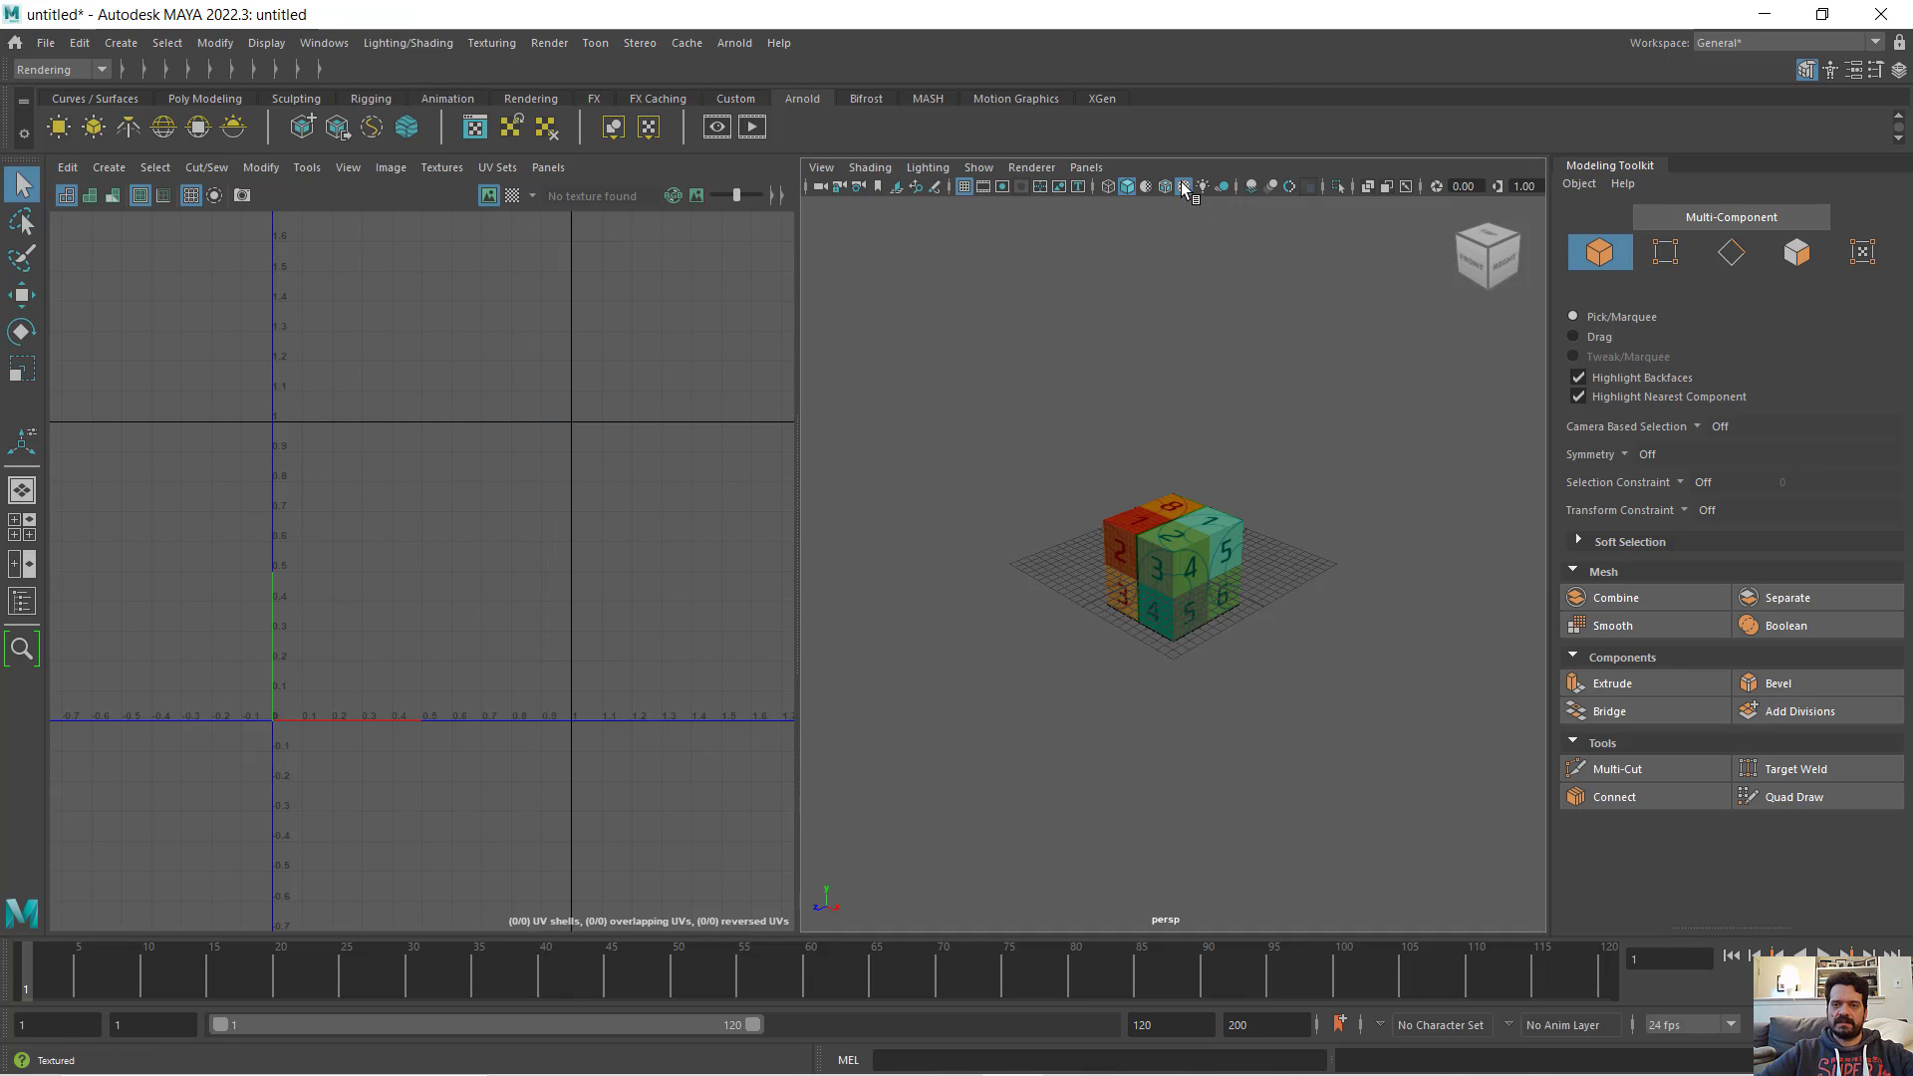
pyautogui.click(1153, 569)
pyautogui.press('f')
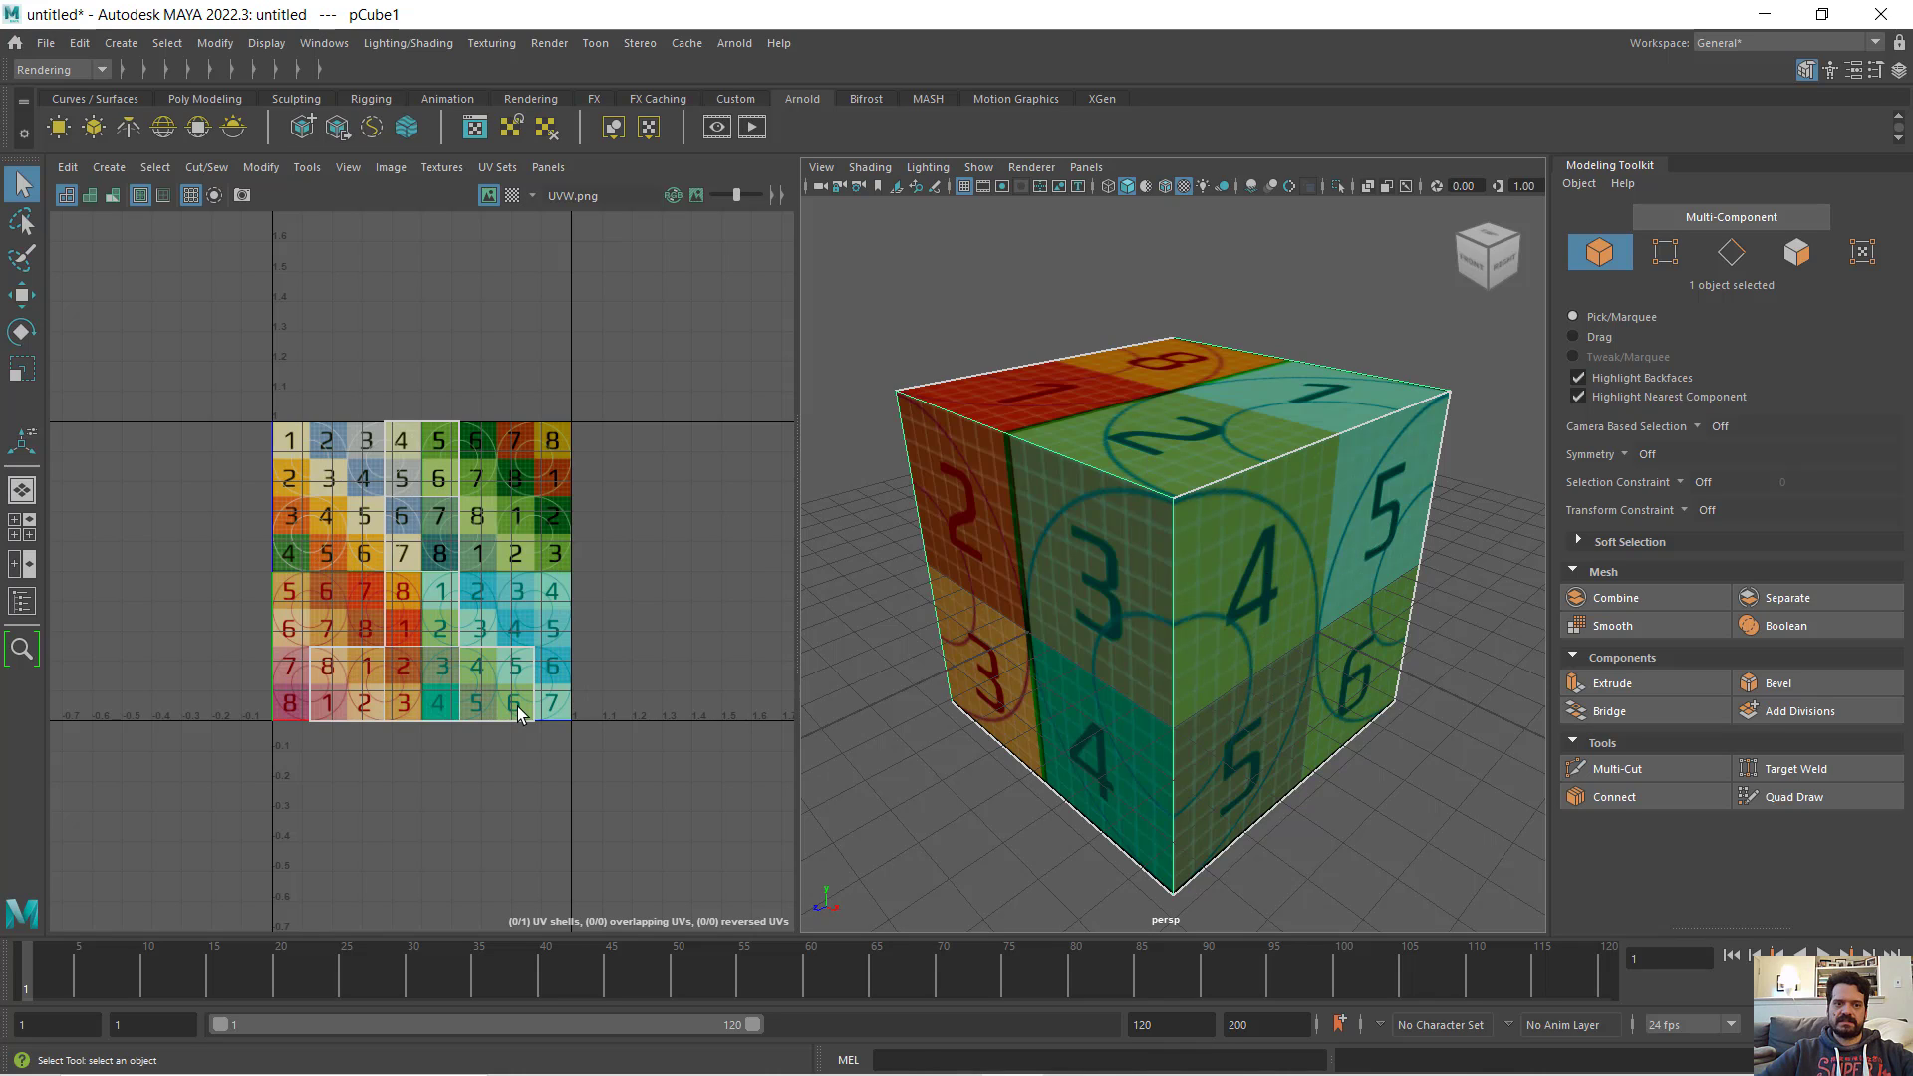
pyautogui.scroll(5, 518, 709)
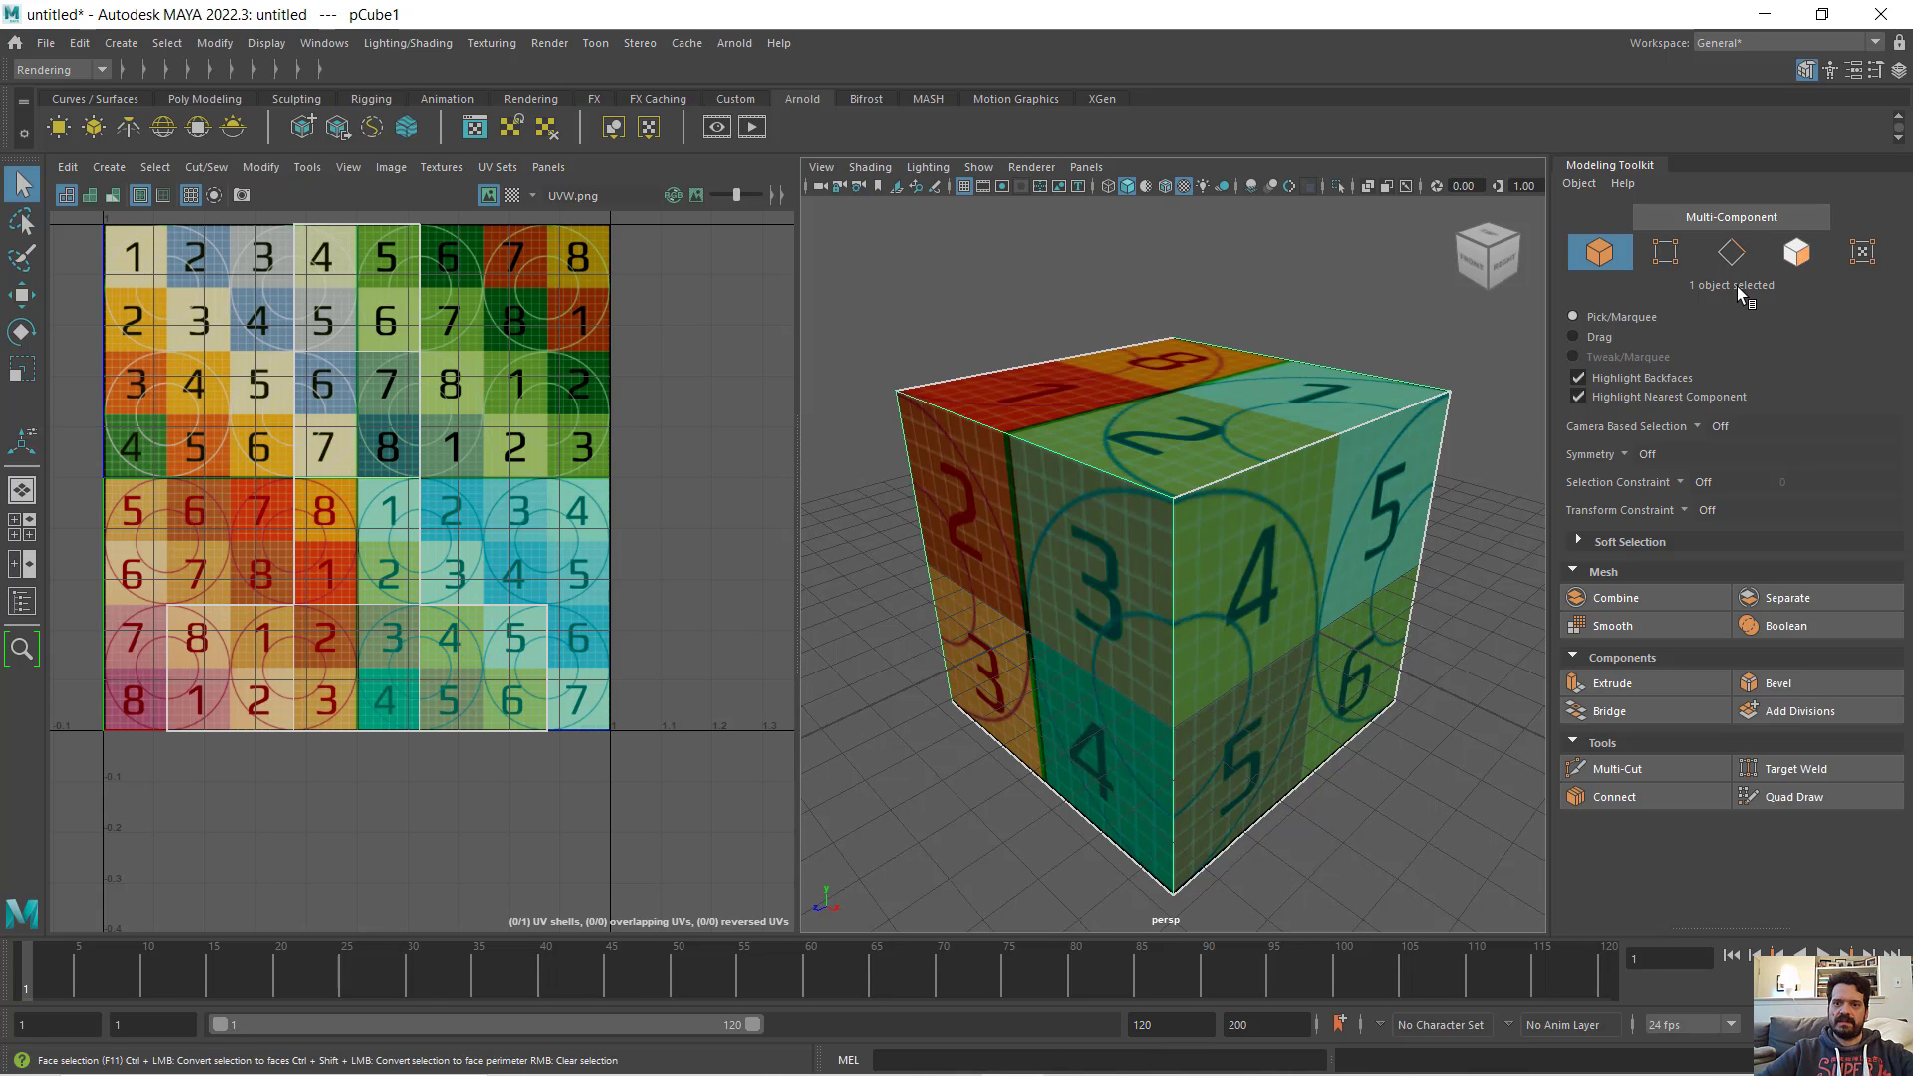
# - Select individual cube faces to compare their texture with their positions in the UV layout, and return to object selection
pyautogui.click(1796, 252)
pyautogui.click(1339, 563)
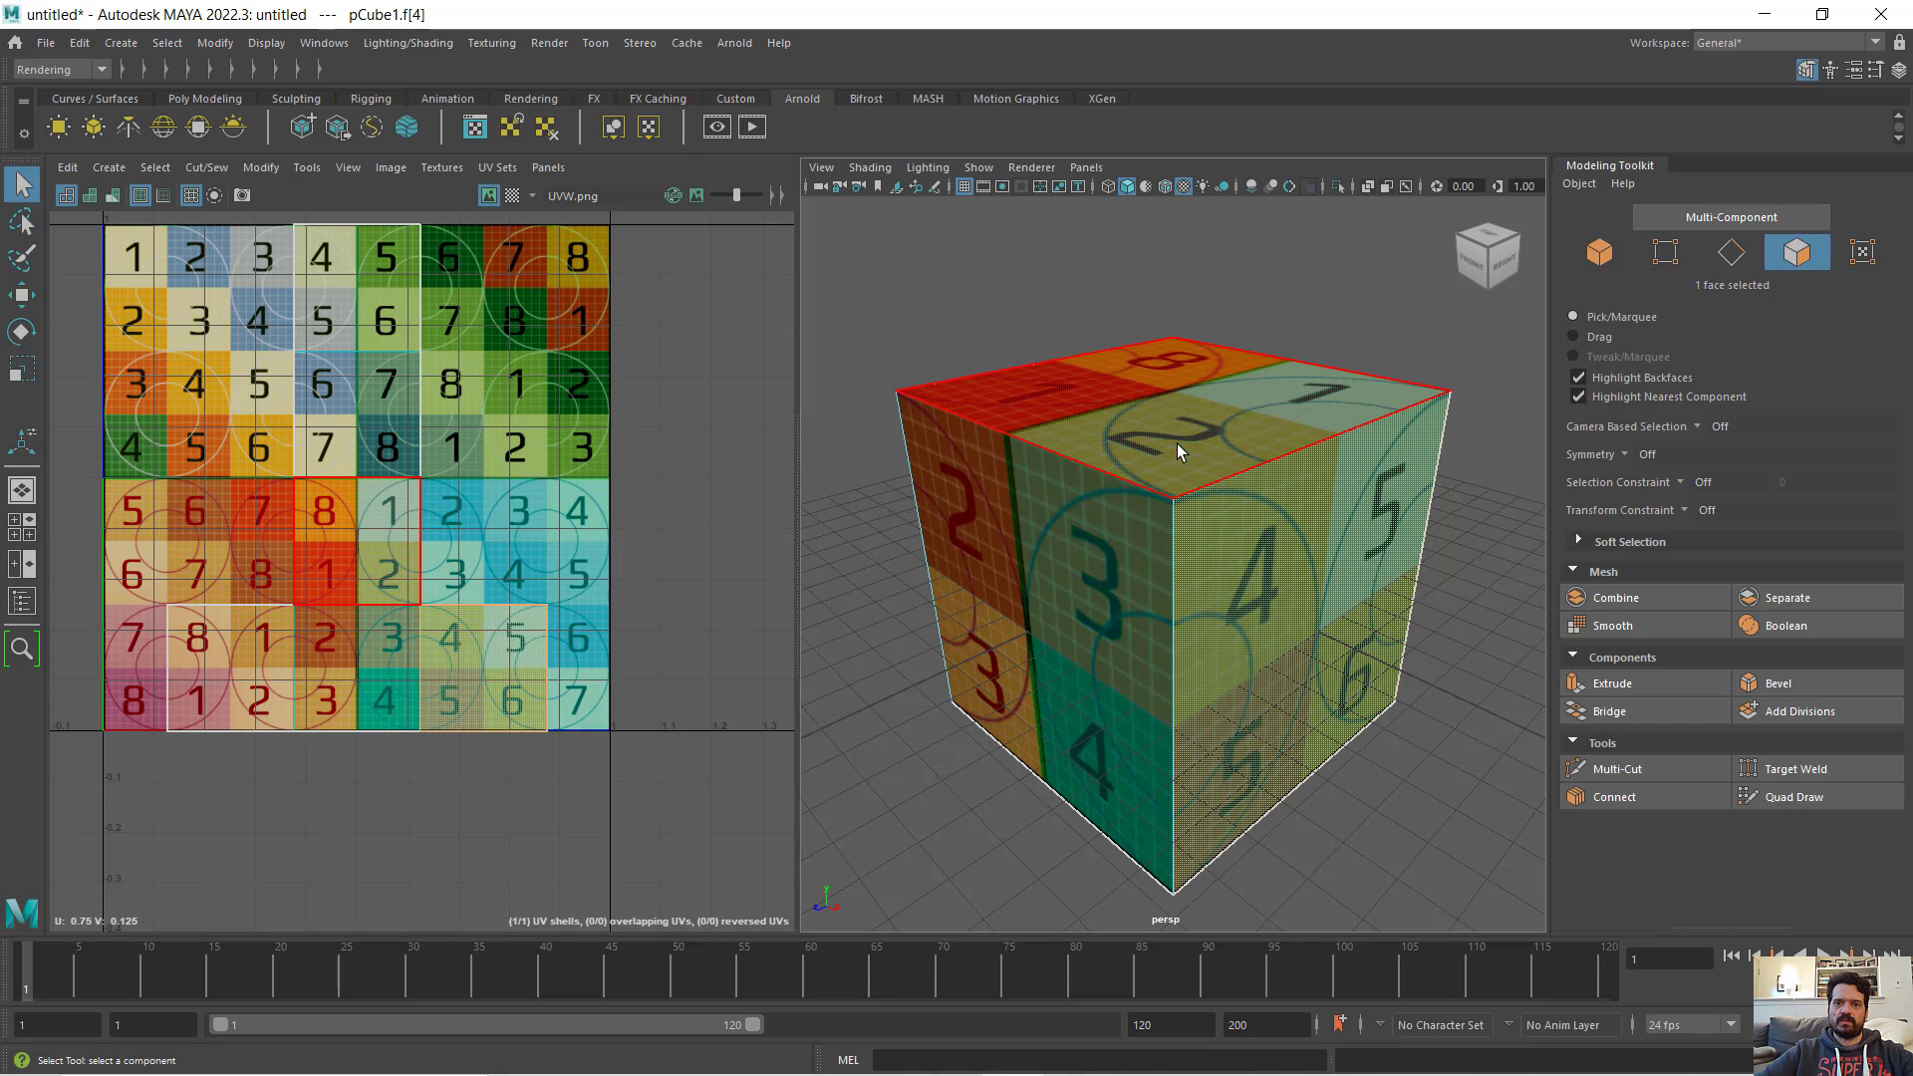
pyautogui.click(946, 438)
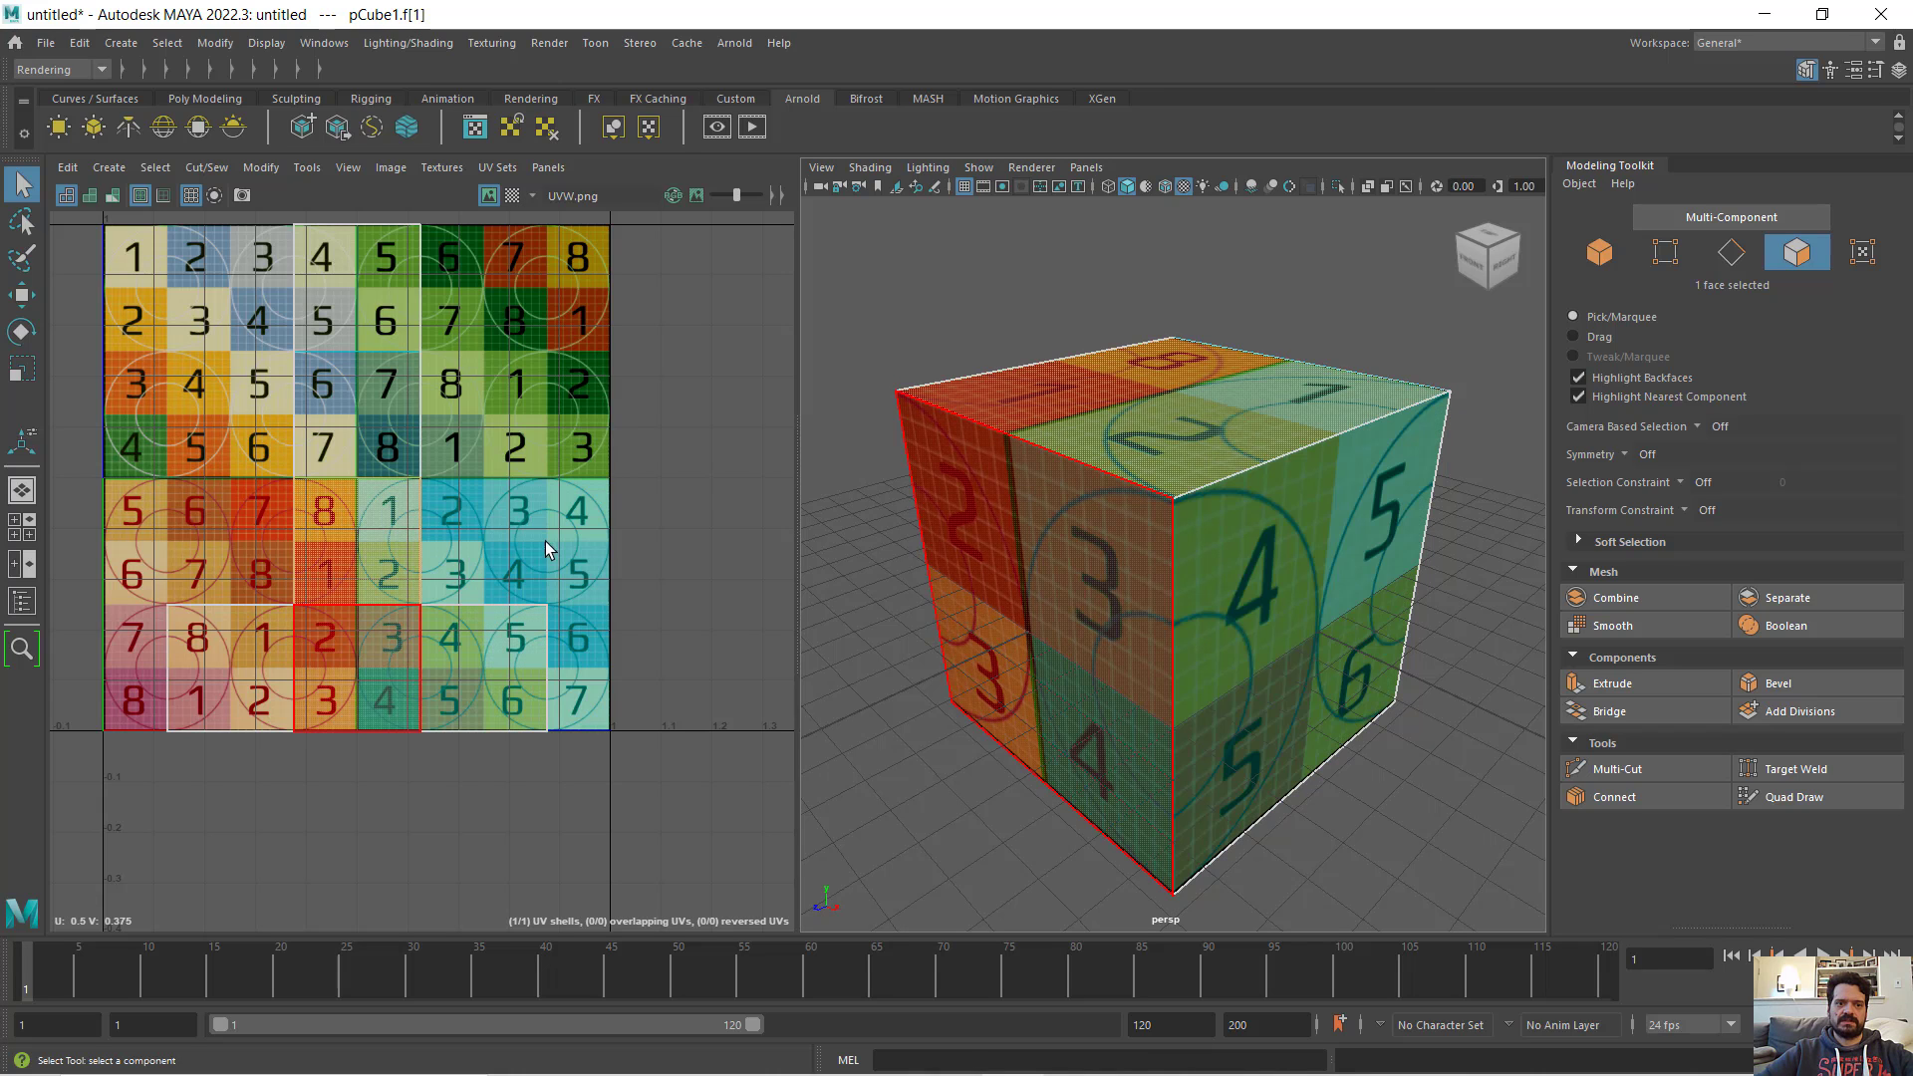
pyautogui.scroll(-1, 351, 536)
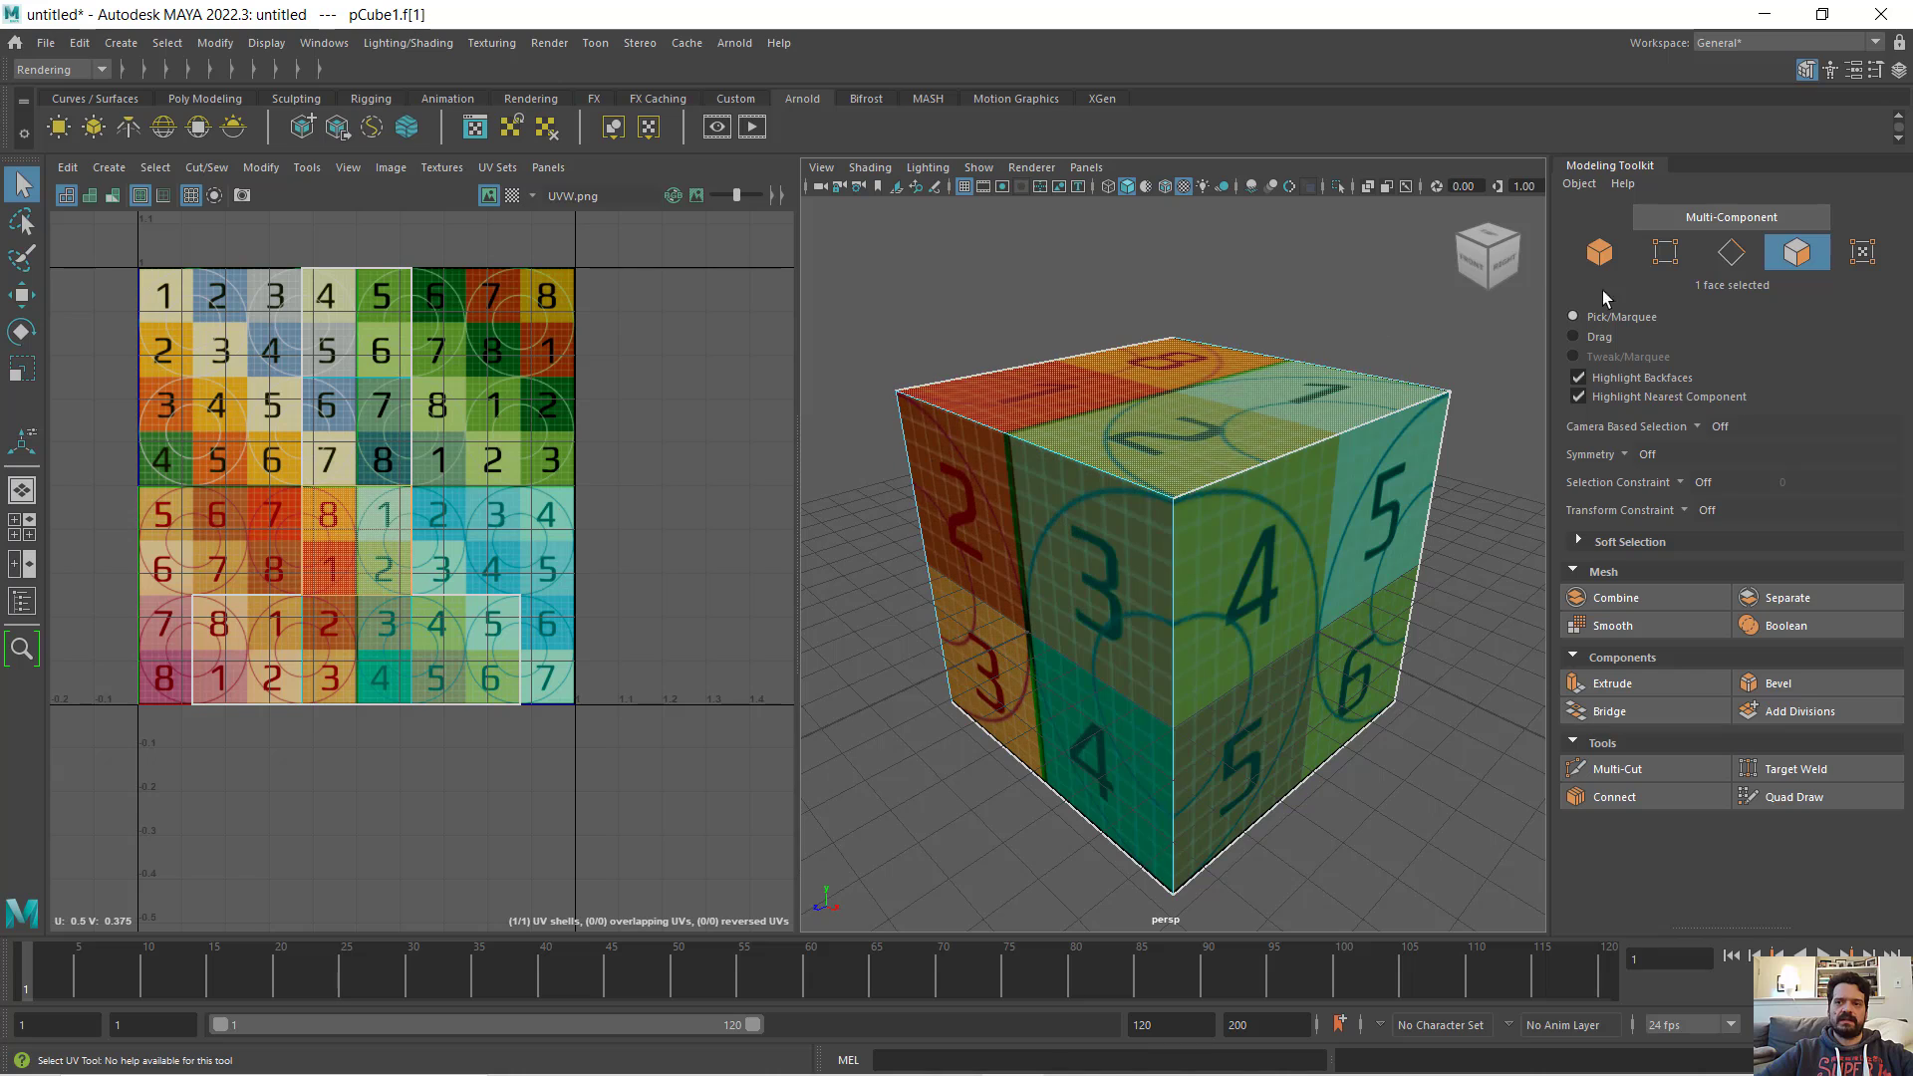
pyautogui.click(1797, 260)
# - Move the cube along the X axis to about -23.83, away from the grid centre
pyautogui.scroll(-5, 1058, 491)
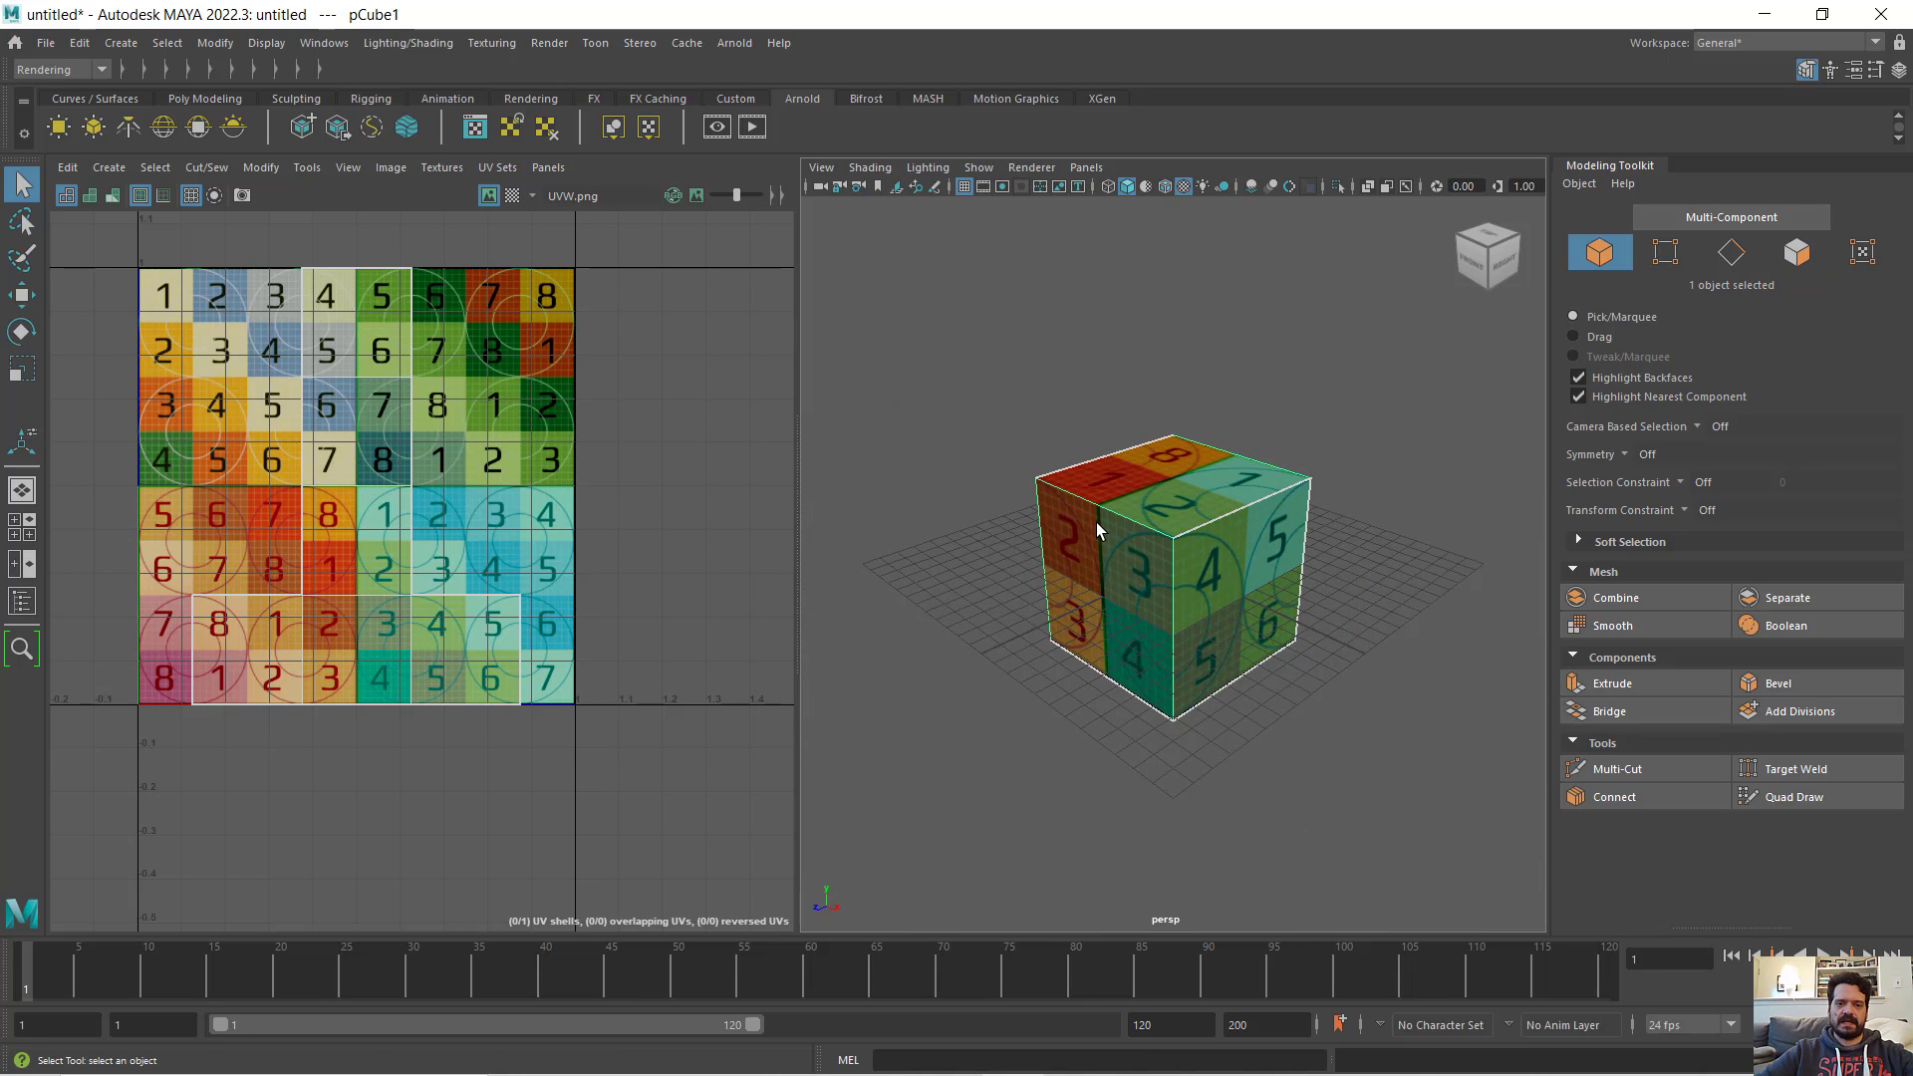
pyautogui.click(22, 293)
pyautogui.moveTo(1250, 600); pyautogui.dragTo(1002, 483)
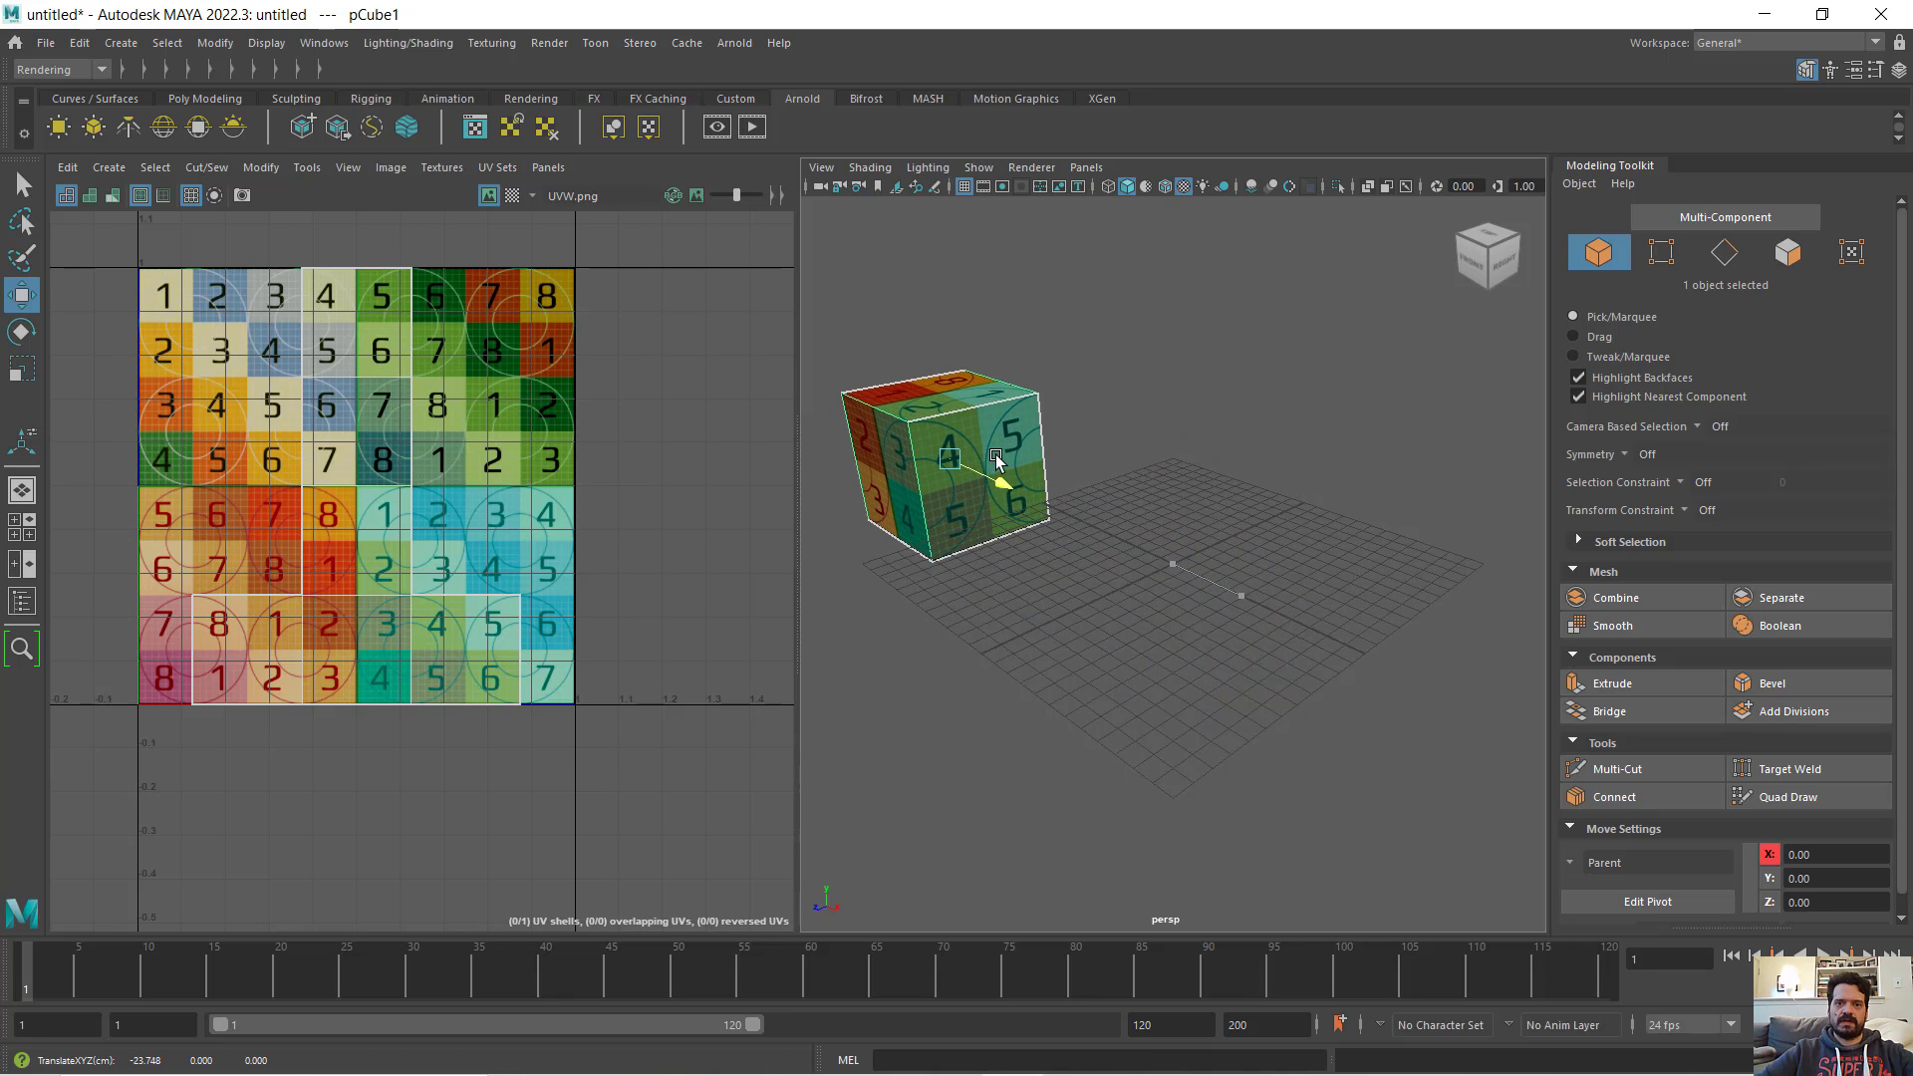
# - Create a polygon cylinder with radius 5 and height 12
pyautogui.click(121, 43)
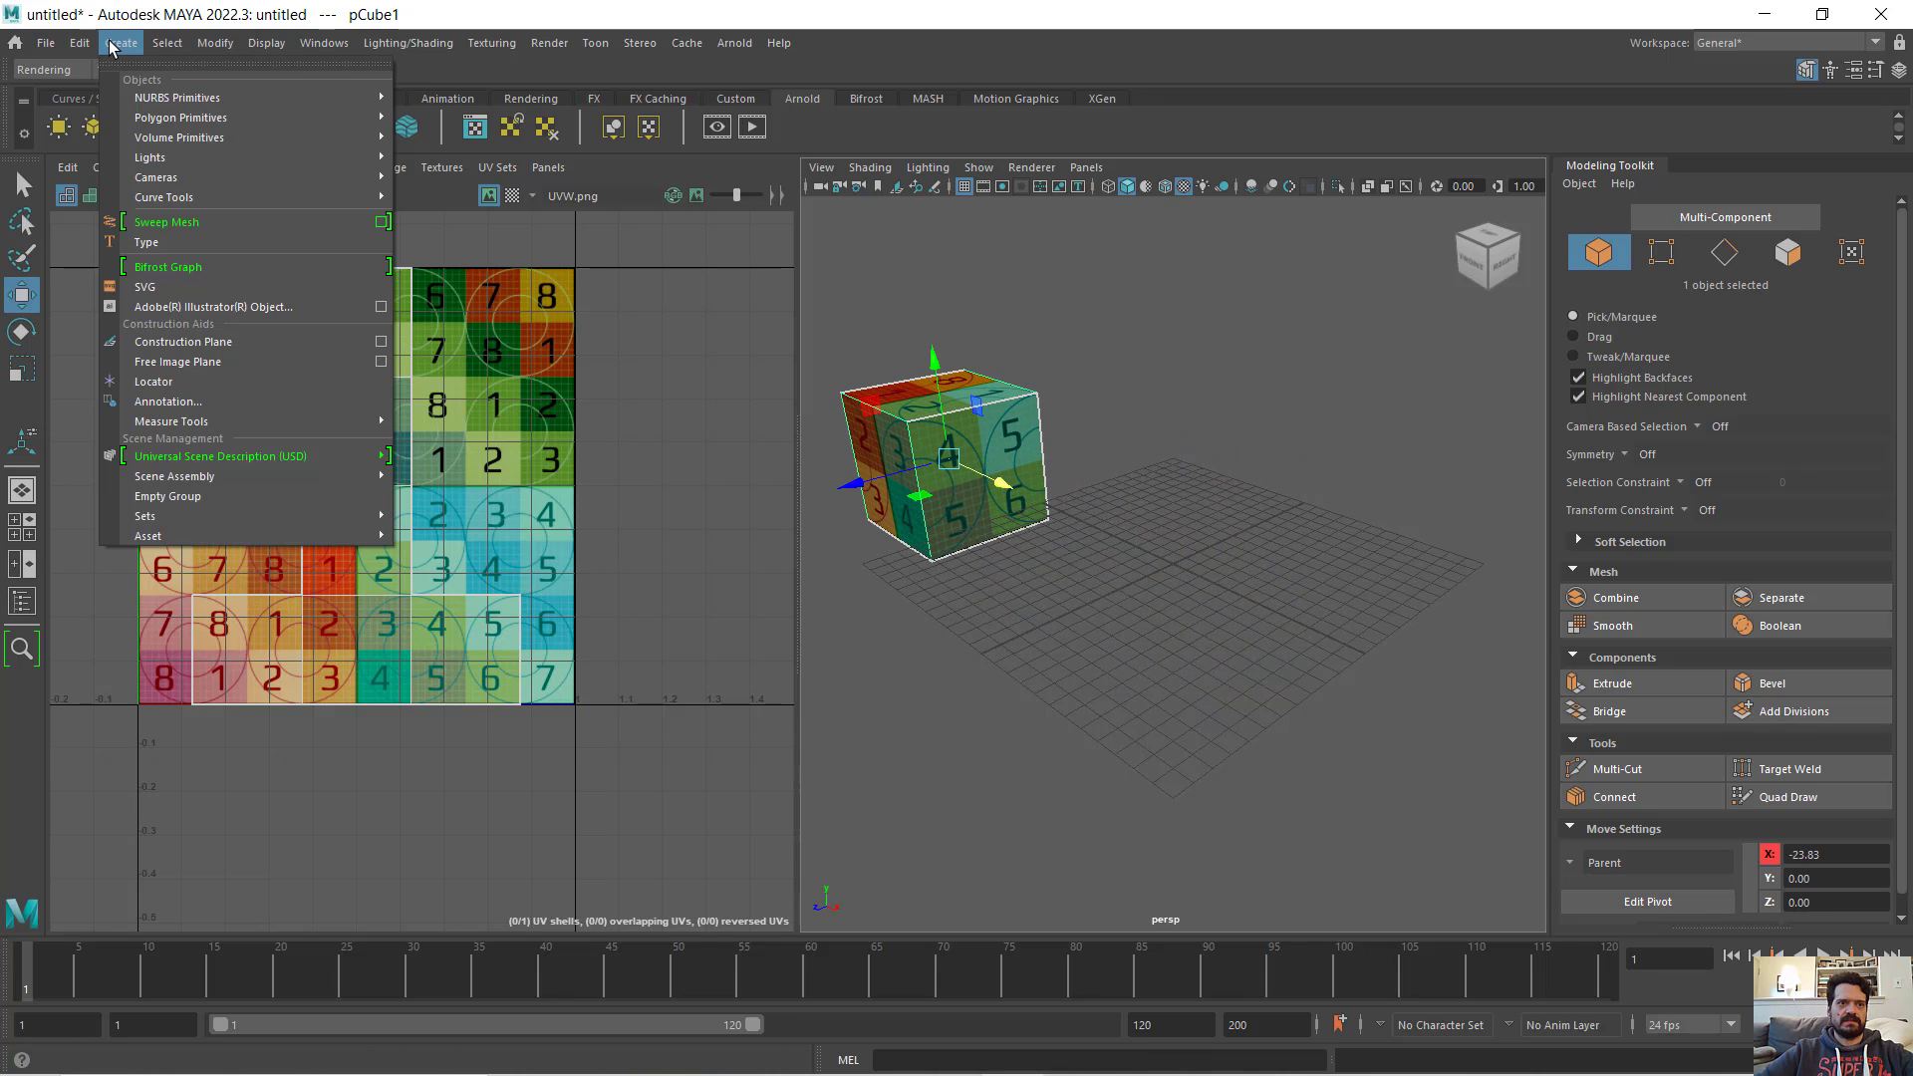
pyautogui.moveTo(249, 118)
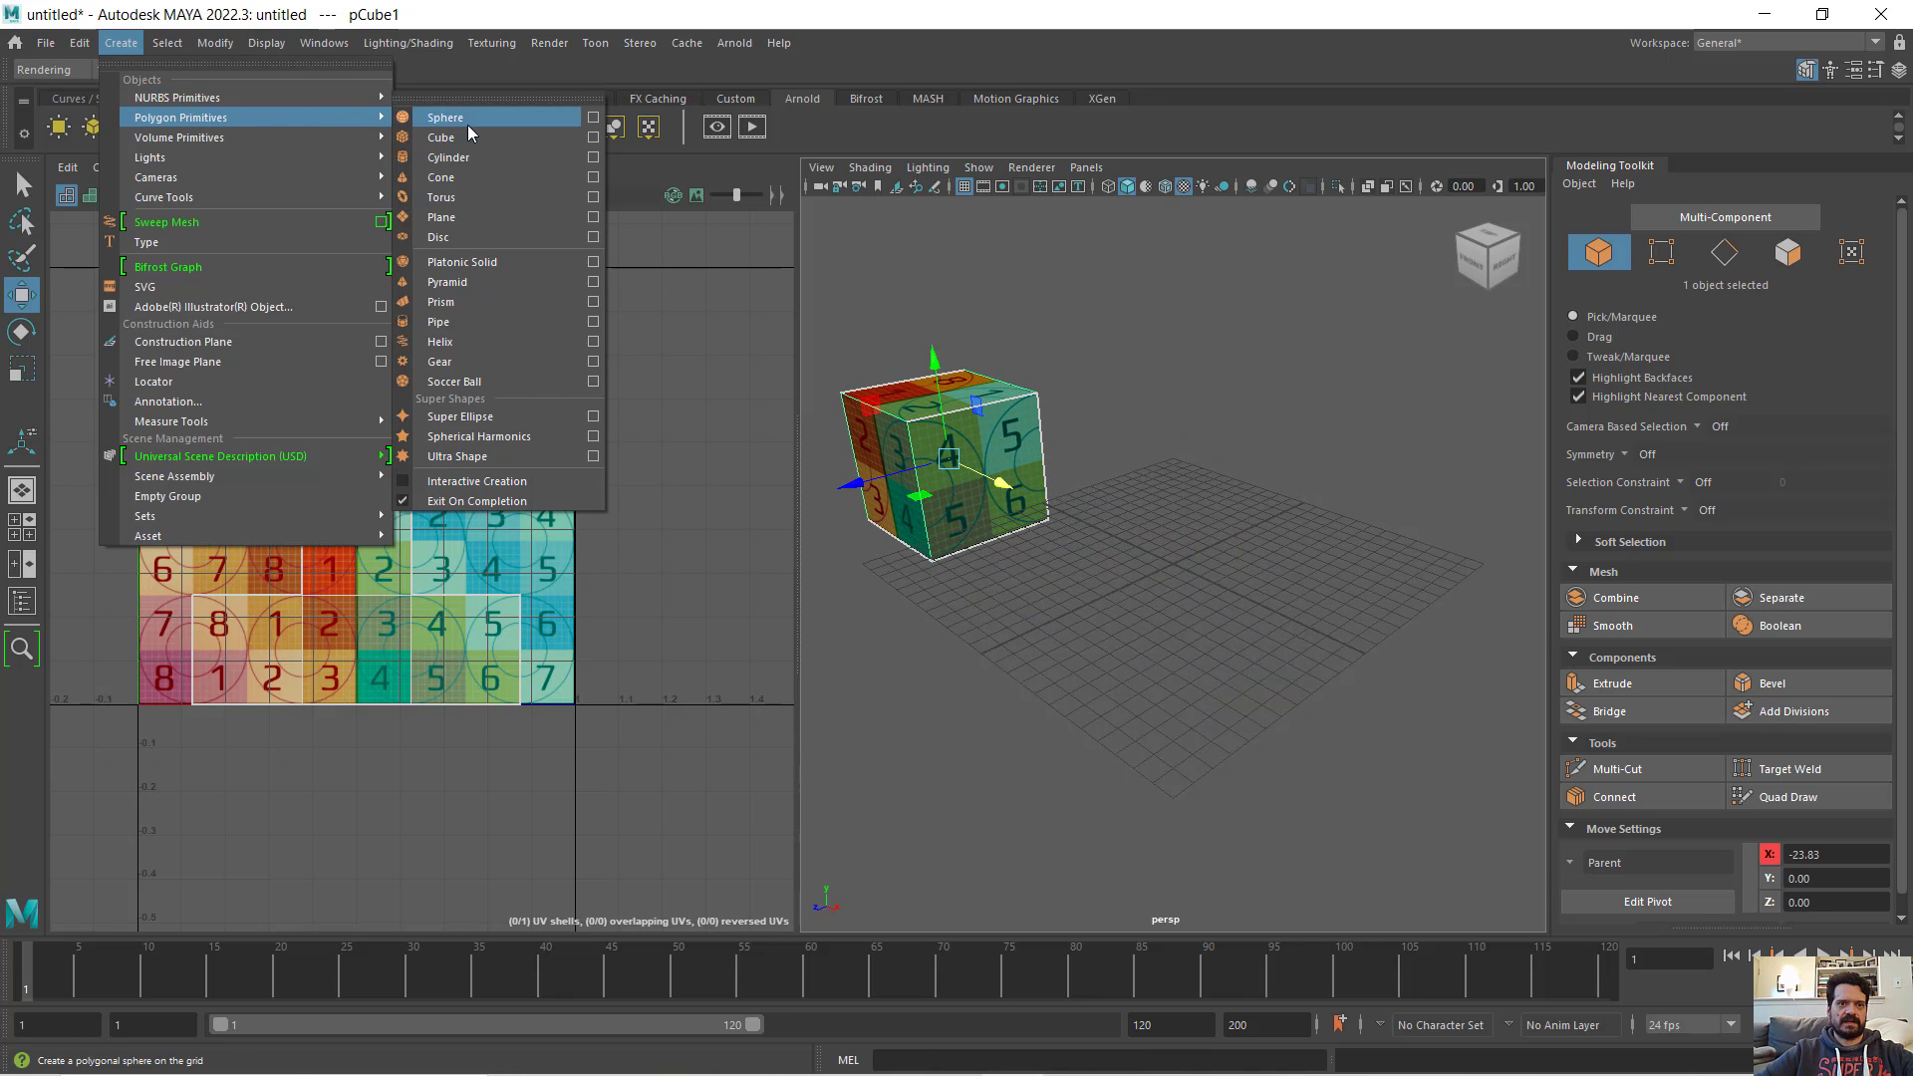
pyautogui.click(597, 155)
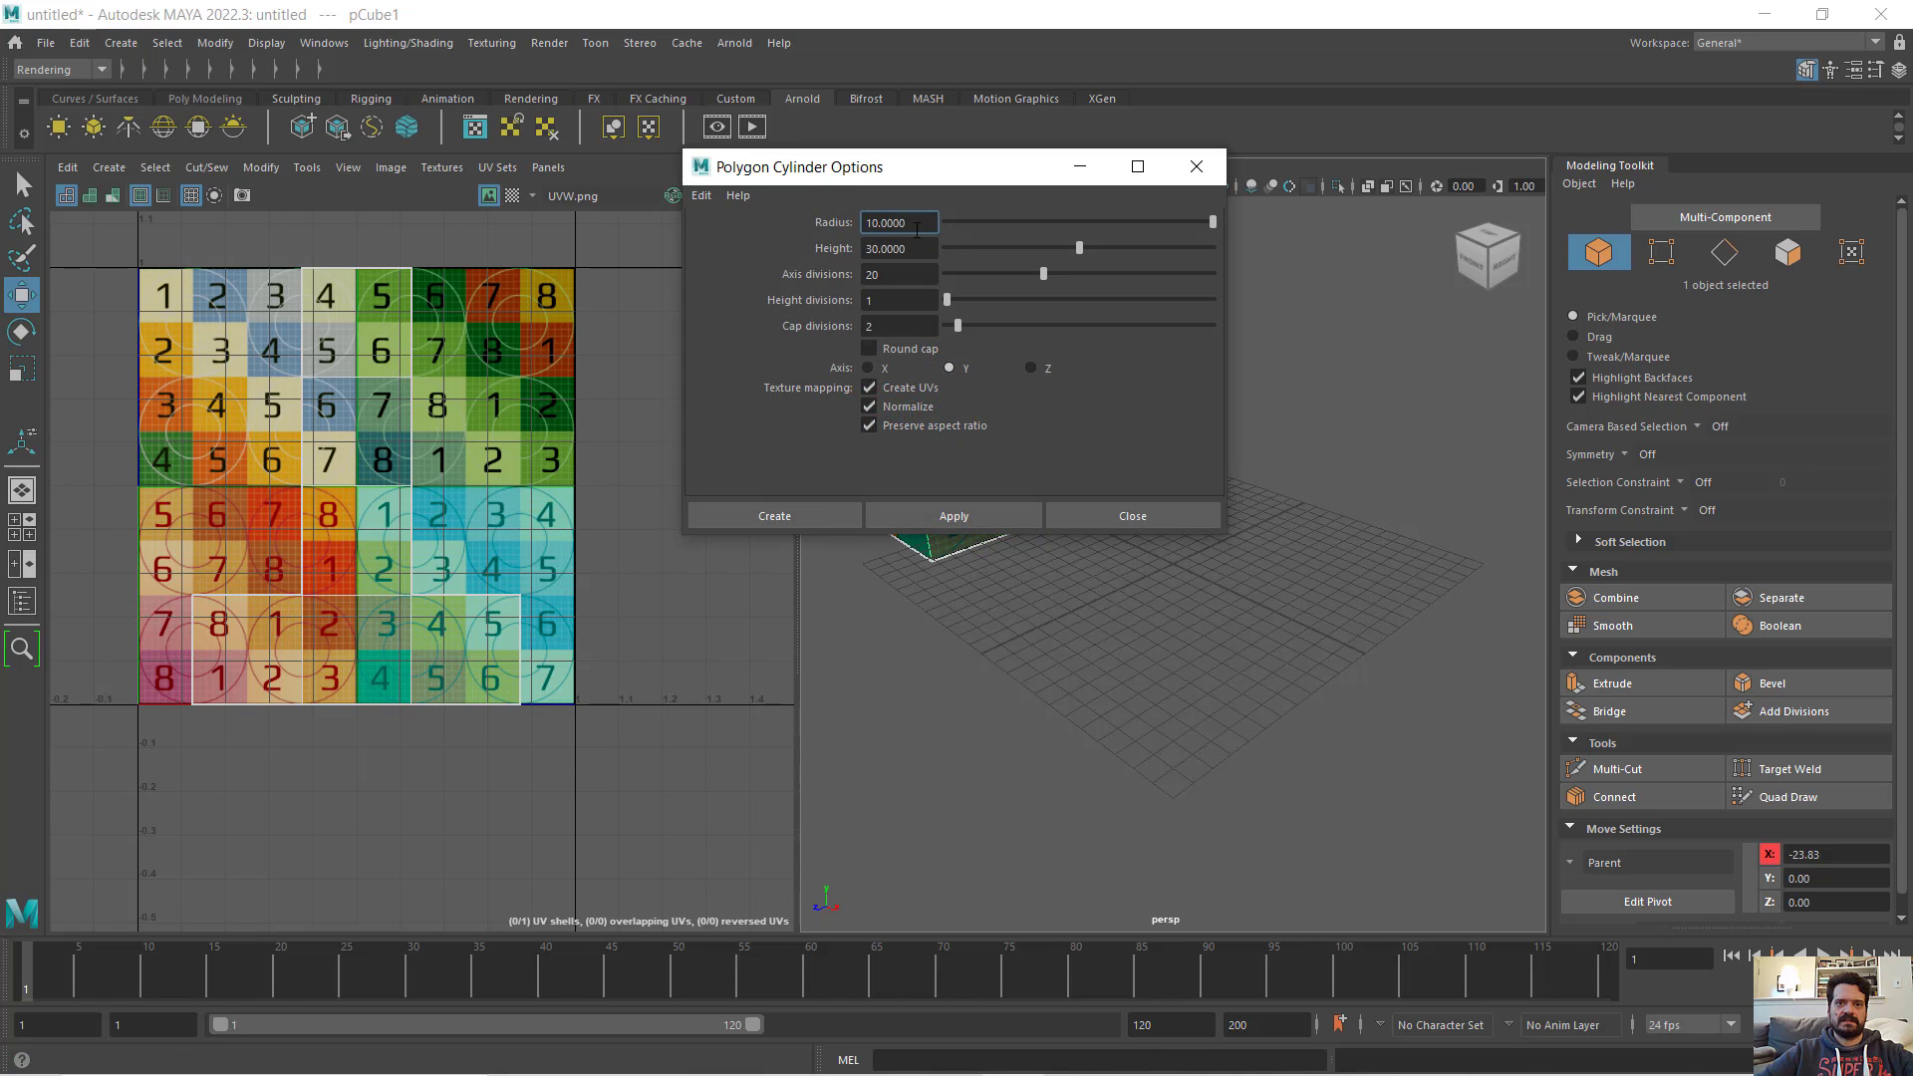
pyautogui.write('5')
pyautogui.press('Tab')
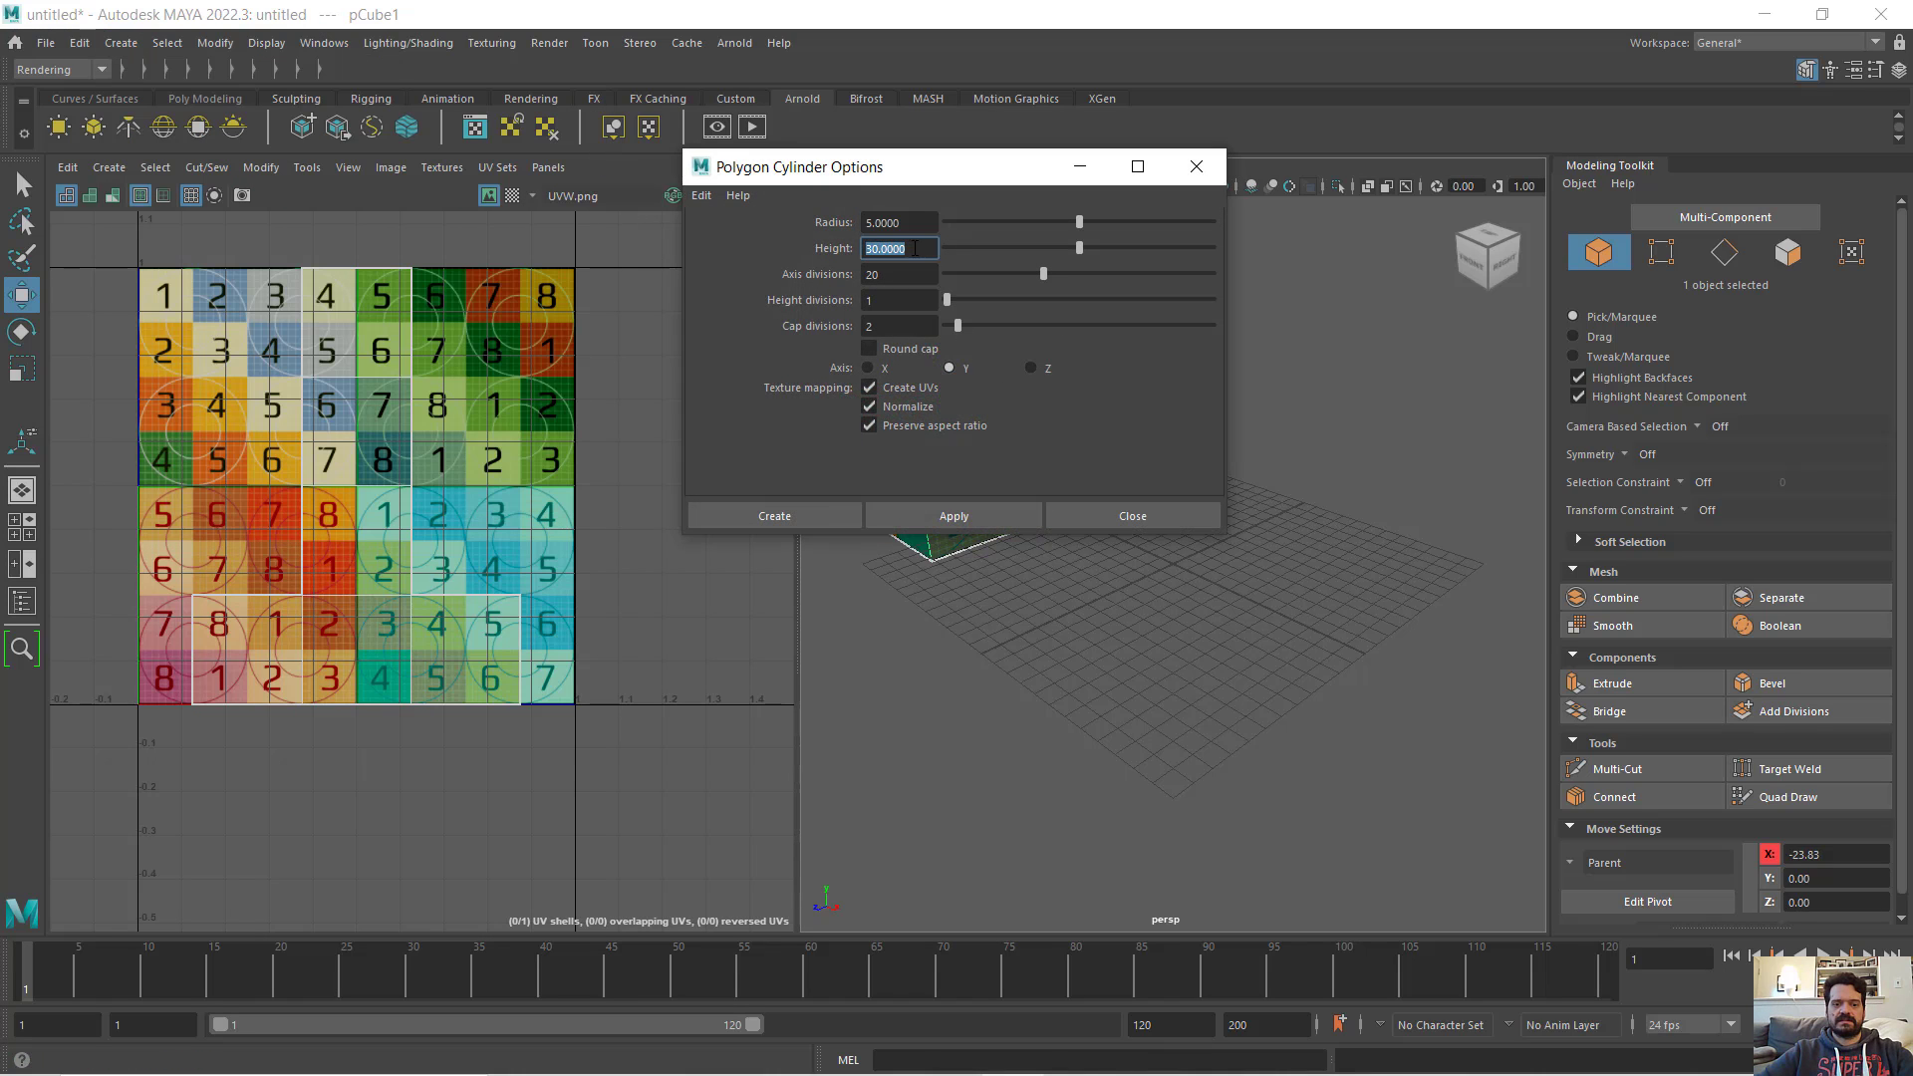
pyautogui.write('12')
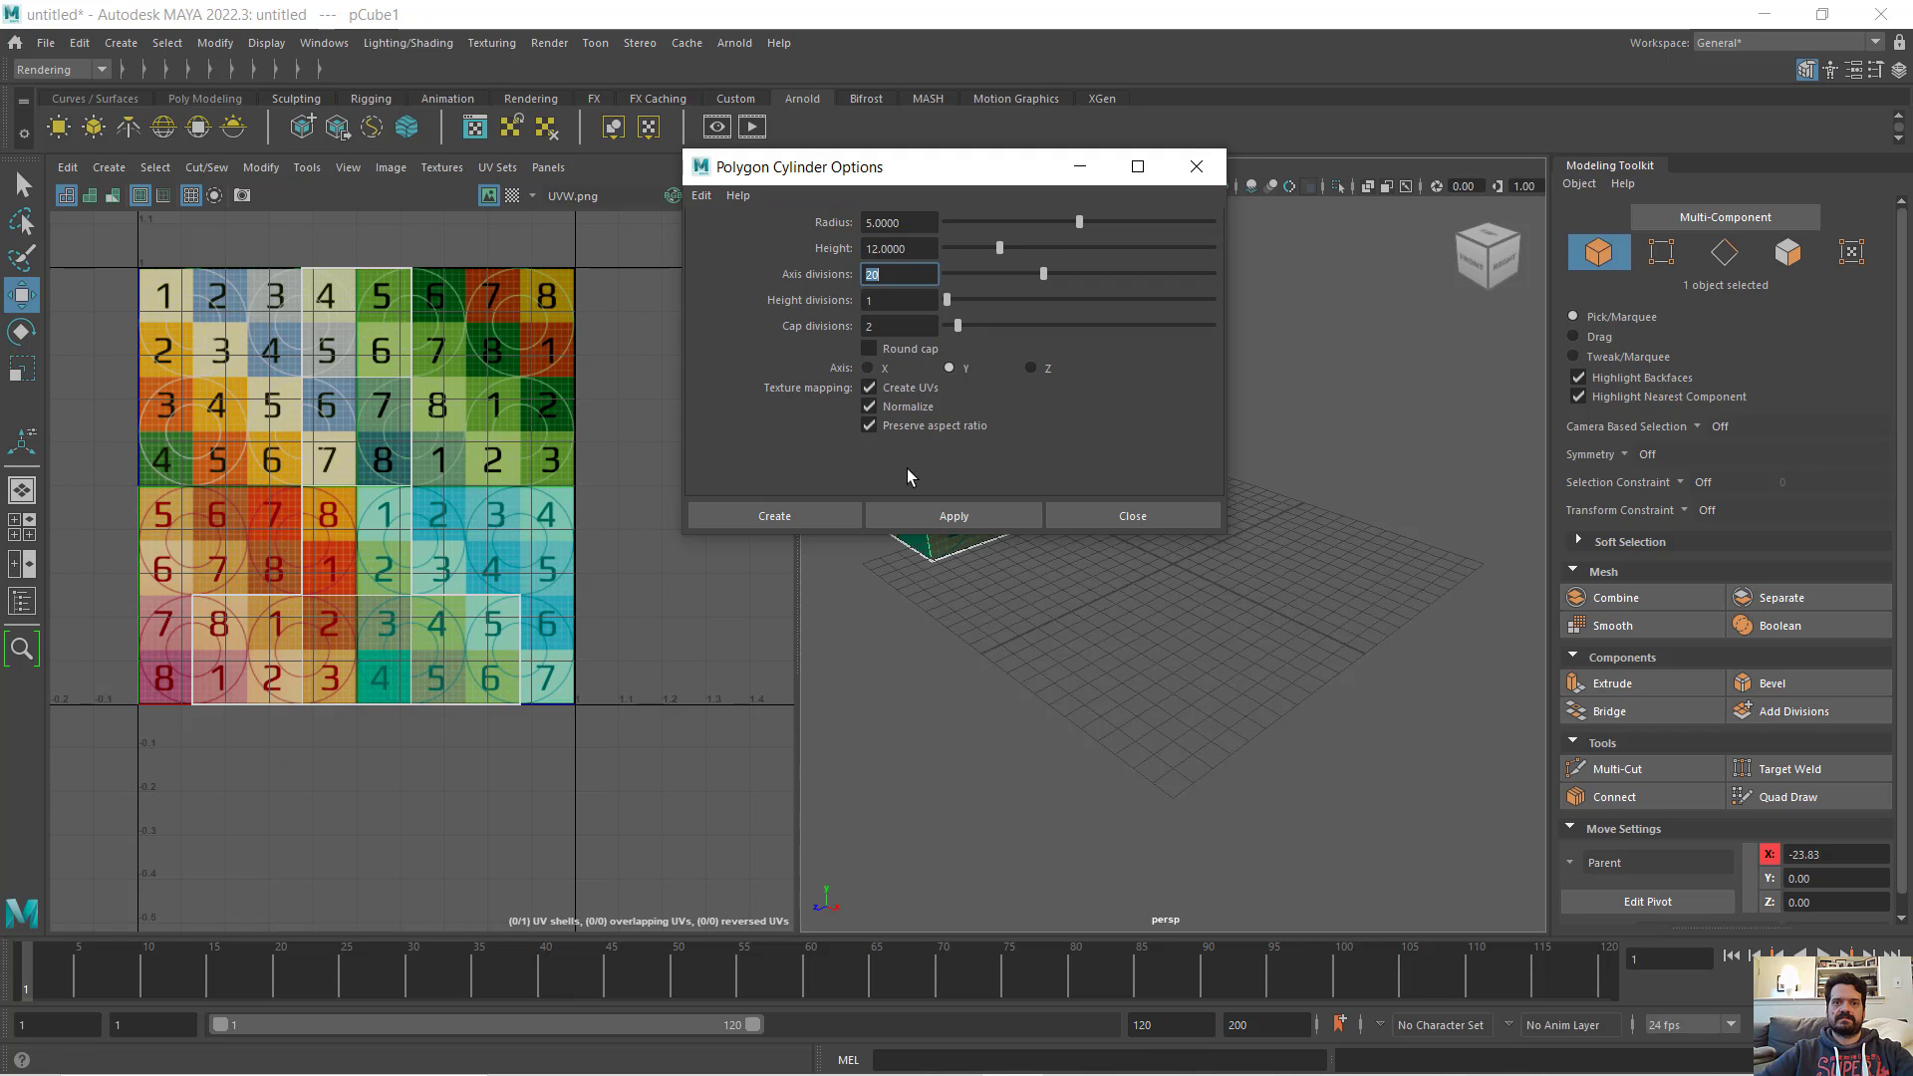
pyautogui.click(805, 512)
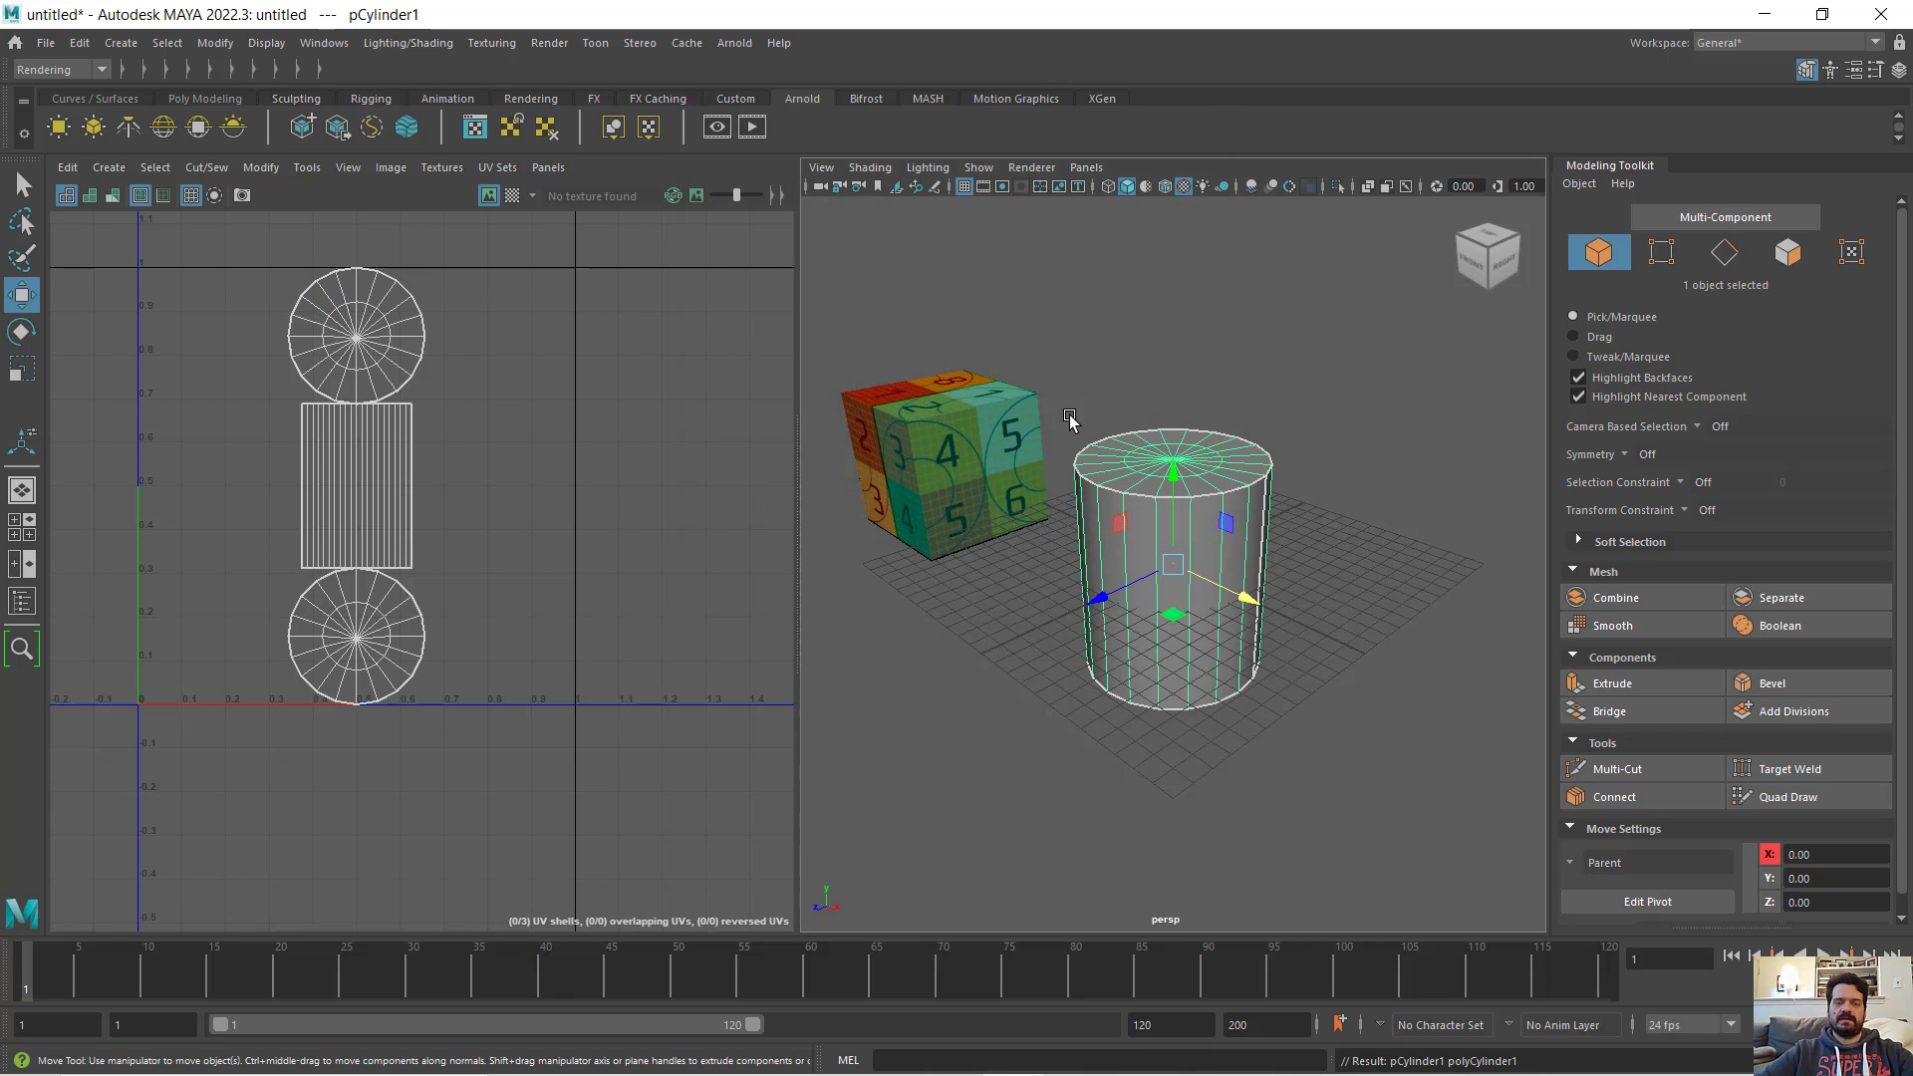
# - Create a polygon sphere at the grid centre
pyautogui.click(137, 42)
pyautogui.moveTo(302, 118)
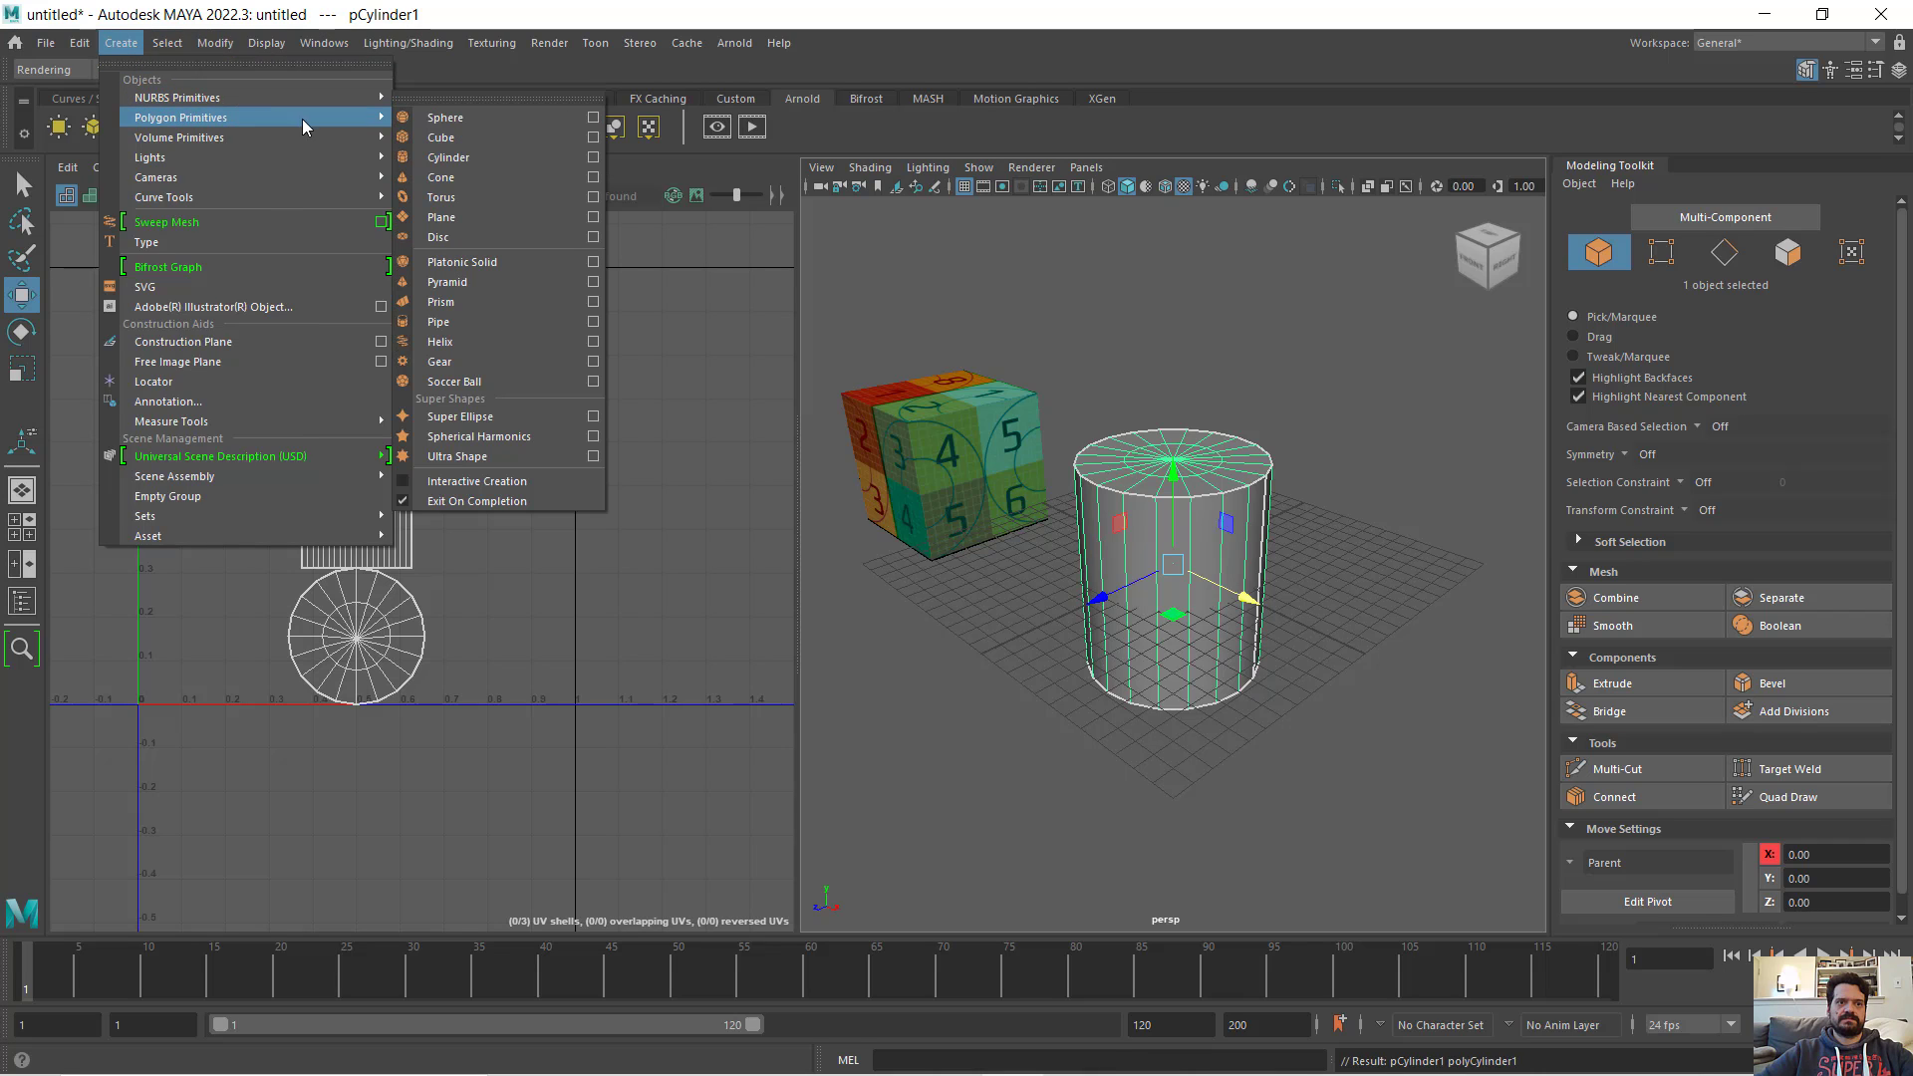
pyautogui.click(445, 118)
# - Scale the sphere down uniformly and move it along the Z axis to about -19.54
pyautogui.press('e')
pyautogui.press('r')
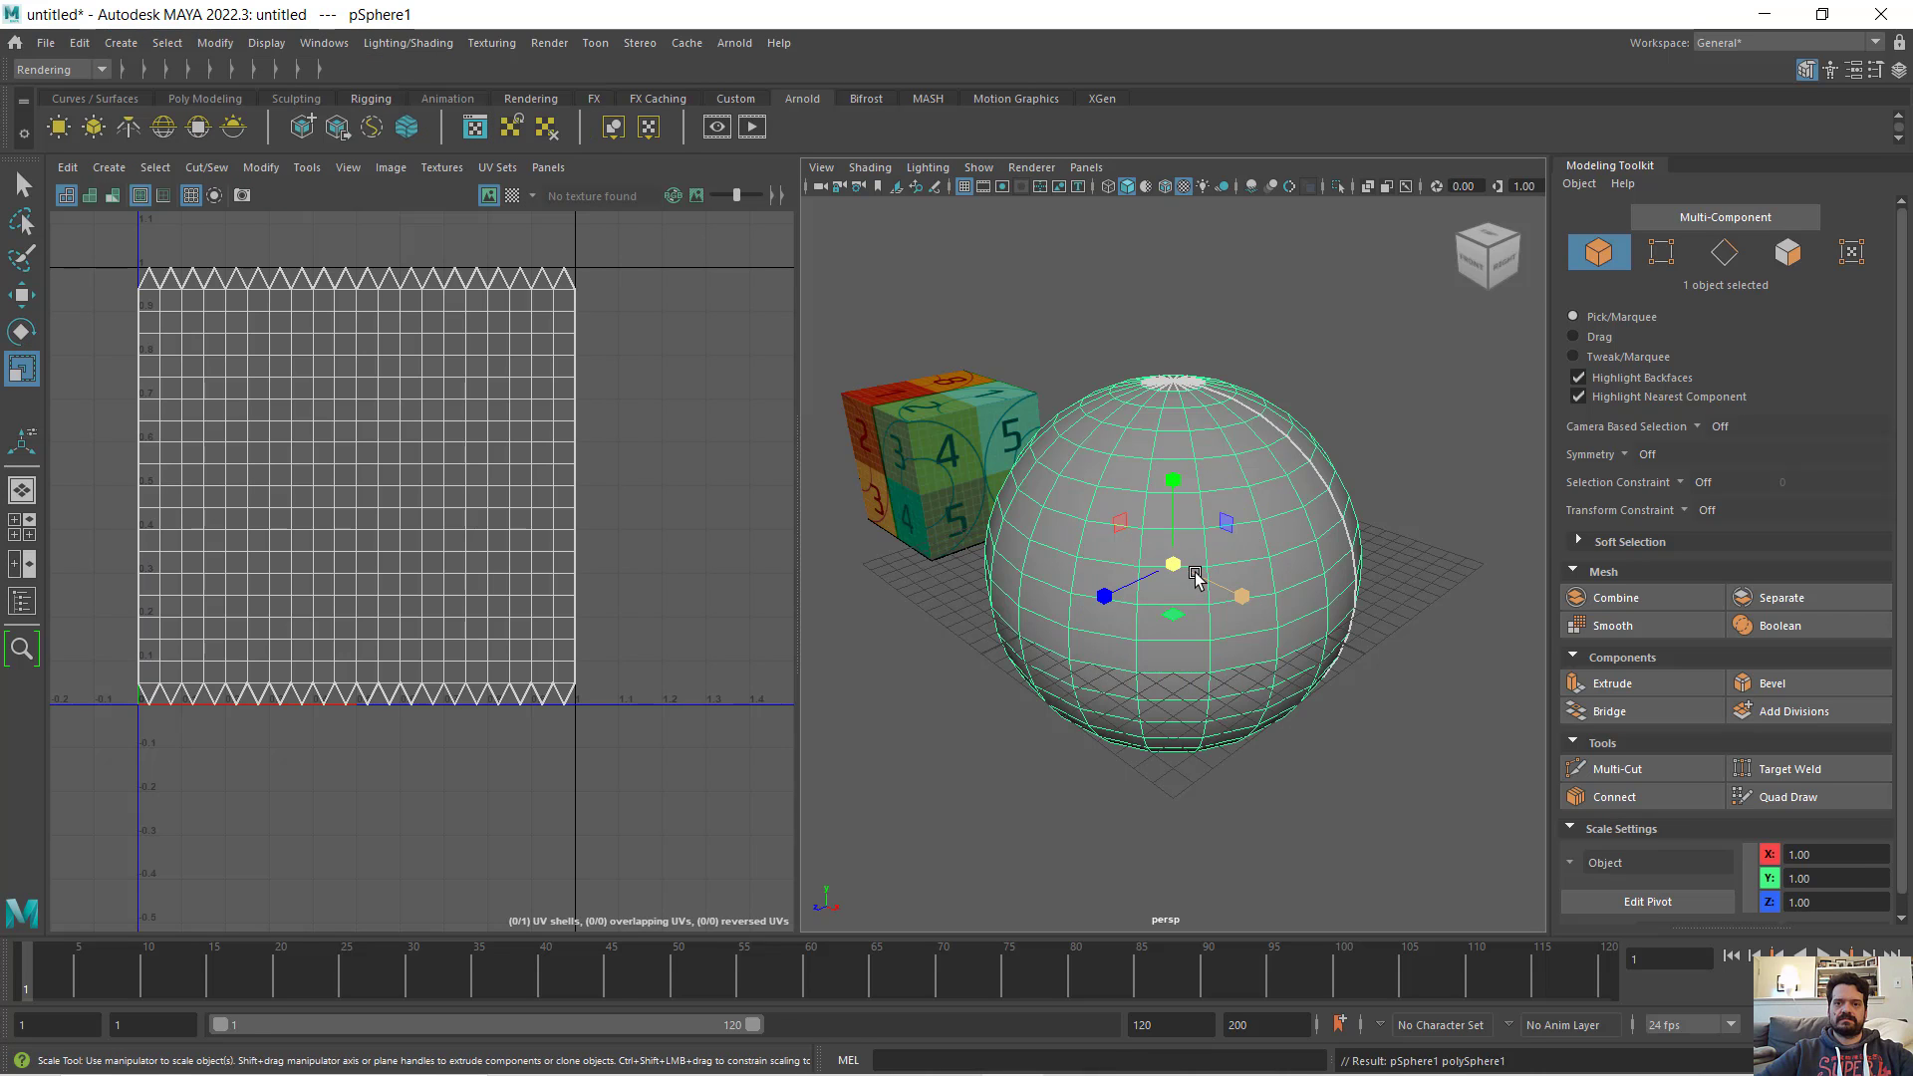
pyautogui.moveTo(1181, 570); pyautogui.dragTo(1050, 768)
pyautogui.press('w')
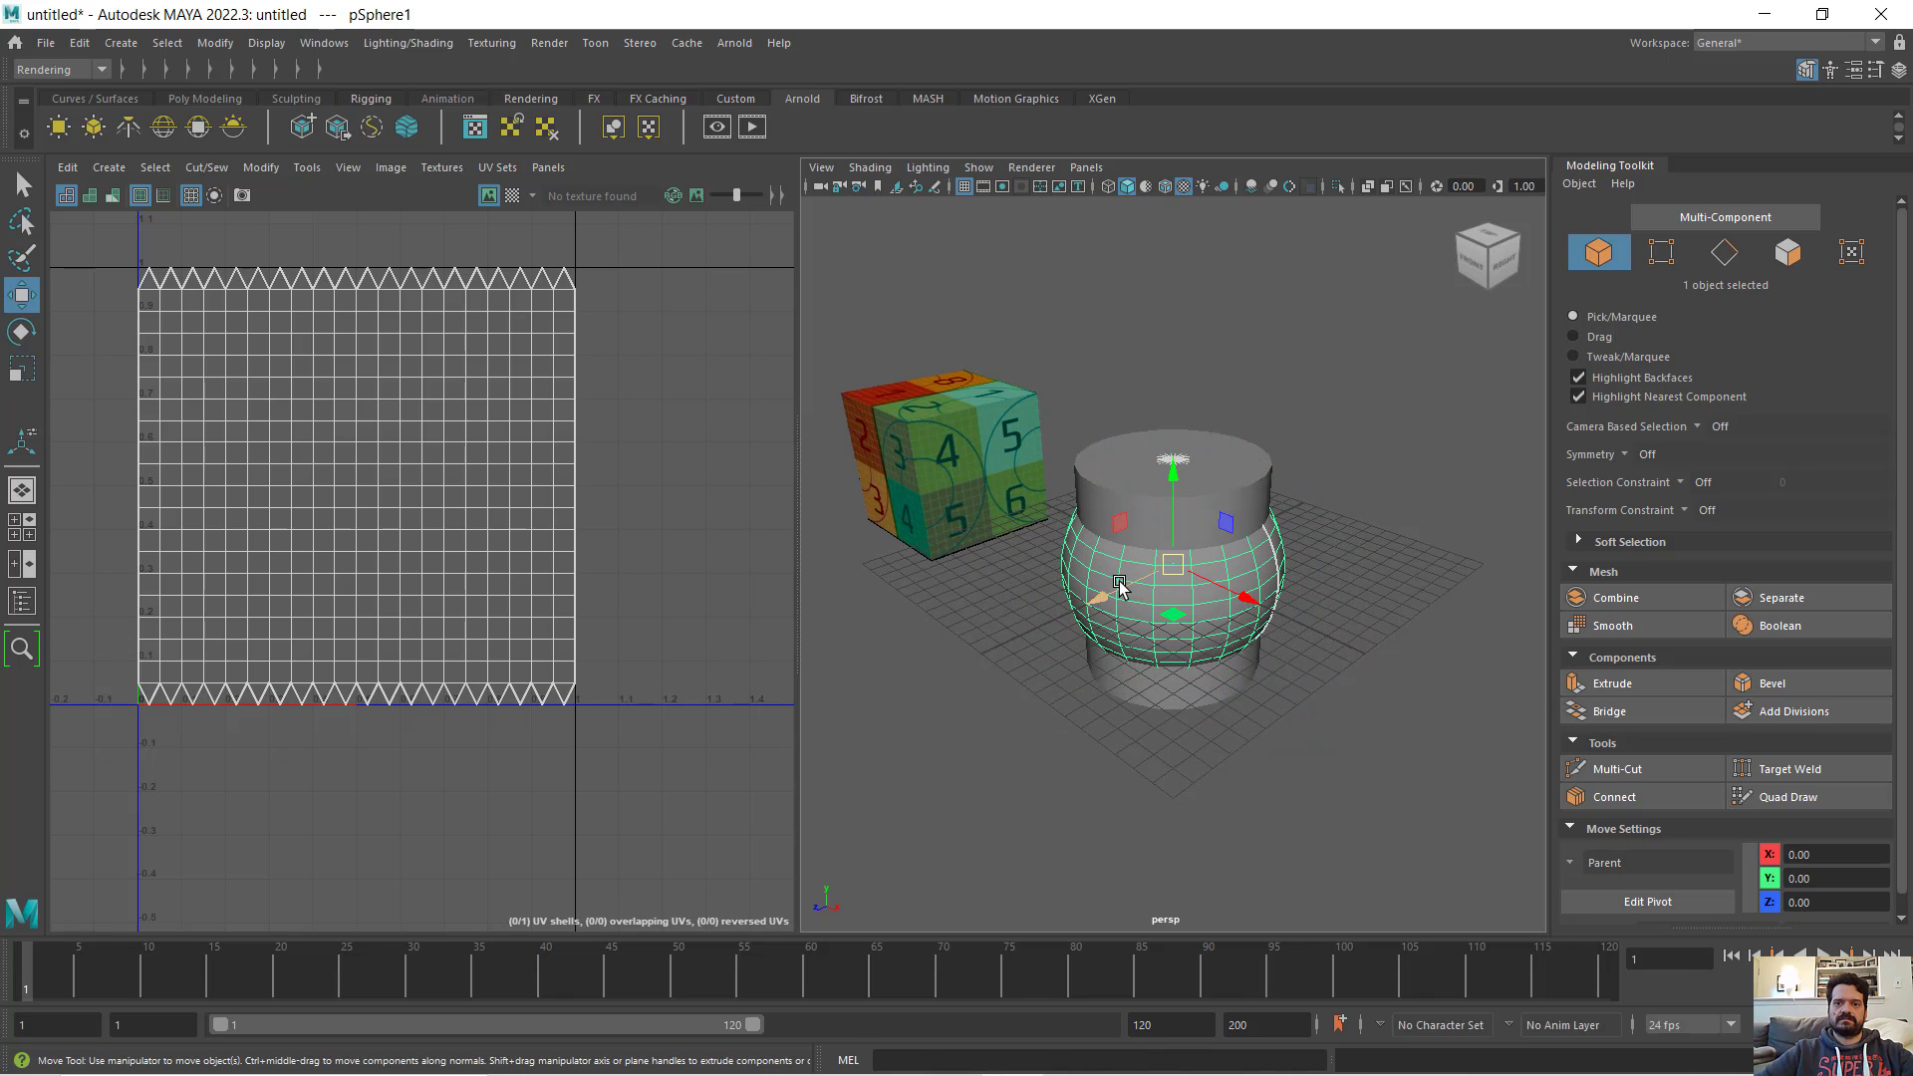
pyautogui.moveTo(1120, 588); pyautogui.dragTo(1315, 468)
# - Open Hypershade, assign the textured lambert2 material to the sphere and the cylinder, and minimize Hypershade
pyautogui.click(324, 42)
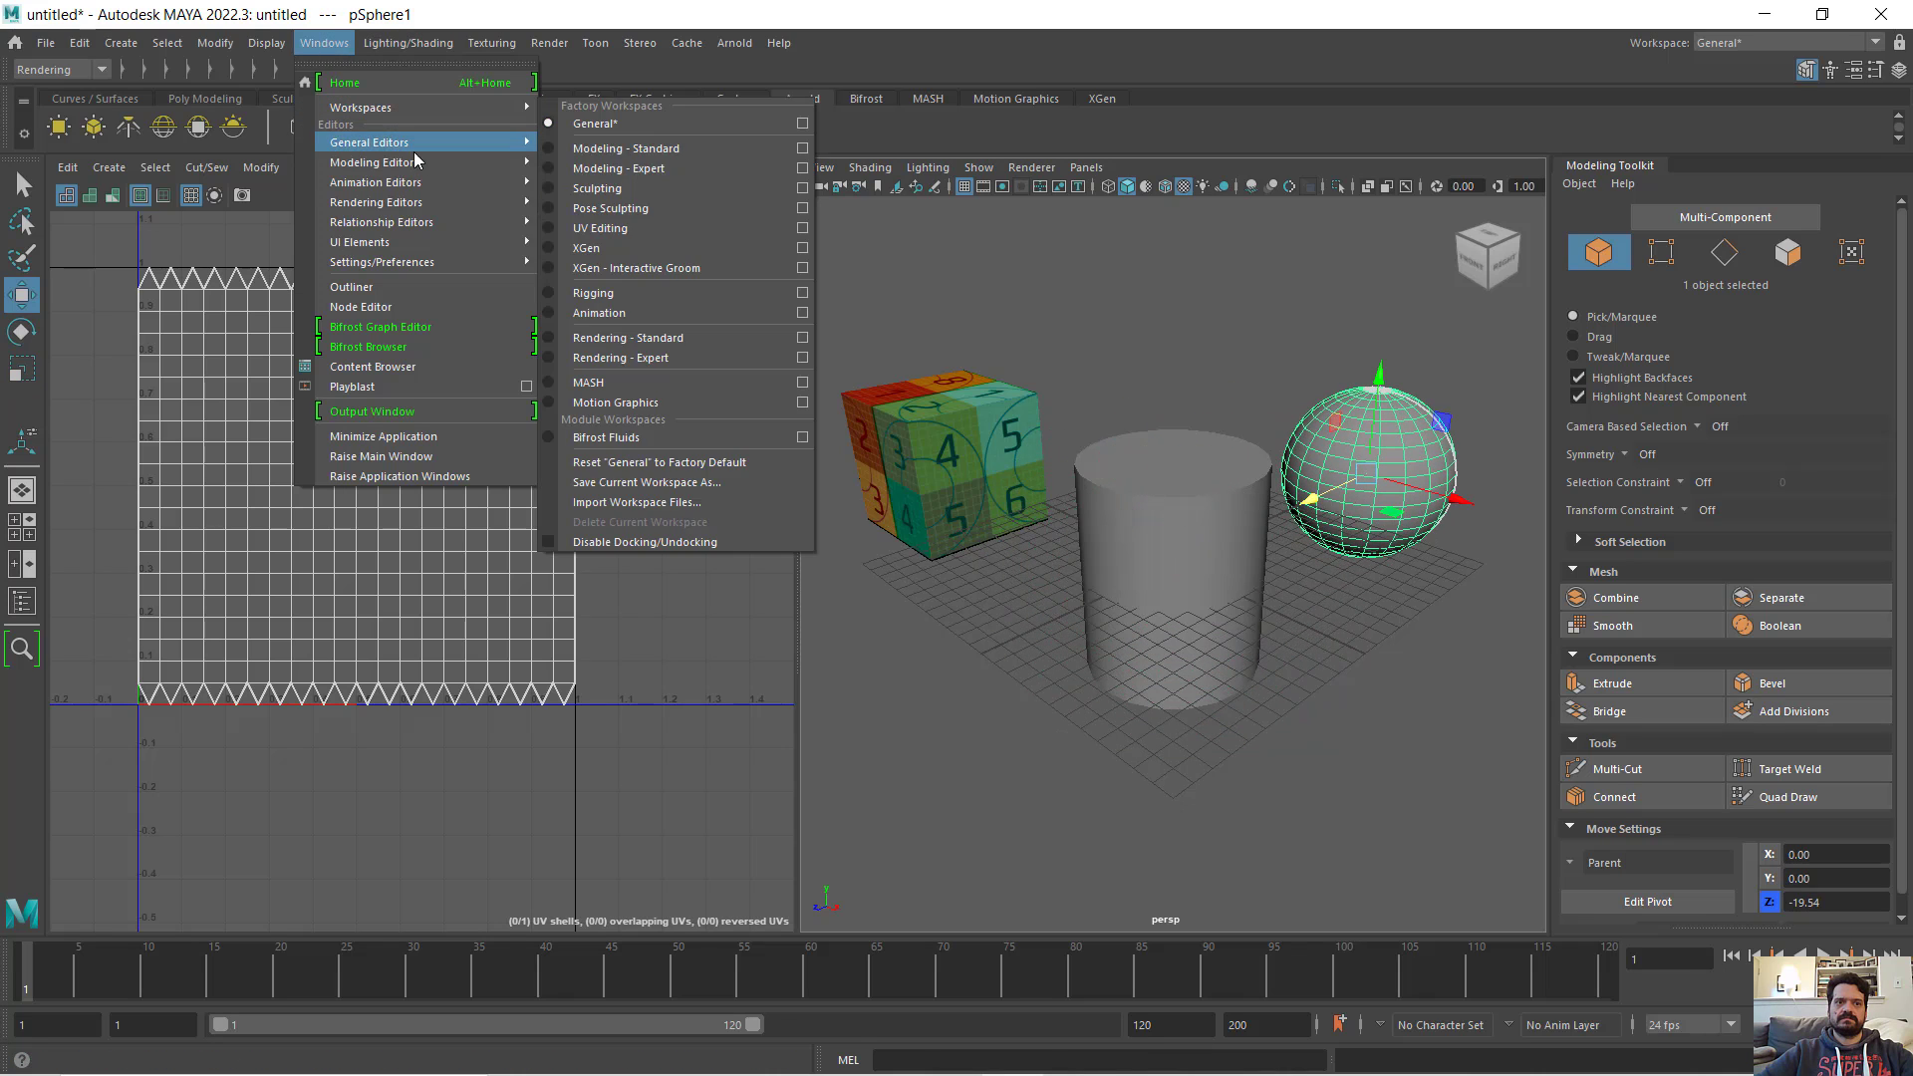
pyautogui.moveTo(431, 199)
pyautogui.click(617, 243)
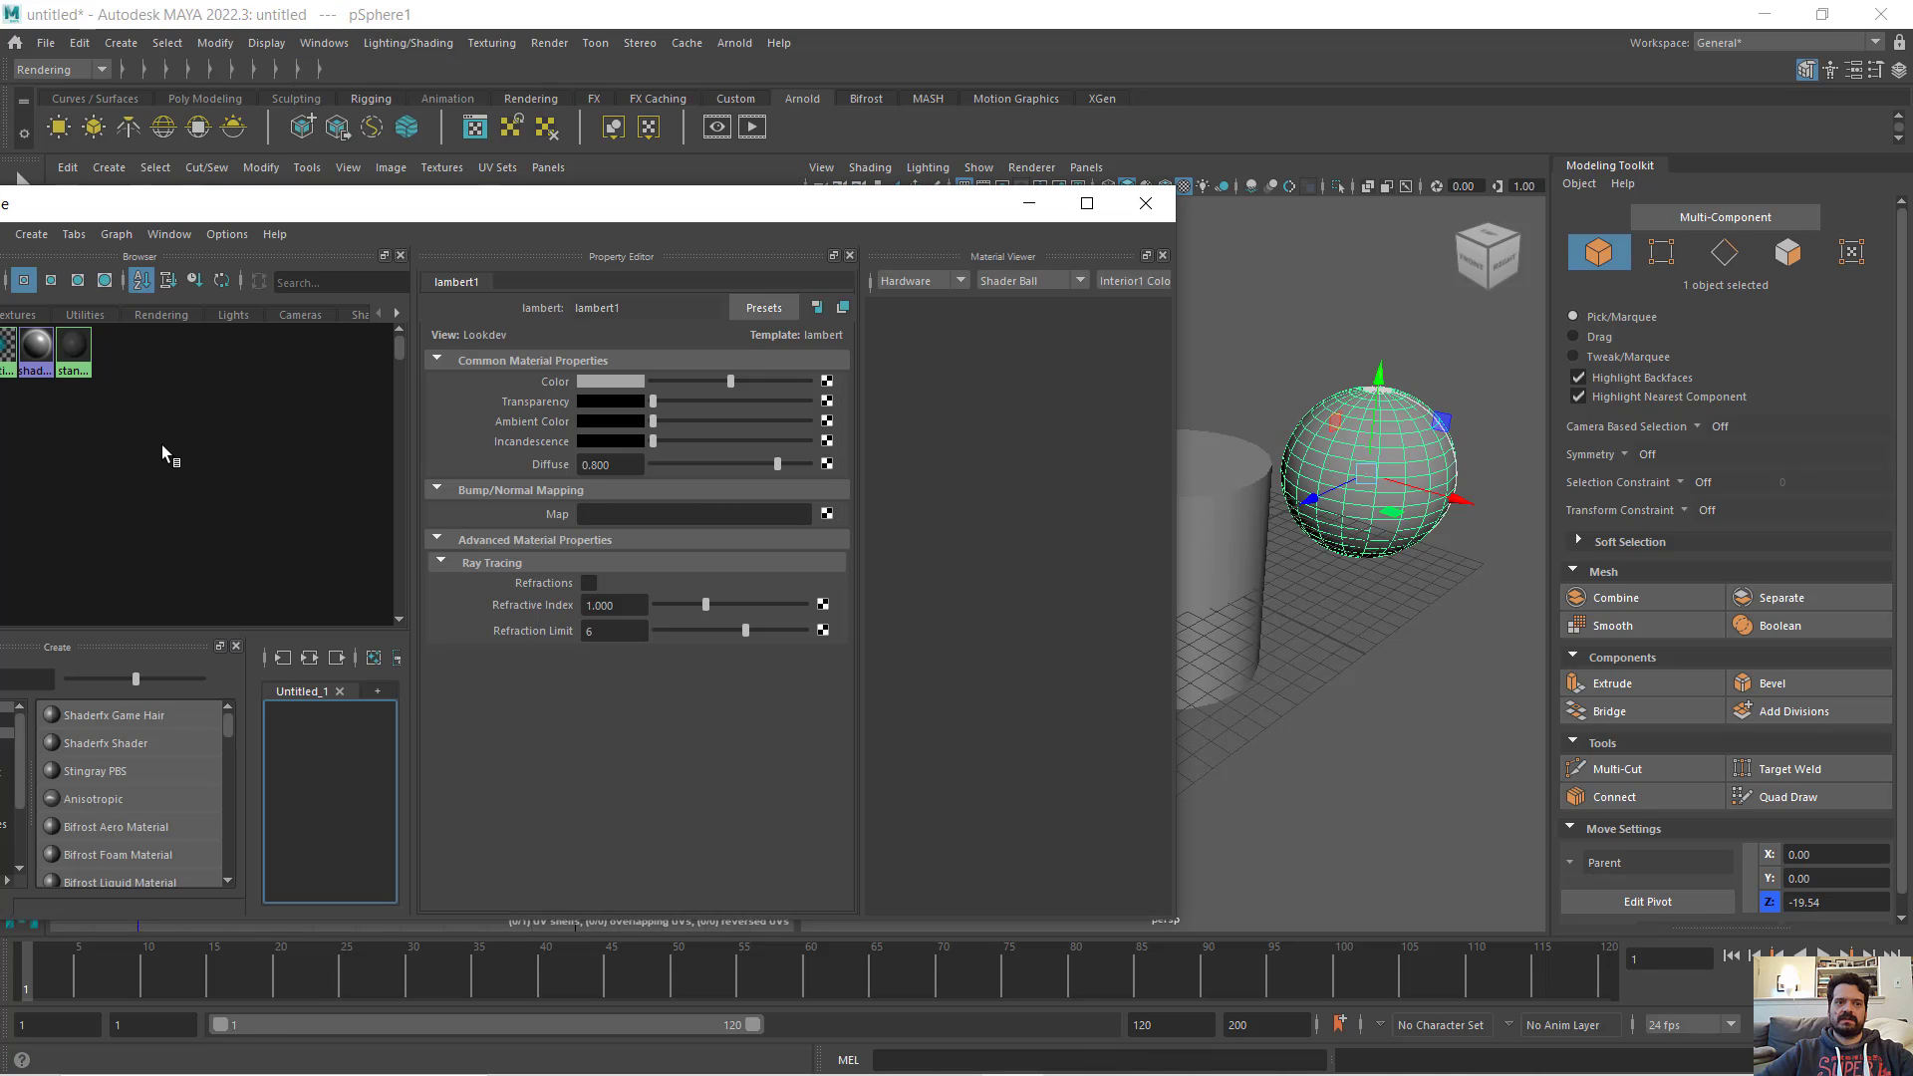
pyautogui.moveTo(254, 204); pyautogui.dragTo(968, 566)
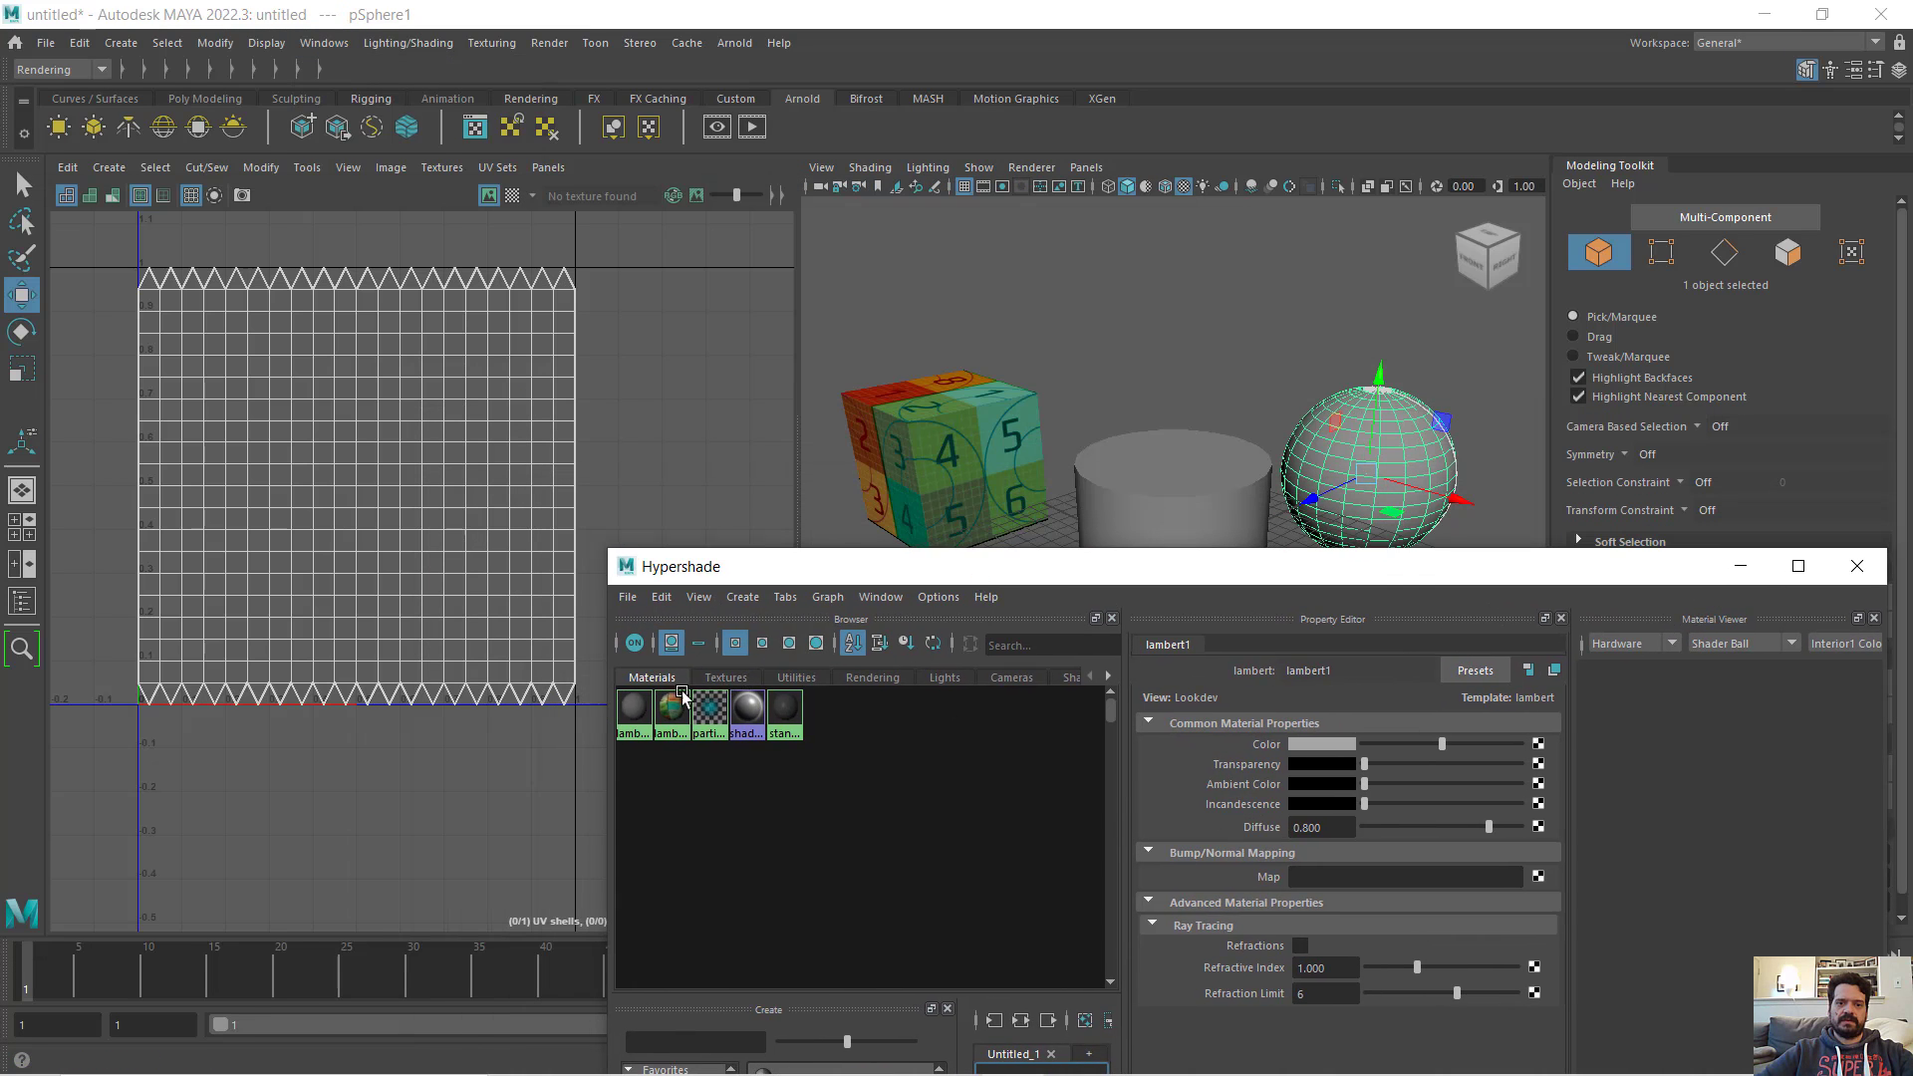
pyautogui.moveTo(682, 694); pyautogui.dragTo(695, 649, button='right')
pyautogui.click(1185, 511)
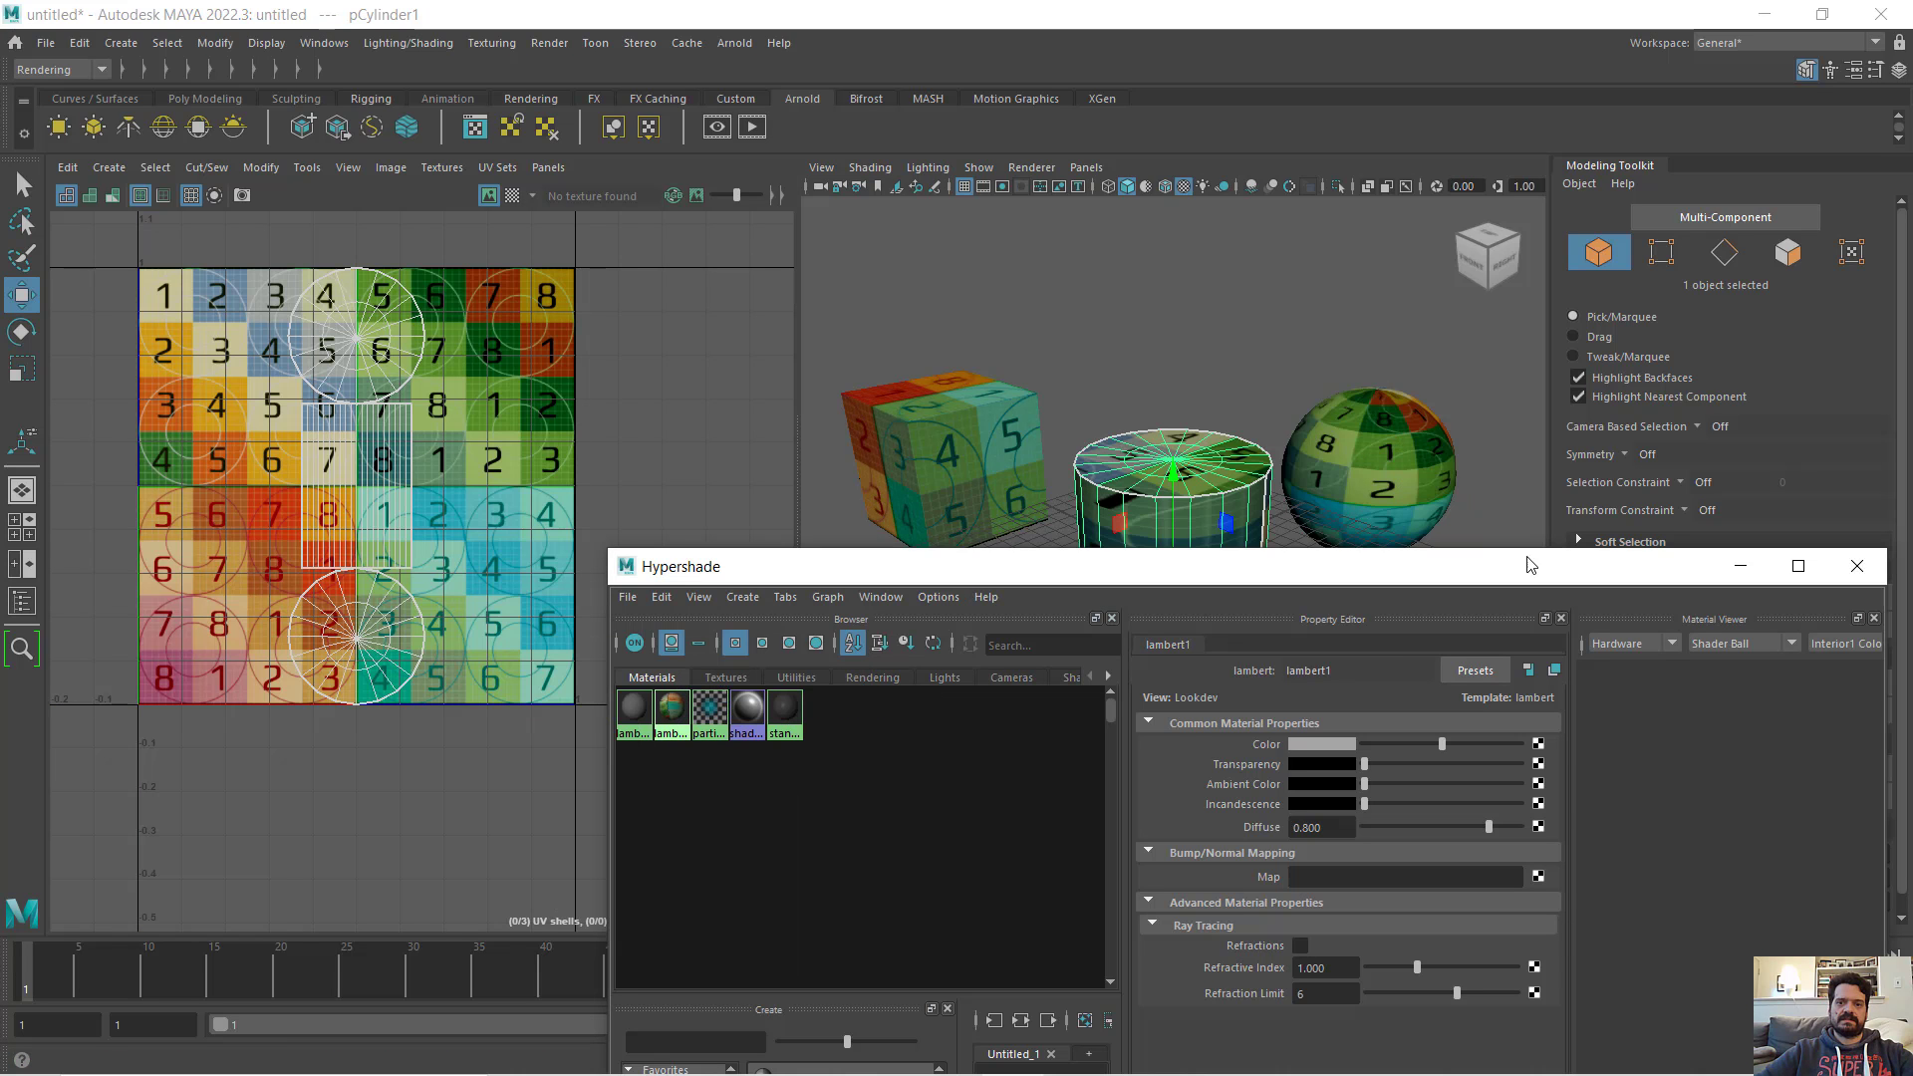
pyautogui.click(1740, 566)
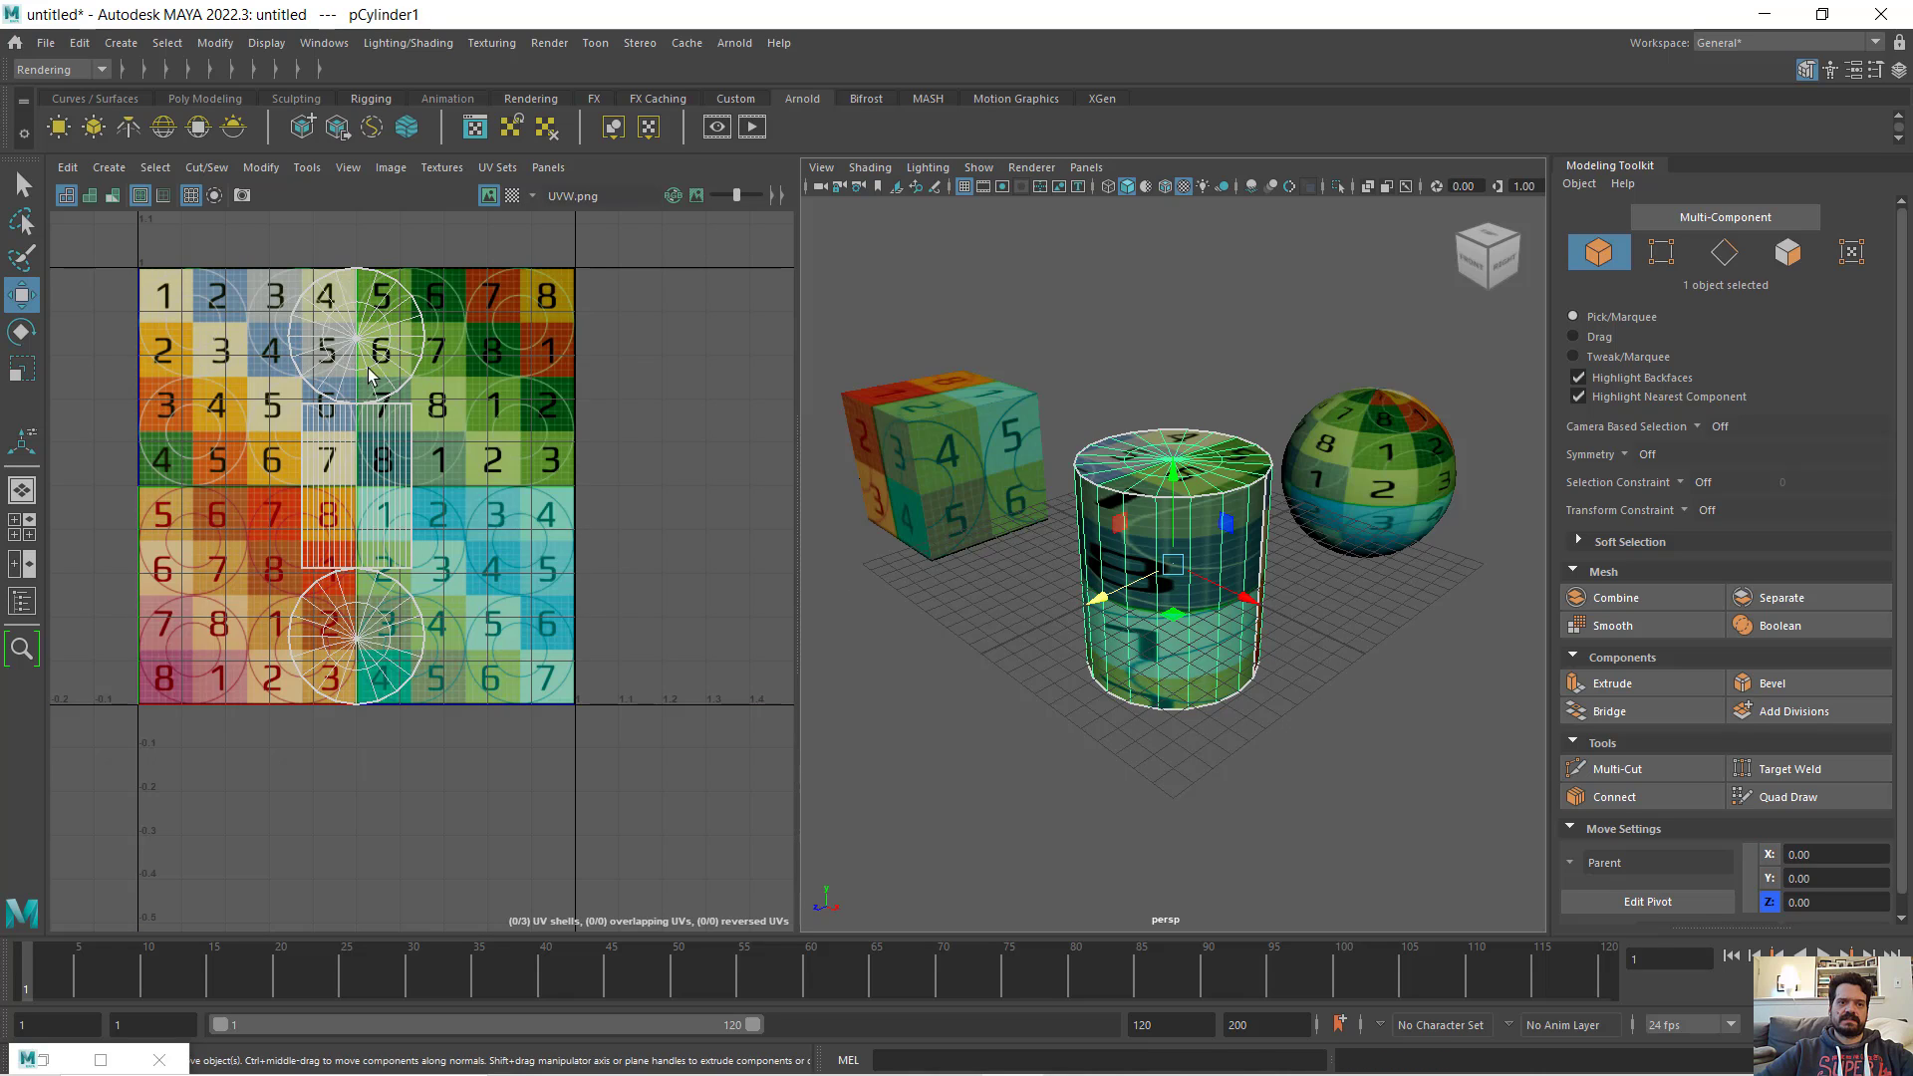
# - Examine how the texture falls on the cylinder's top cap and around its side
pyautogui.press('f')
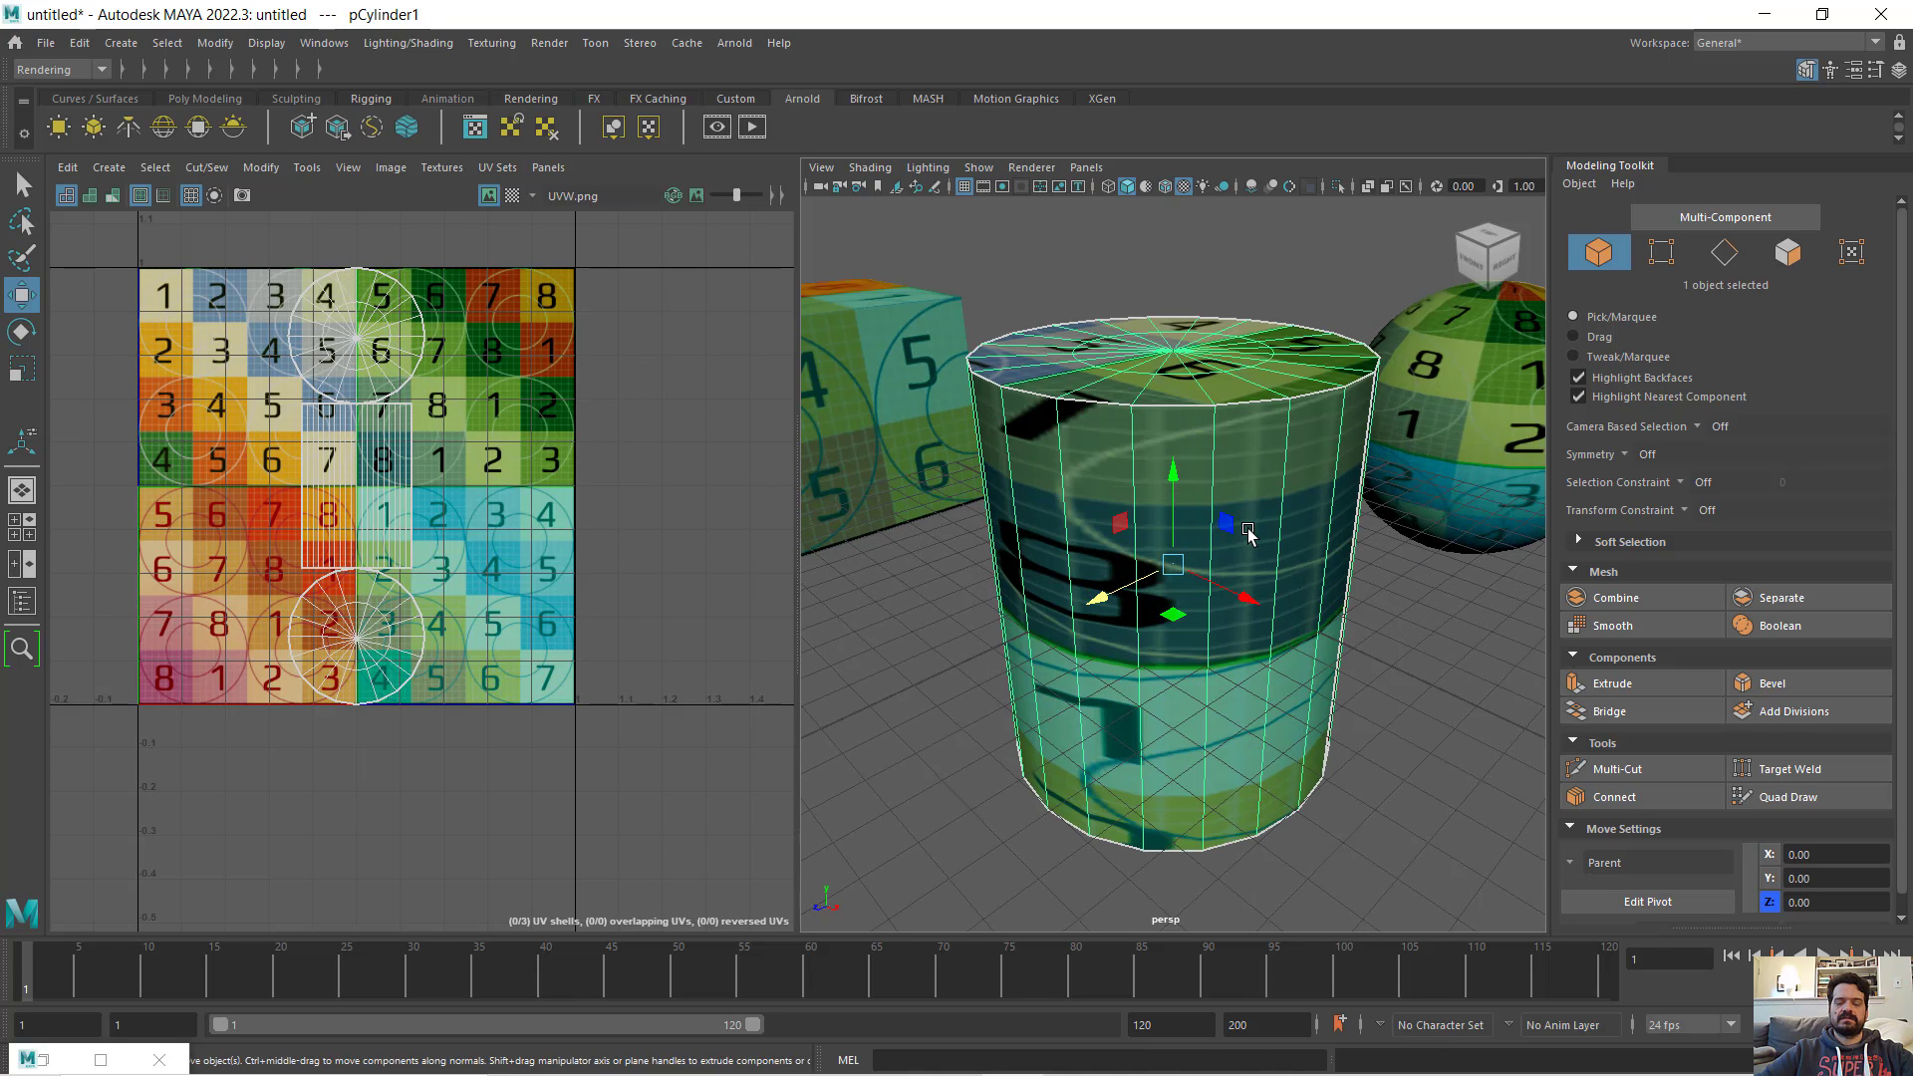
pyautogui.keyDown('alt'); pyautogui.moveTo(1109, 538); pyautogui.dragTo(1078, 422); pyautogui.keyUp('alt')
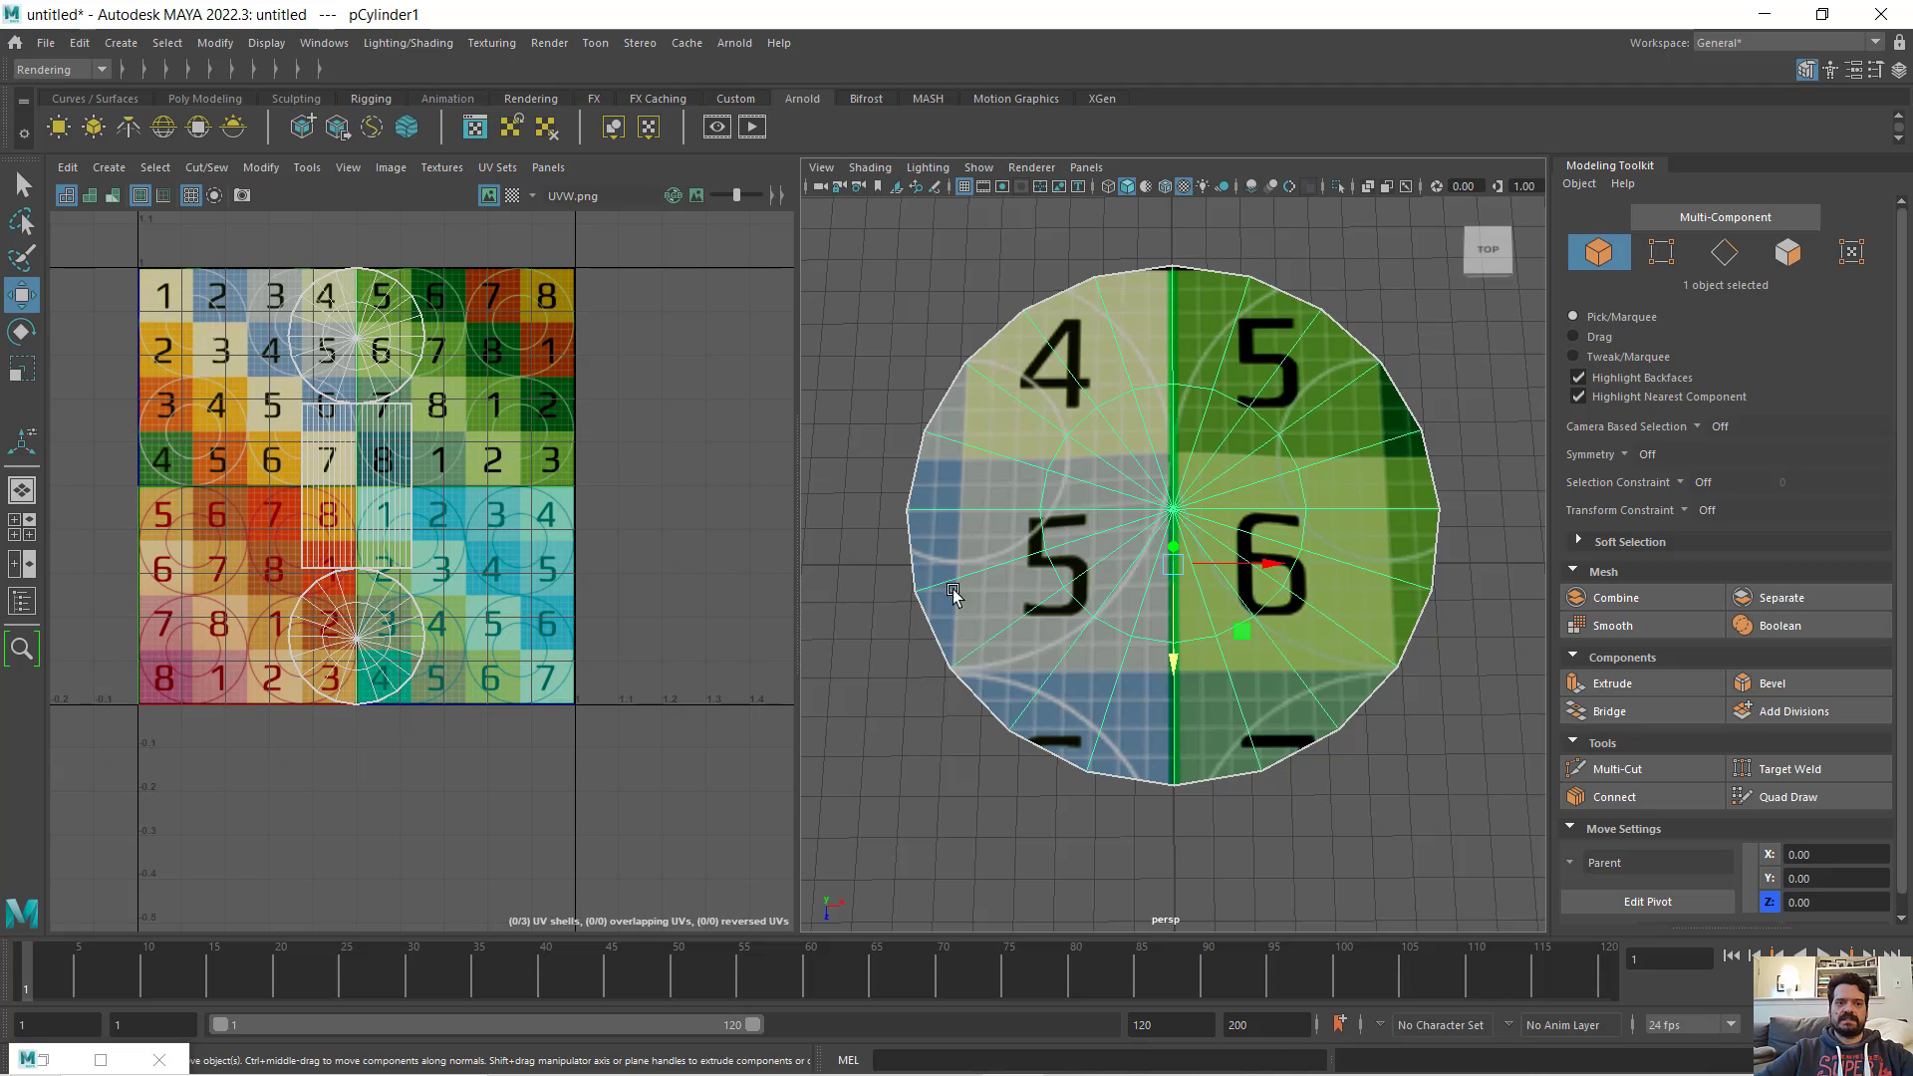
pyautogui.scroll(-5, 1046, 588)
pyautogui.keyDown('alt'); pyautogui.moveTo(1108, 570); pyautogui.dragTo(1056, 457); pyautogui.keyUp('alt')
pyautogui.keyDown('alt'); pyautogui.moveTo(1111, 529); pyautogui.dragTo(1218, 412); pyautogui.keyUp('alt')
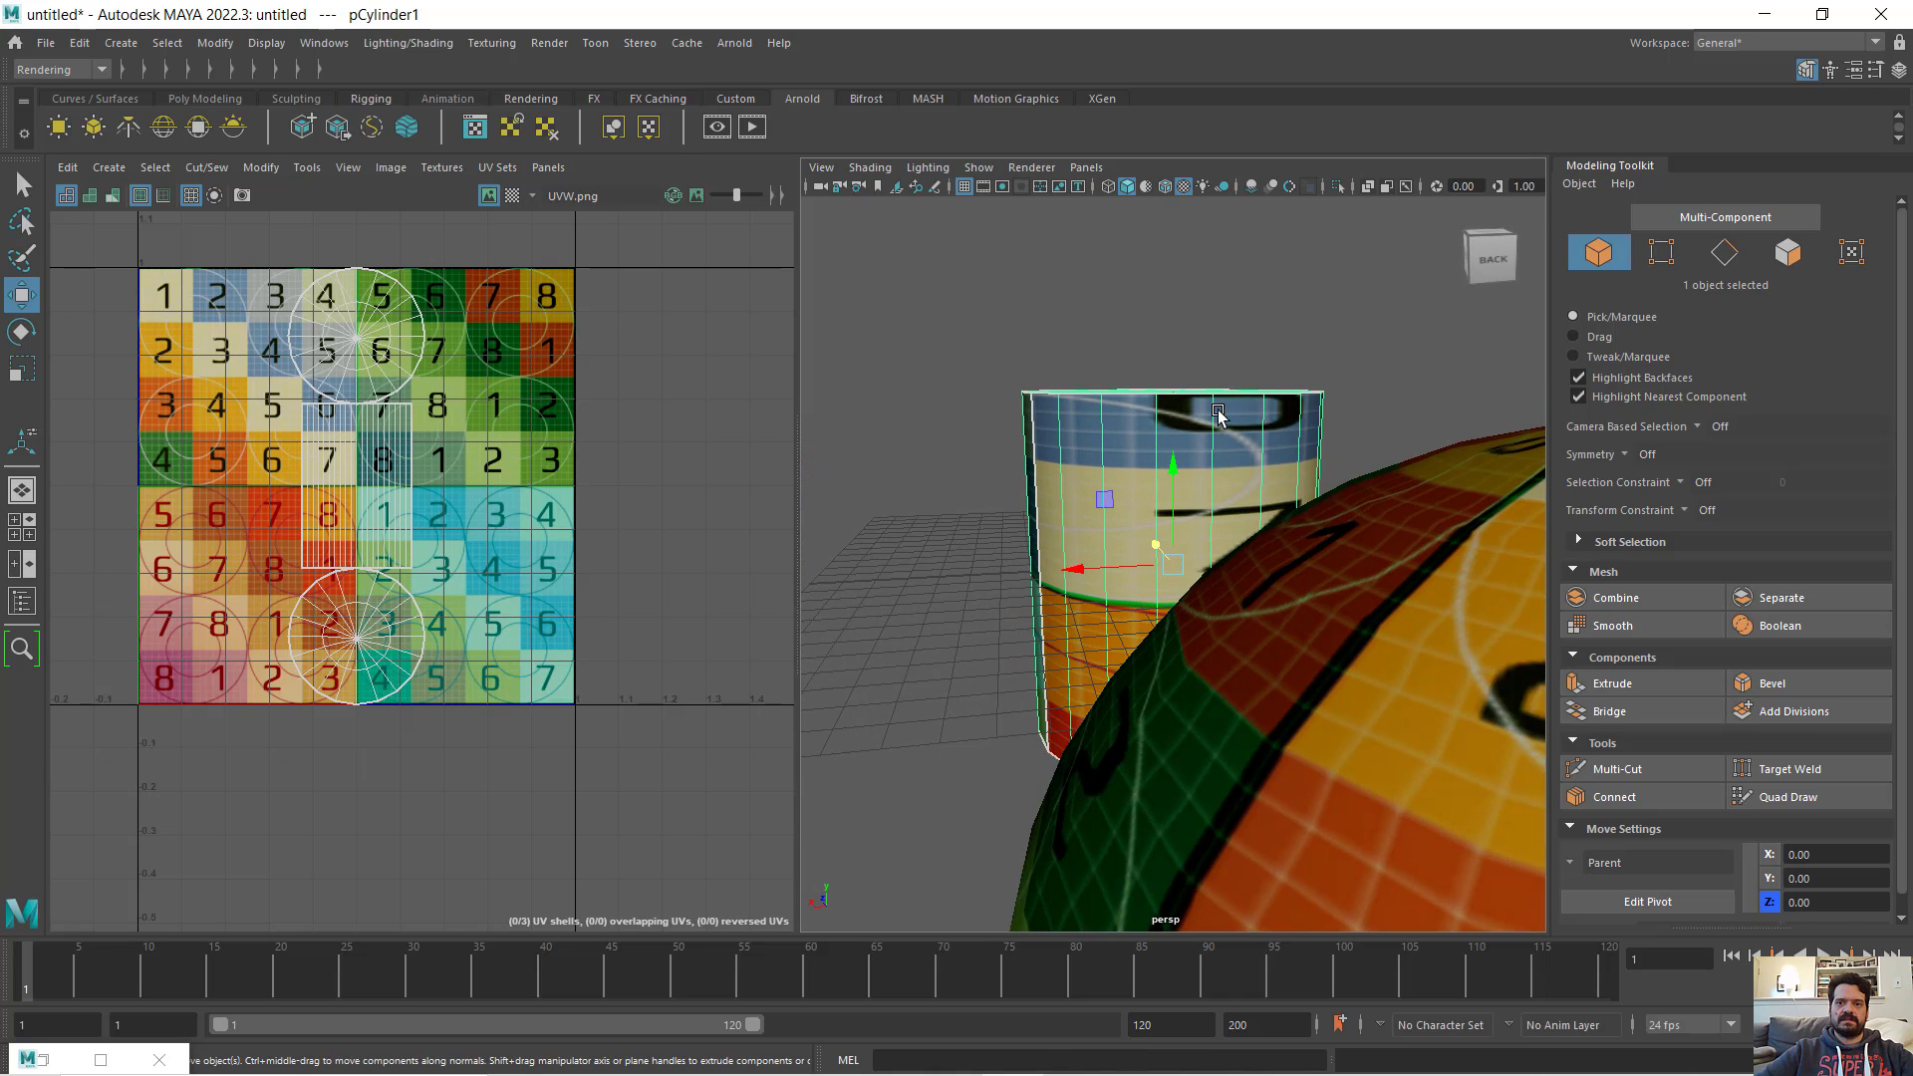
pyautogui.keyDown('alt'); pyautogui.moveTo(1211, 495); pyautogui.dragTo(1249, 596); pyautogui.keyUp('alt')
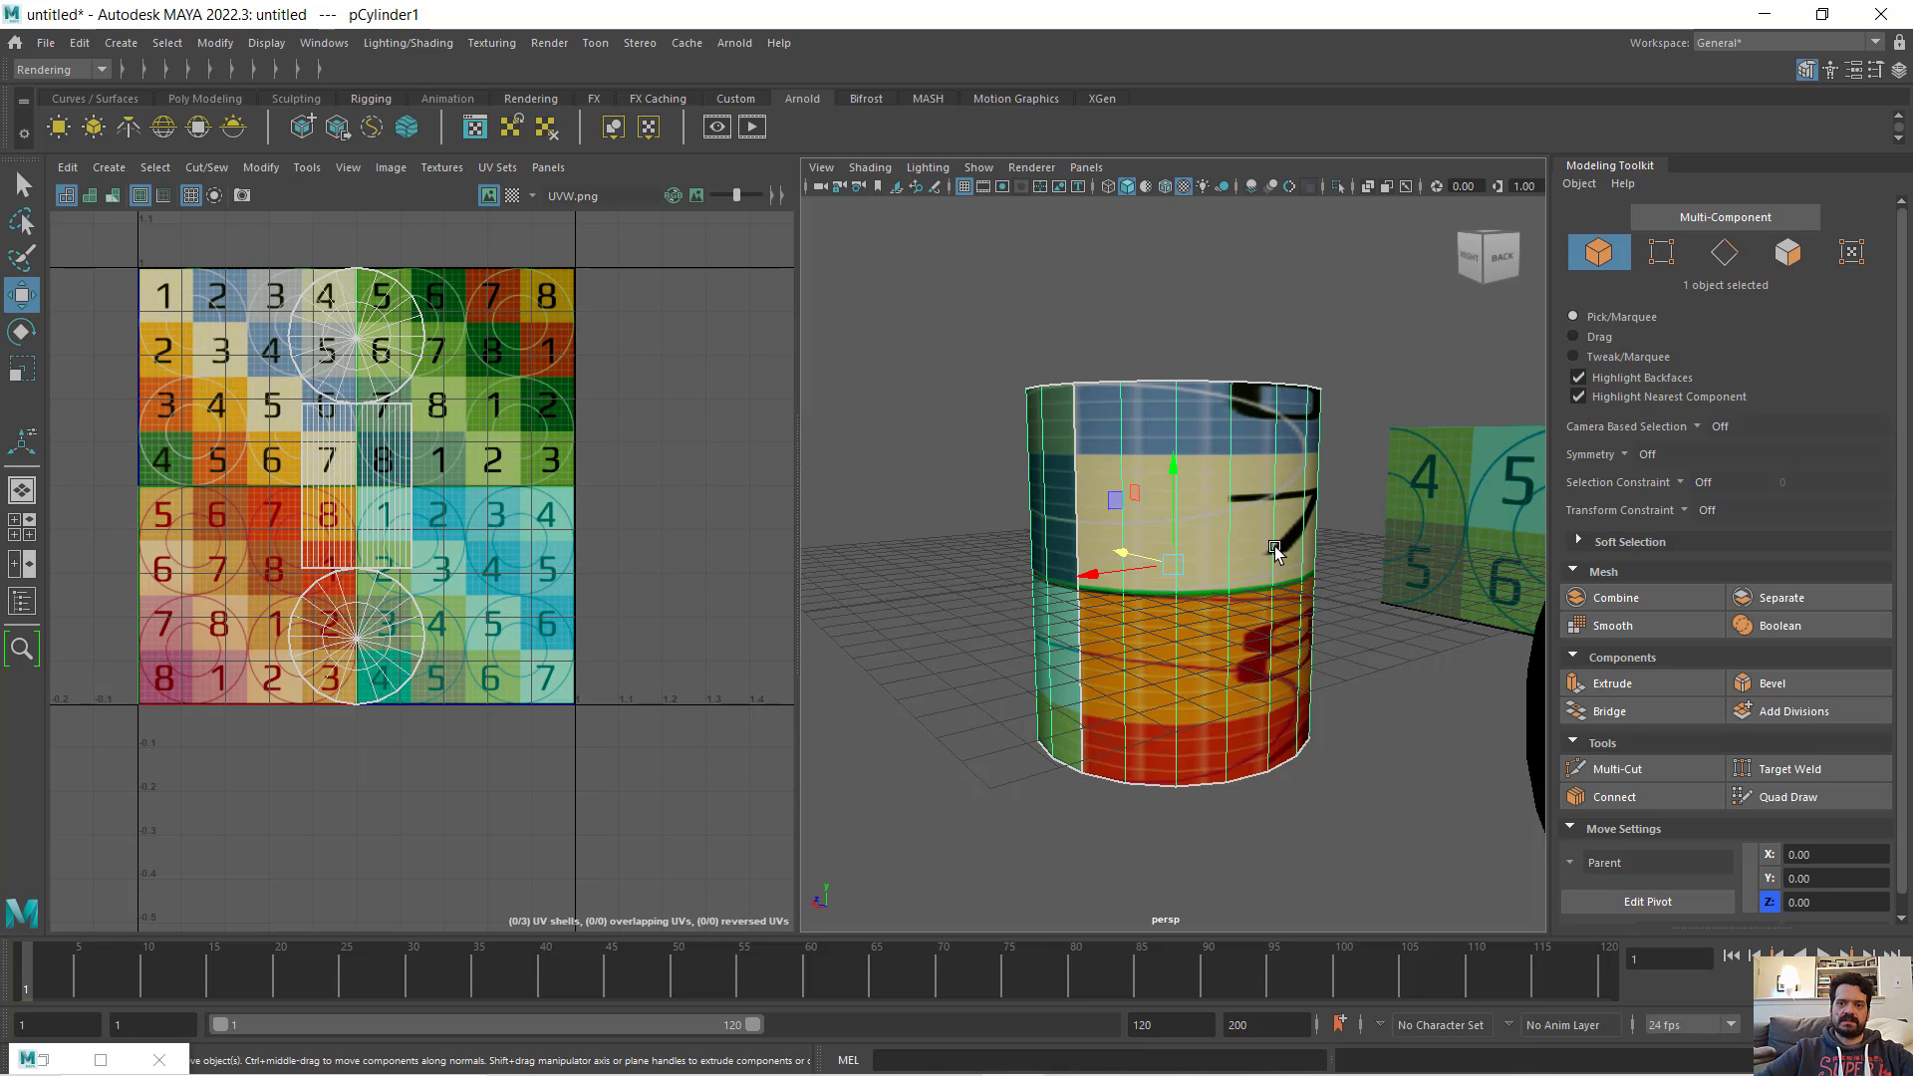
pyautogui.keyDown('alt'); pyautogui.moveTo(1279, 690); pyautogui.dragTo(1203, 558); pyautogui.keyUp('alt')
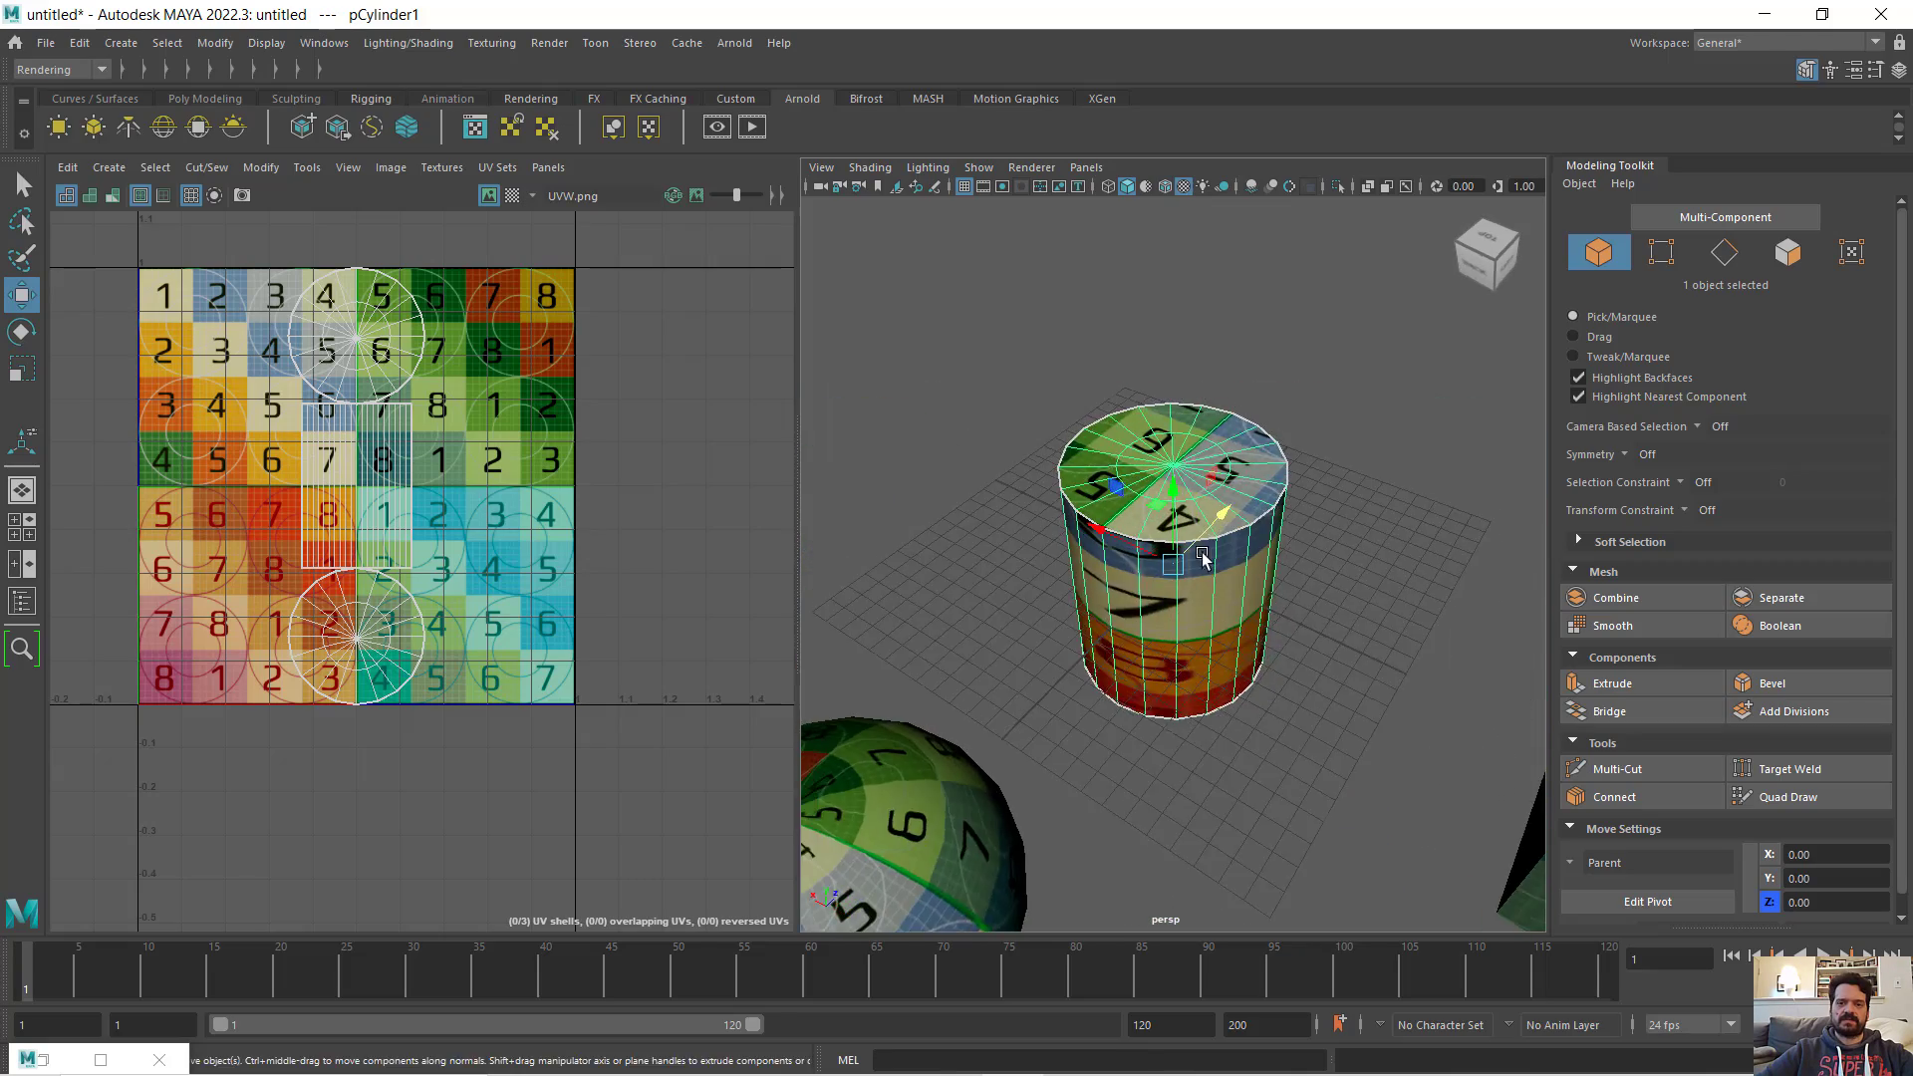
# - Select the sphere and examine how the texture converges at its pole compared with its UV layout
pyautogui.keyDown('alt'); pyautogui.moveTo(1119, 597); pyautogui.dragTo(1355, 432, button='middle'); pyautogui.keyUp('alt')
pyautogui.scroll(5, 1187, 570)
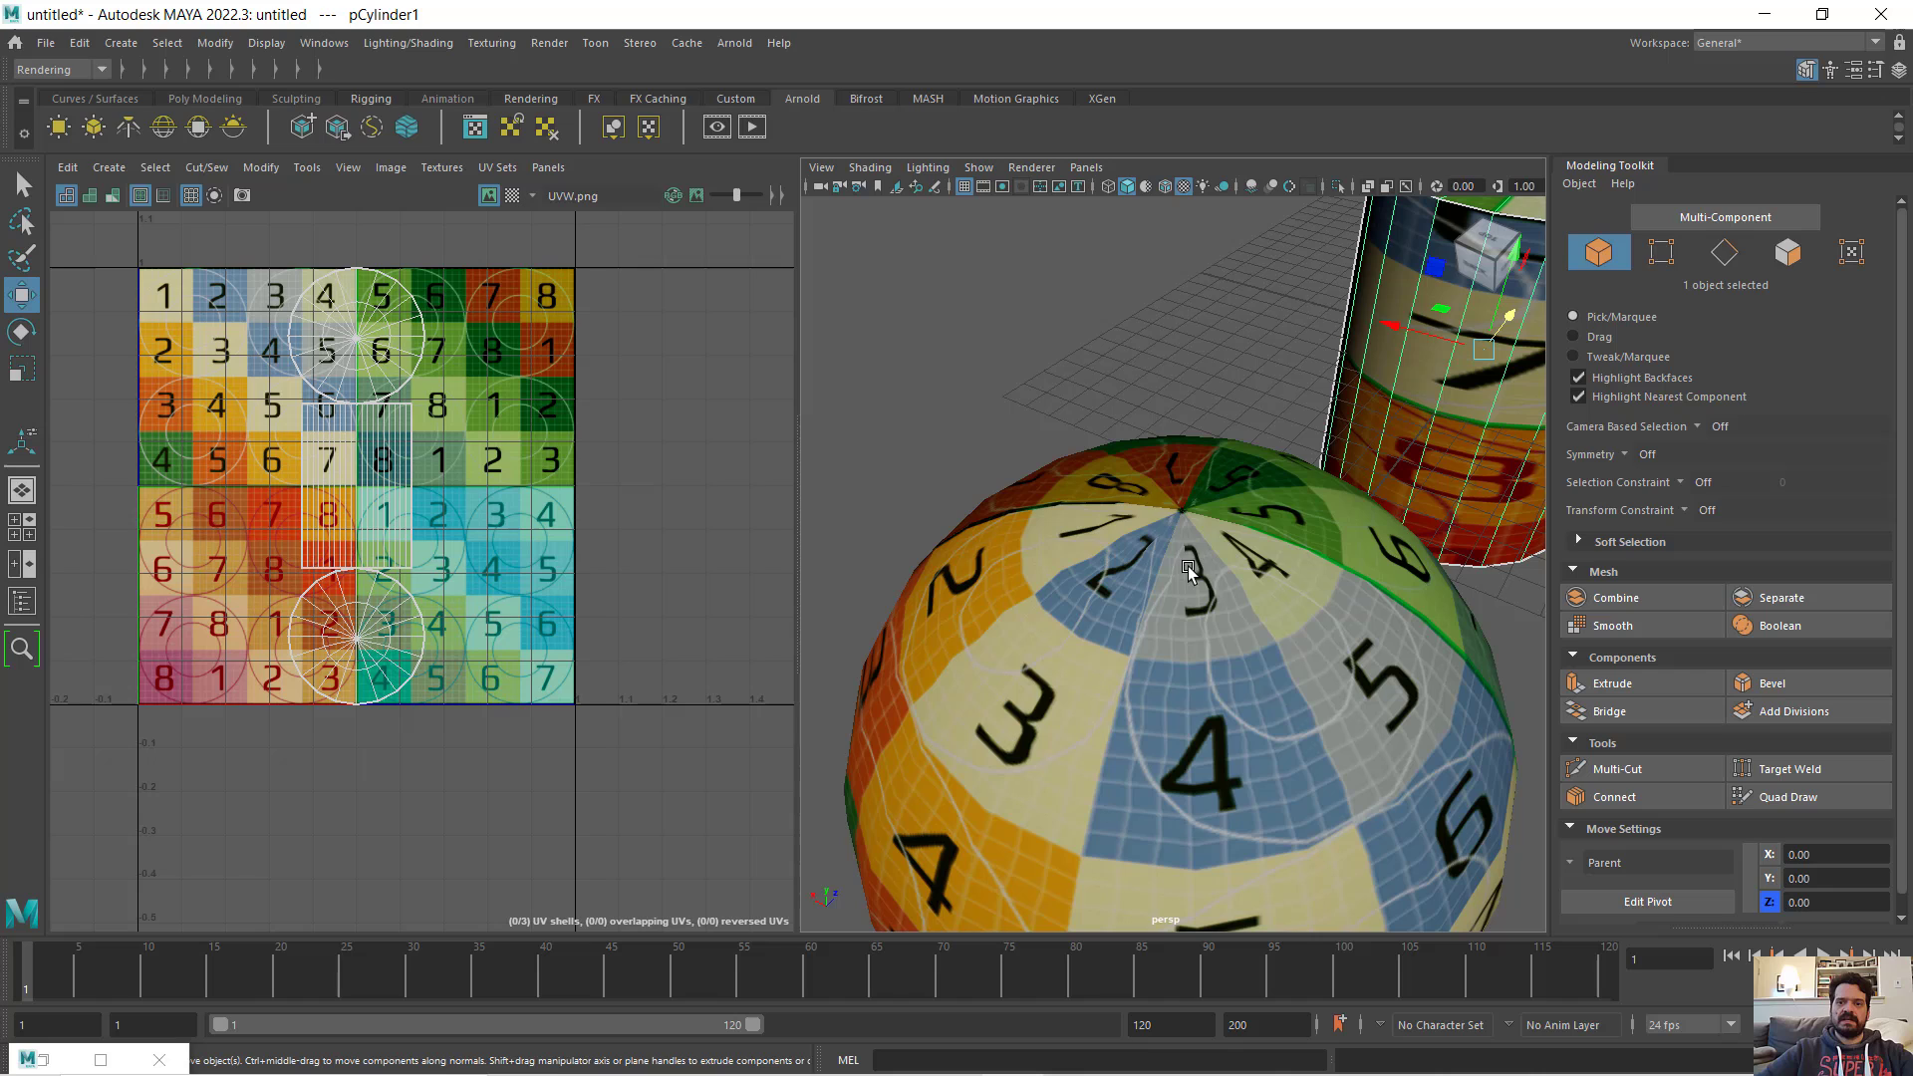
pyautogui.click(1157, 525)
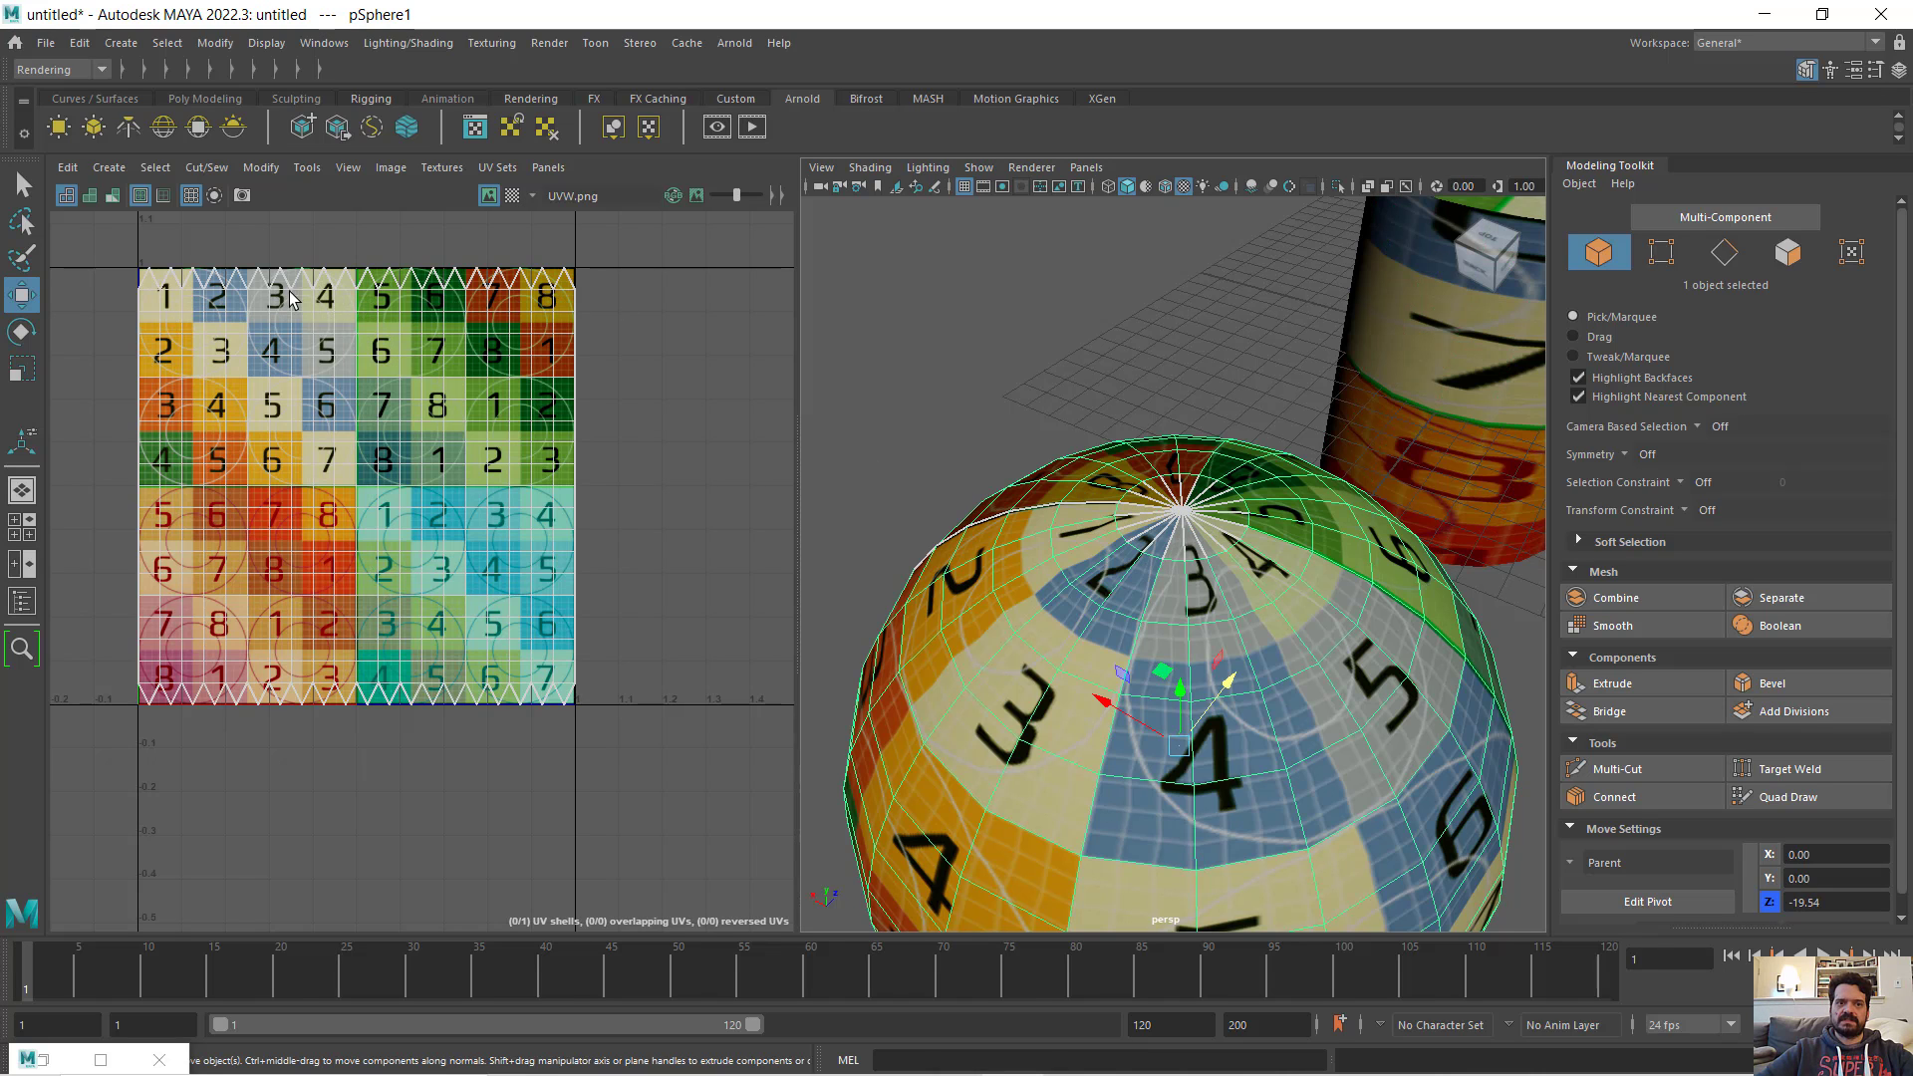
pyautogui.keyDown('alt'); pyautogui.moveTo(1435, 588); pyautogui.dragTo(1160, 561); pyautogui.keyUp('alt')
pyautogui.scroll(-5, 1213, 569)
# - Select the cylinder's top cap, side and bottom cap one at a time as UV shells in the UV Editor
pyautogui.click(1171, 570)
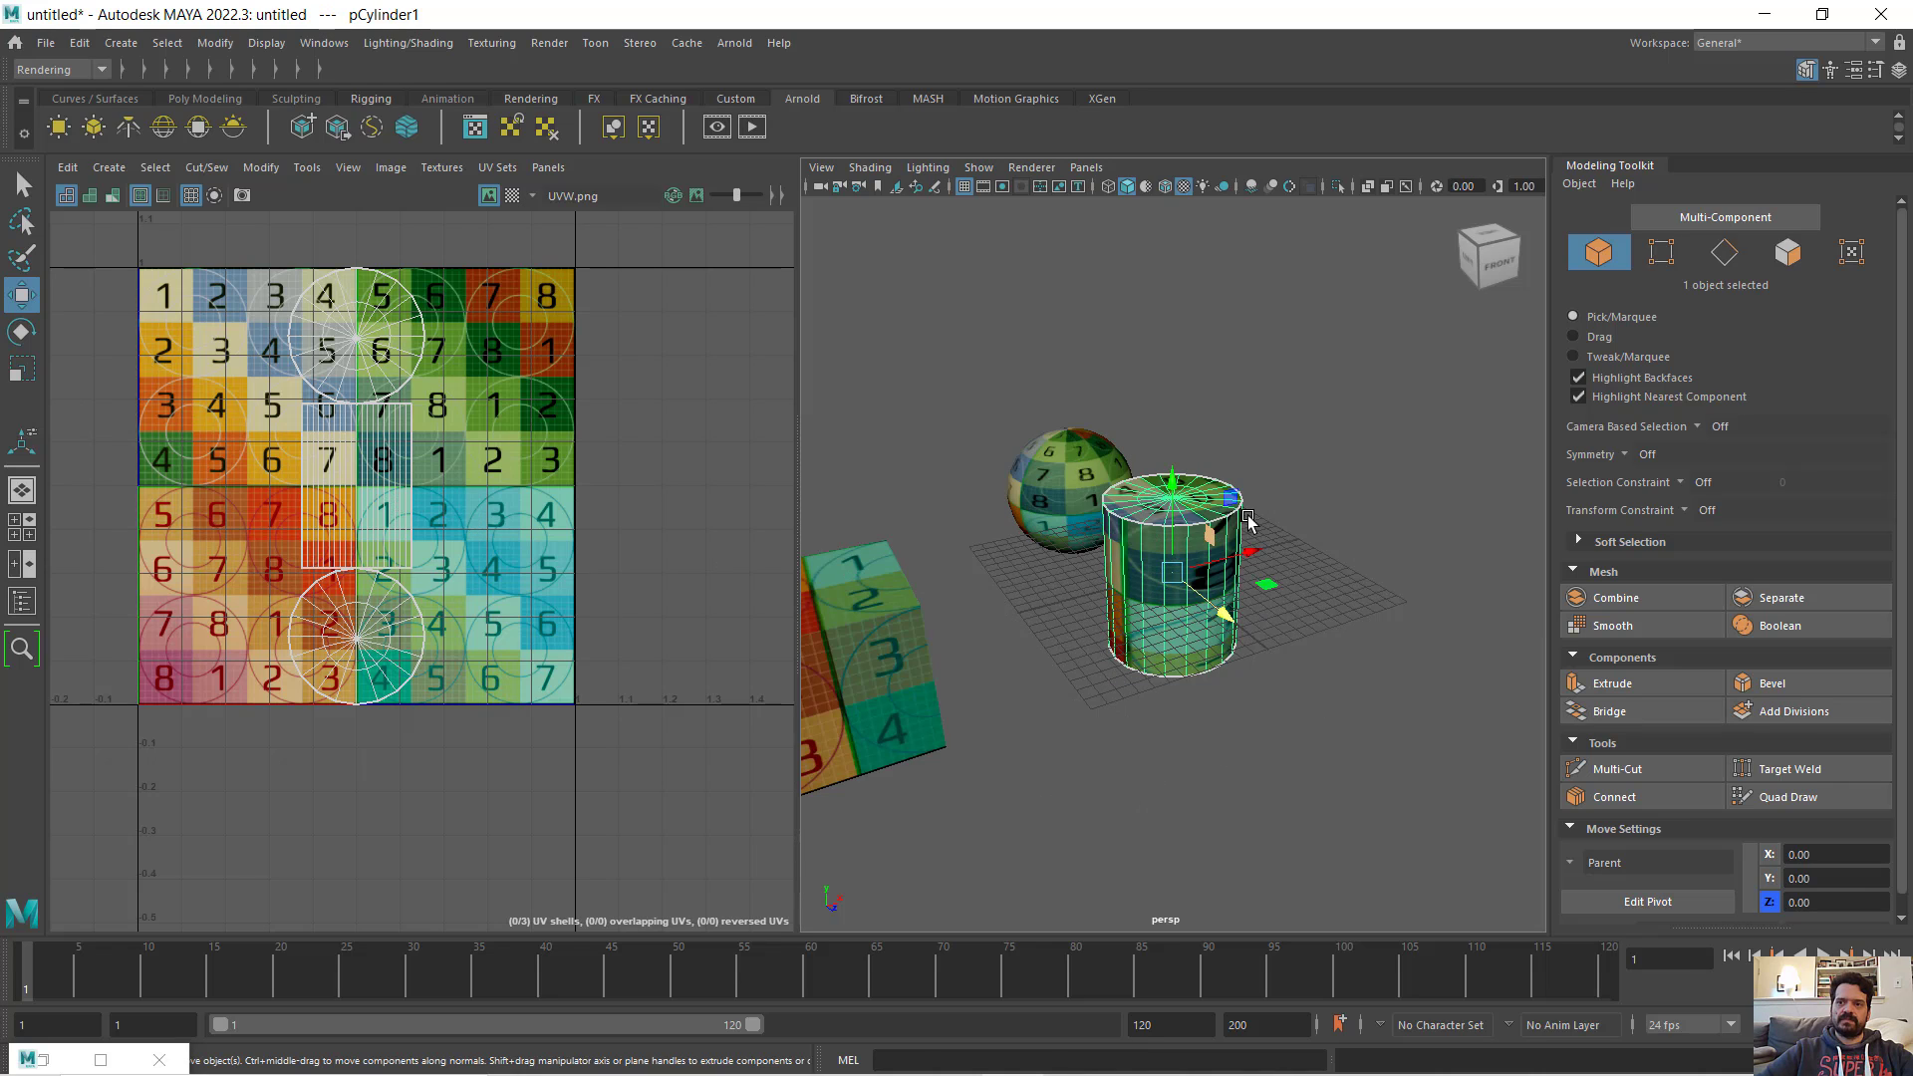
pyautogui.rightClick(360, 458)
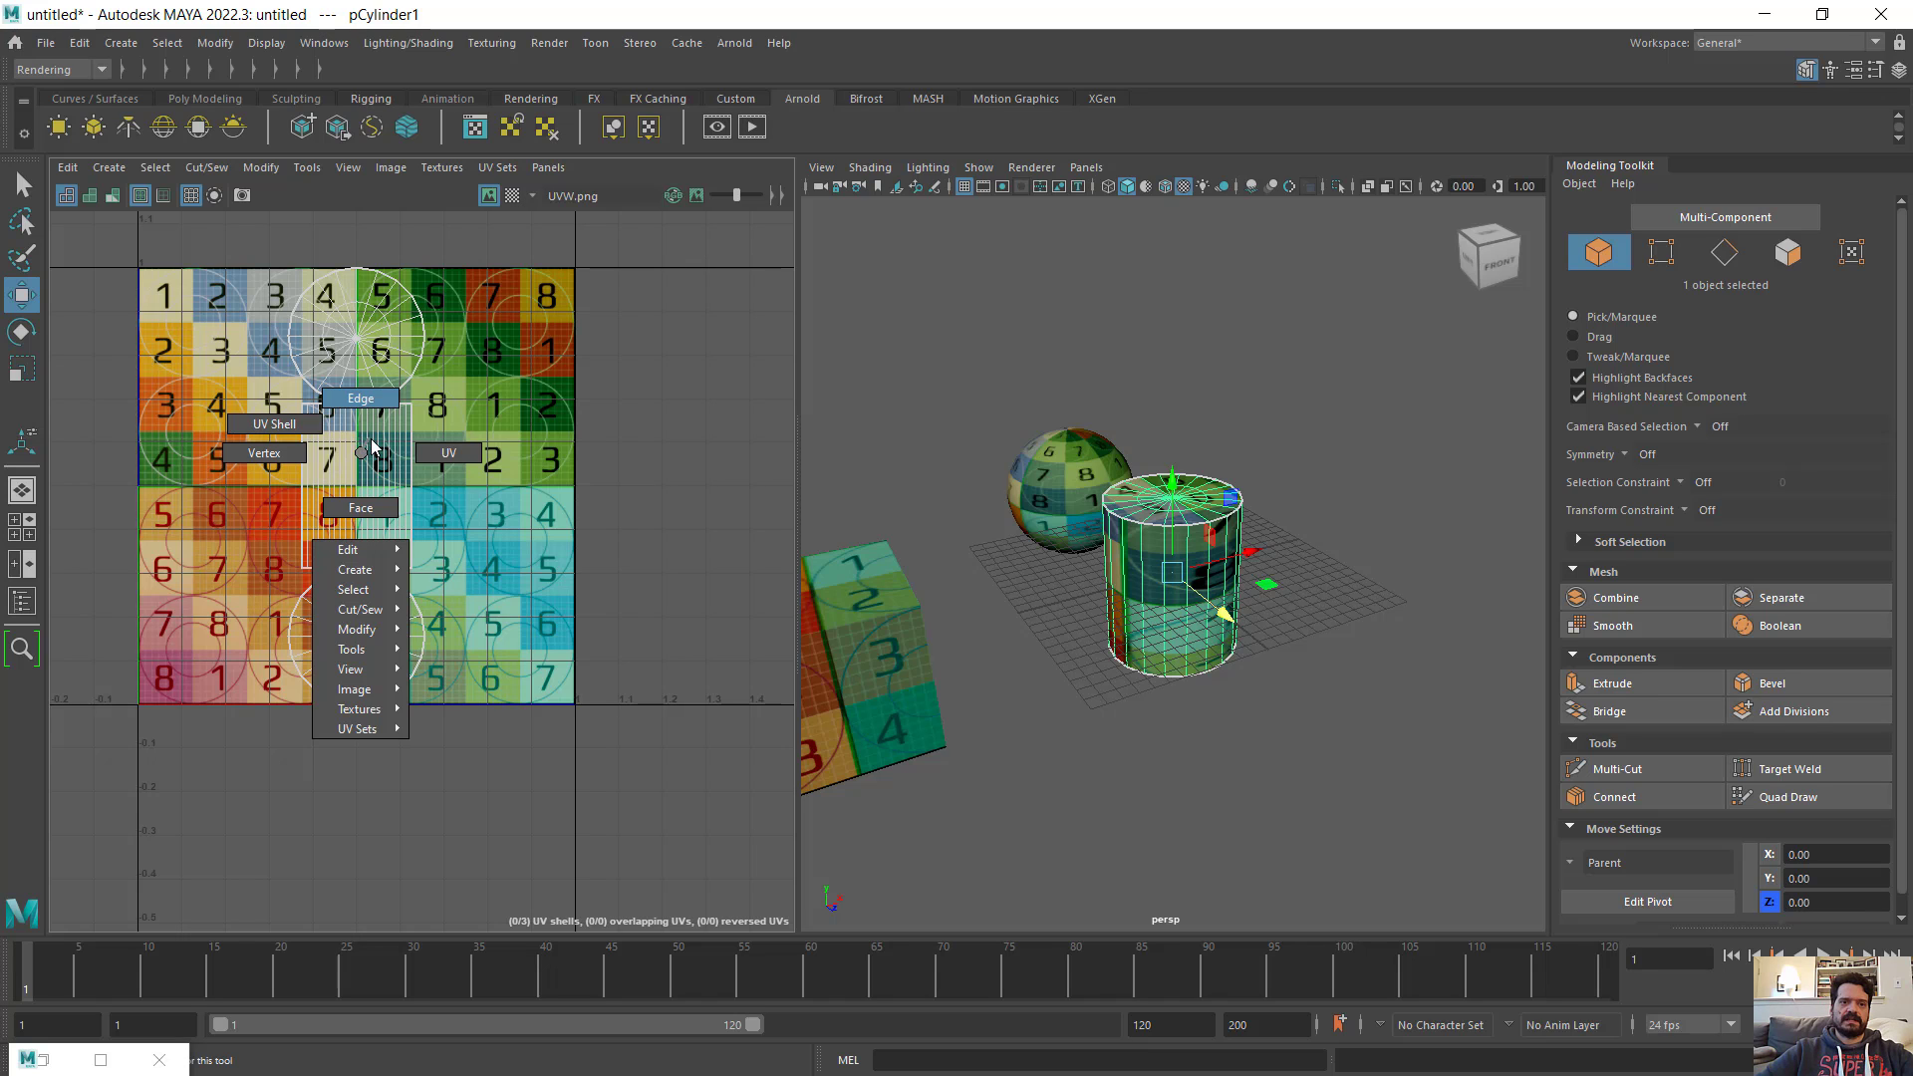
pyautogui.click(305, 430)
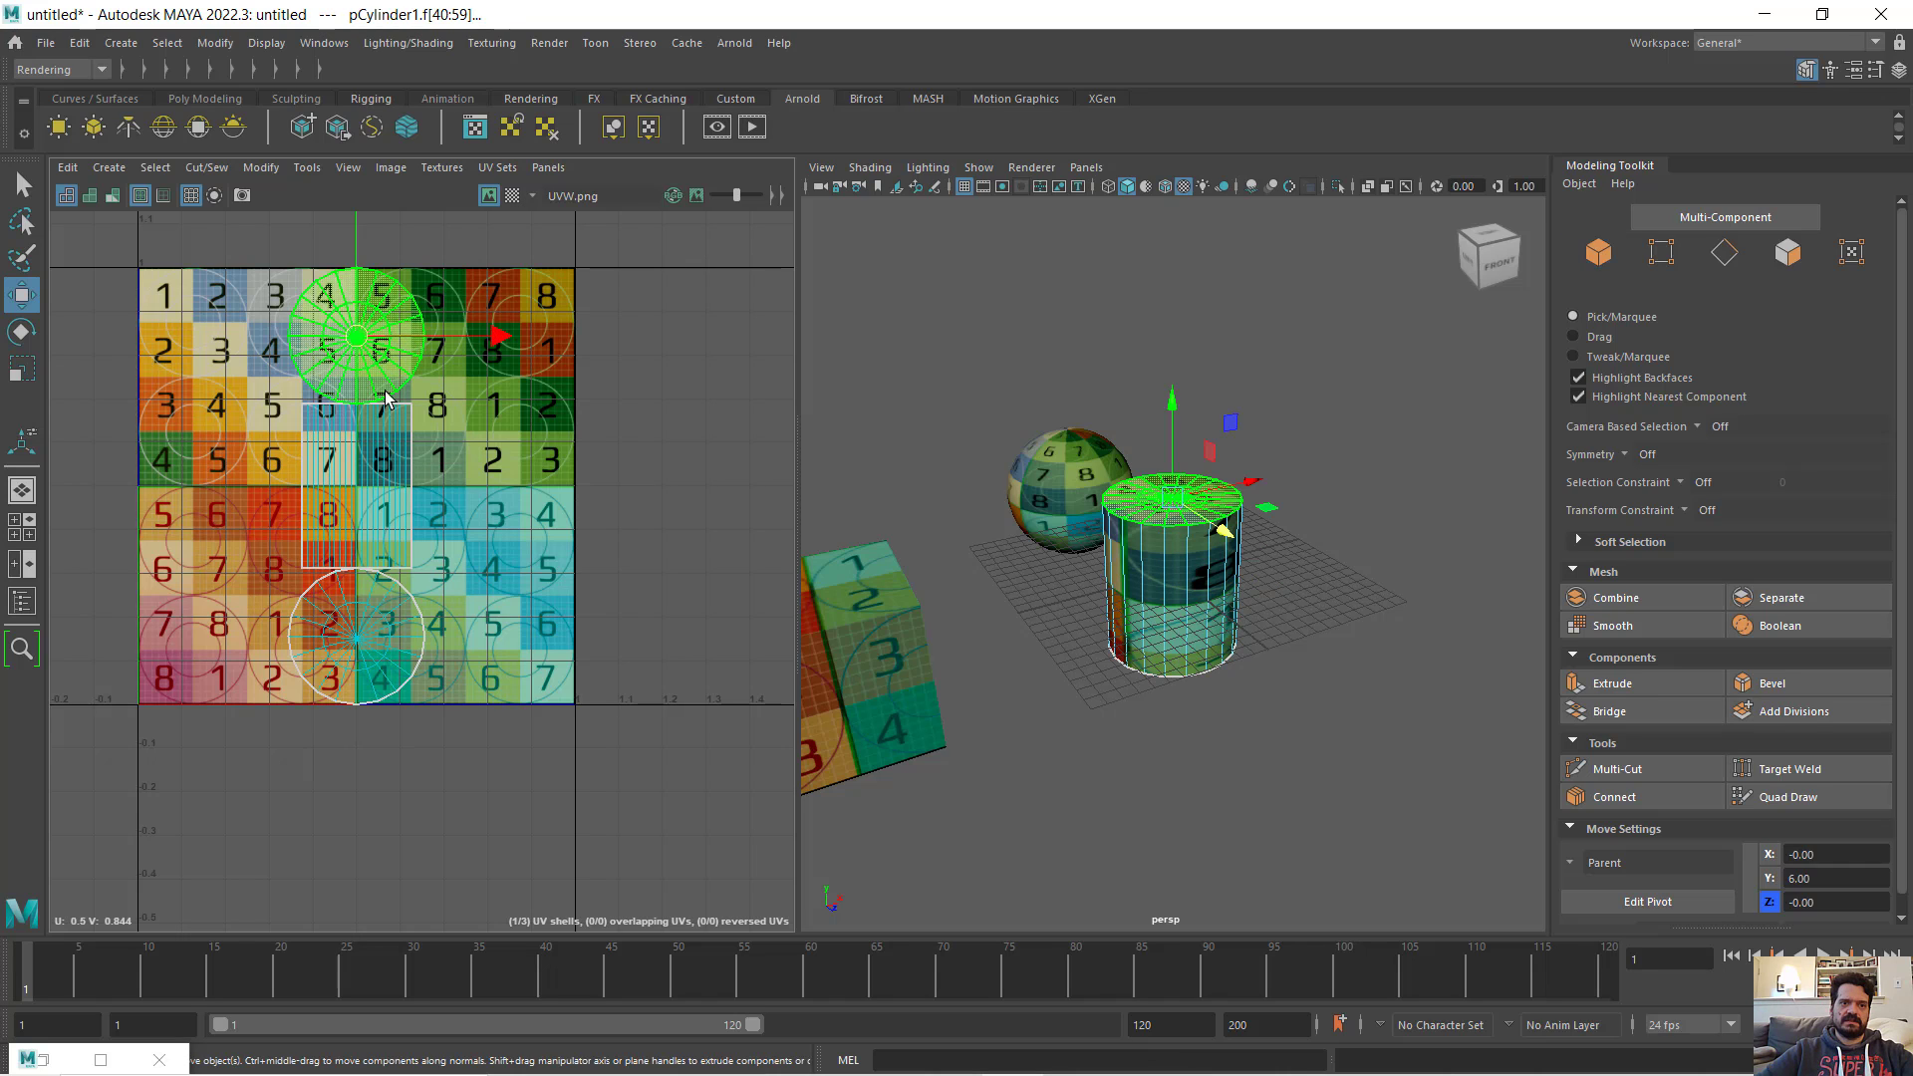
pyautogui.click(368, 642)
pyautogui.click(367, 642)
pyautogui.click(387, 530)
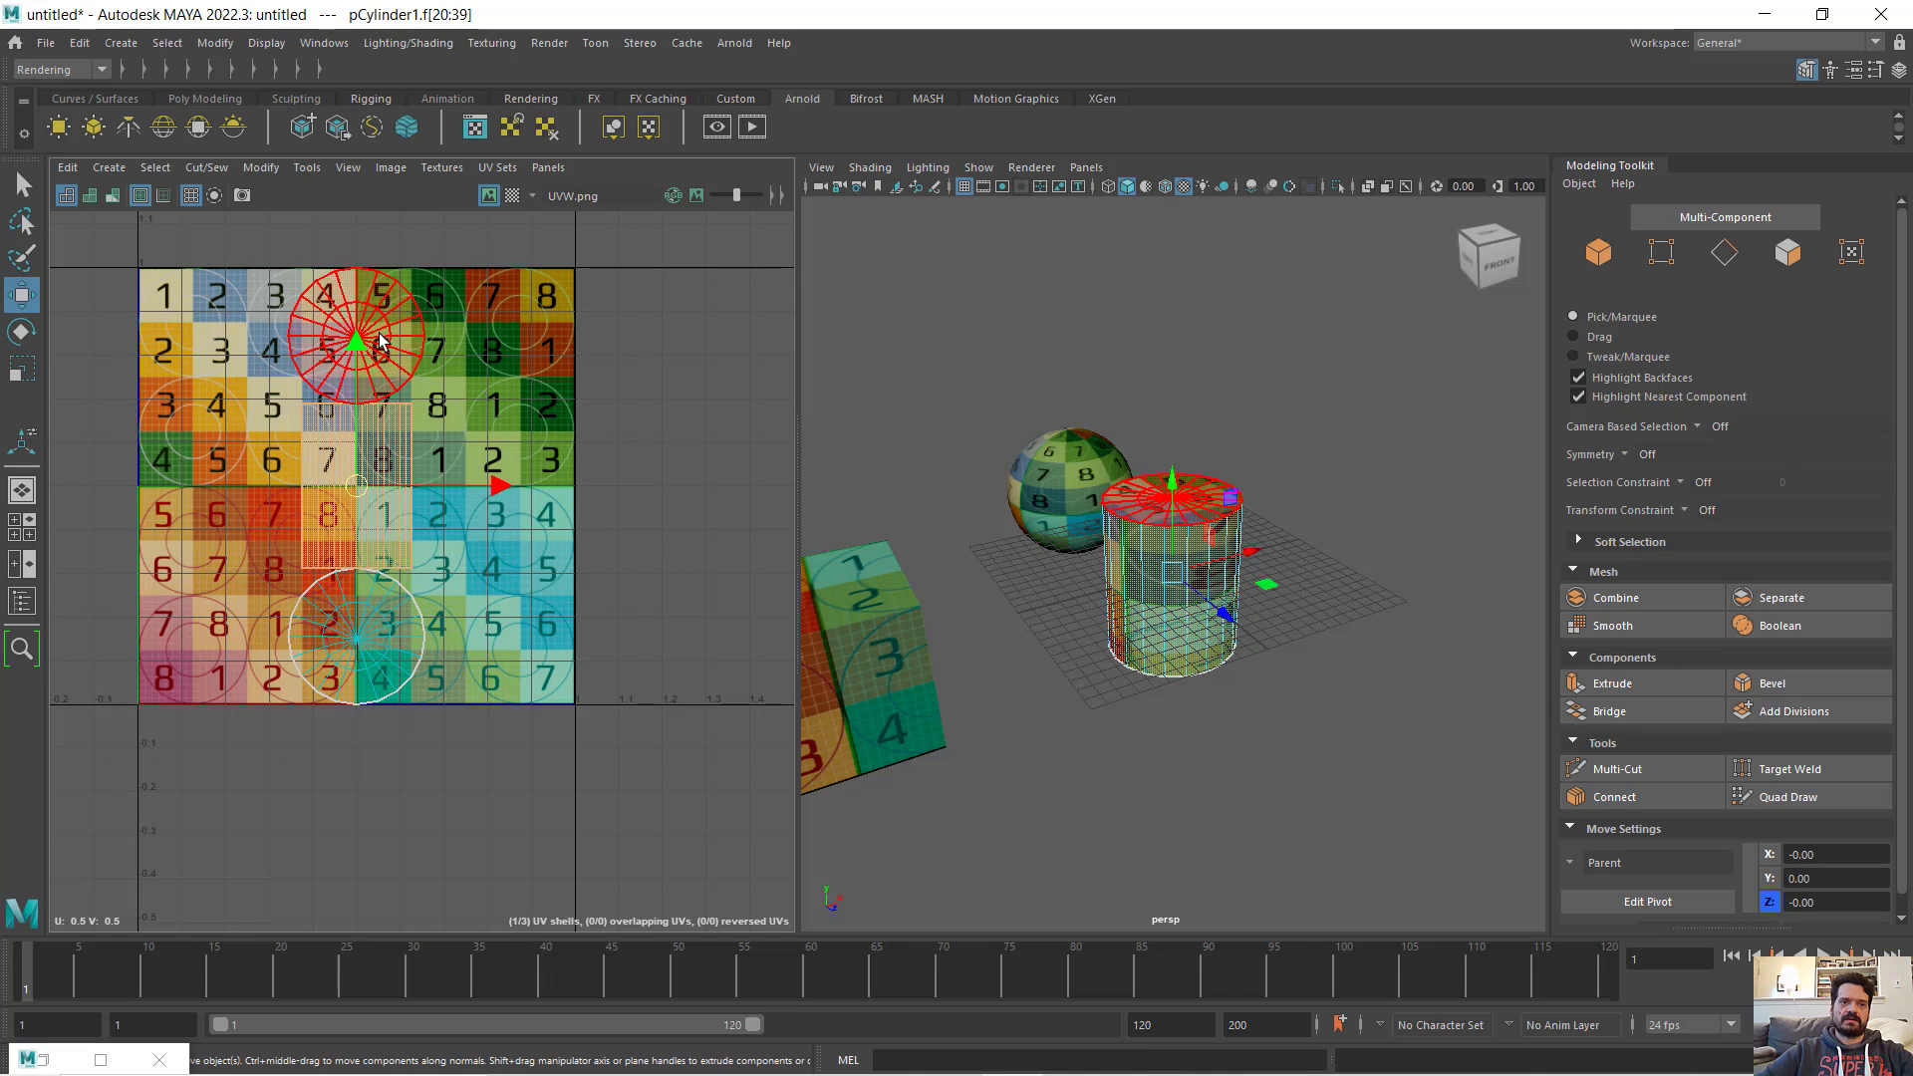
pyautogui.click(377, 347)
pyautogui.click(349, 535)
pyautogui.click(360, 628)
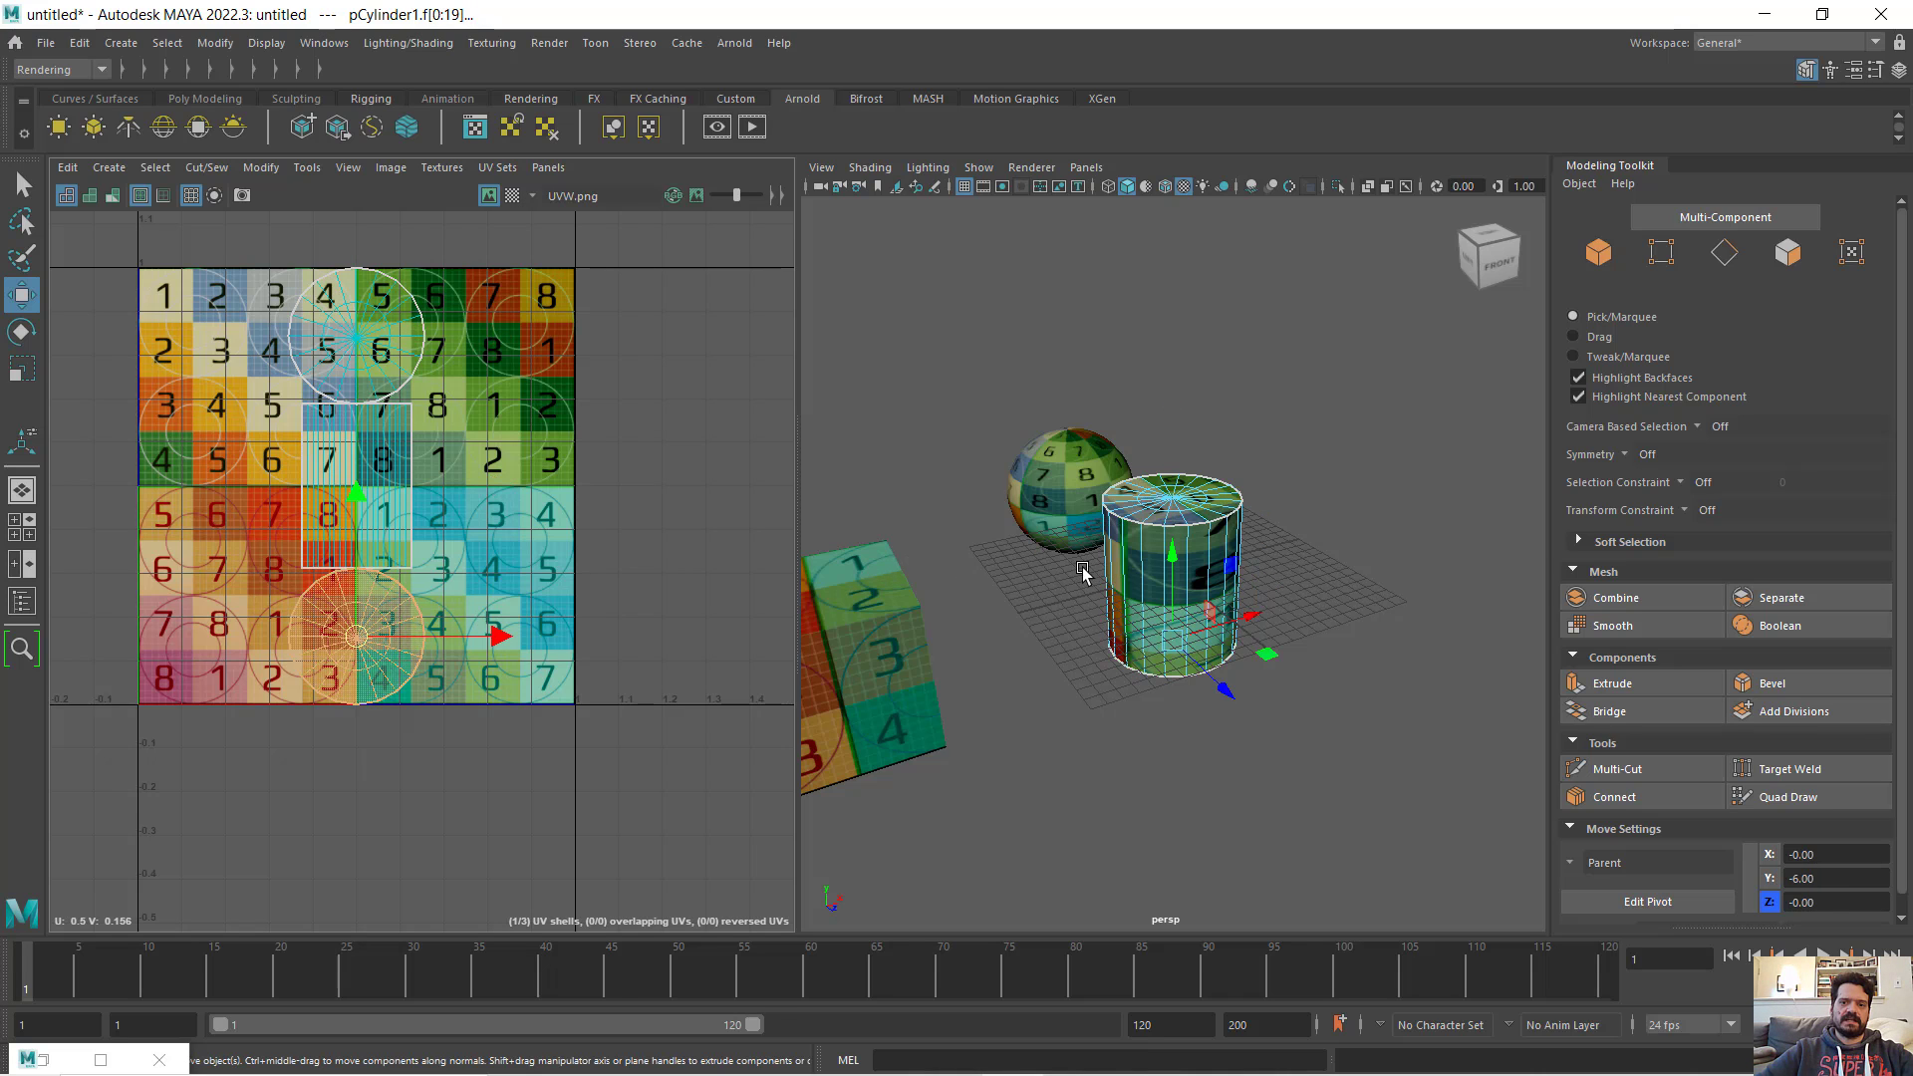
# - Select the cylinder's top cap UV shell and slide it across the texture, ending near the upper-right corner at about U 0.83, V 0.81
pyautogui.press('f')
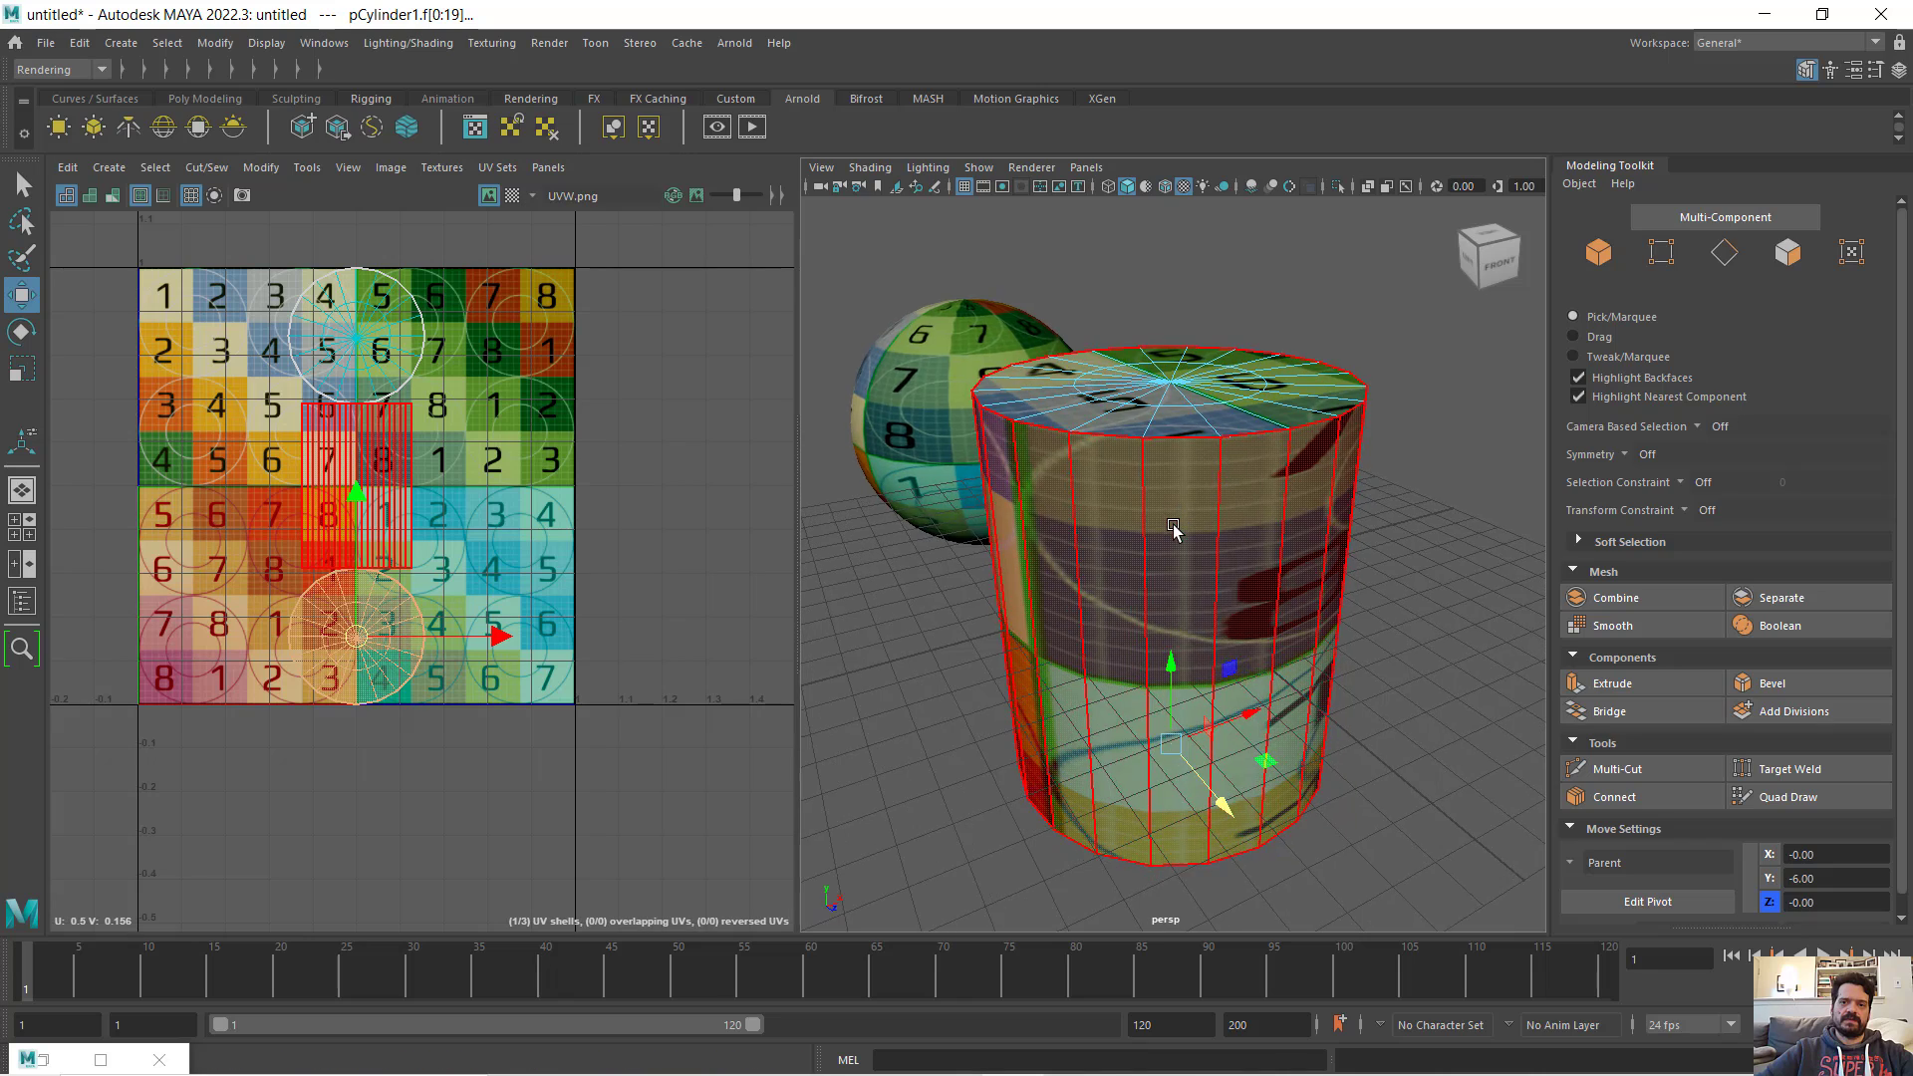
pyautogui.keyDown('alt'); pyautogui.moveTo(1180, 546); pyautogui.dragTo(1089, 585); pyautogui.keyUp('alt')
pyautogui.click(359, 346)
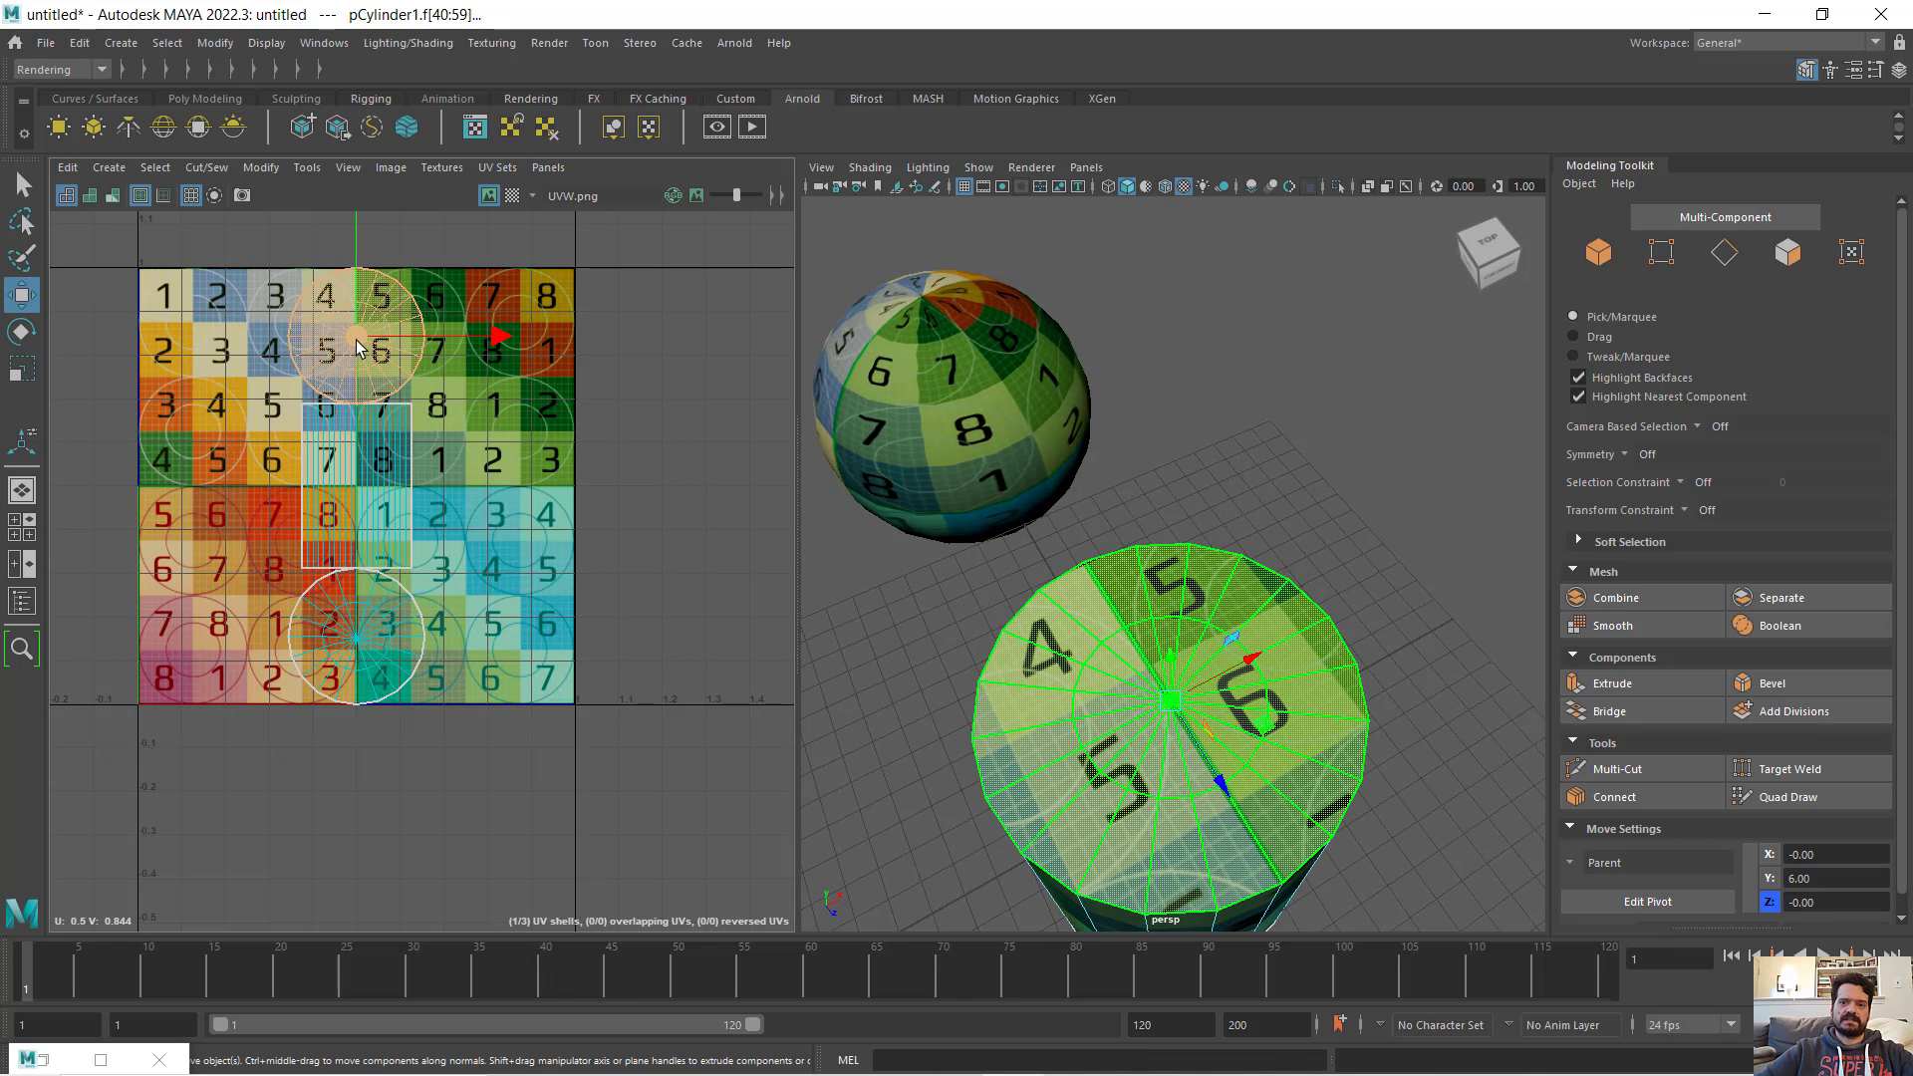
pyautogui.moveTo(435, 348); pyautogui.dragTo(299, 339)
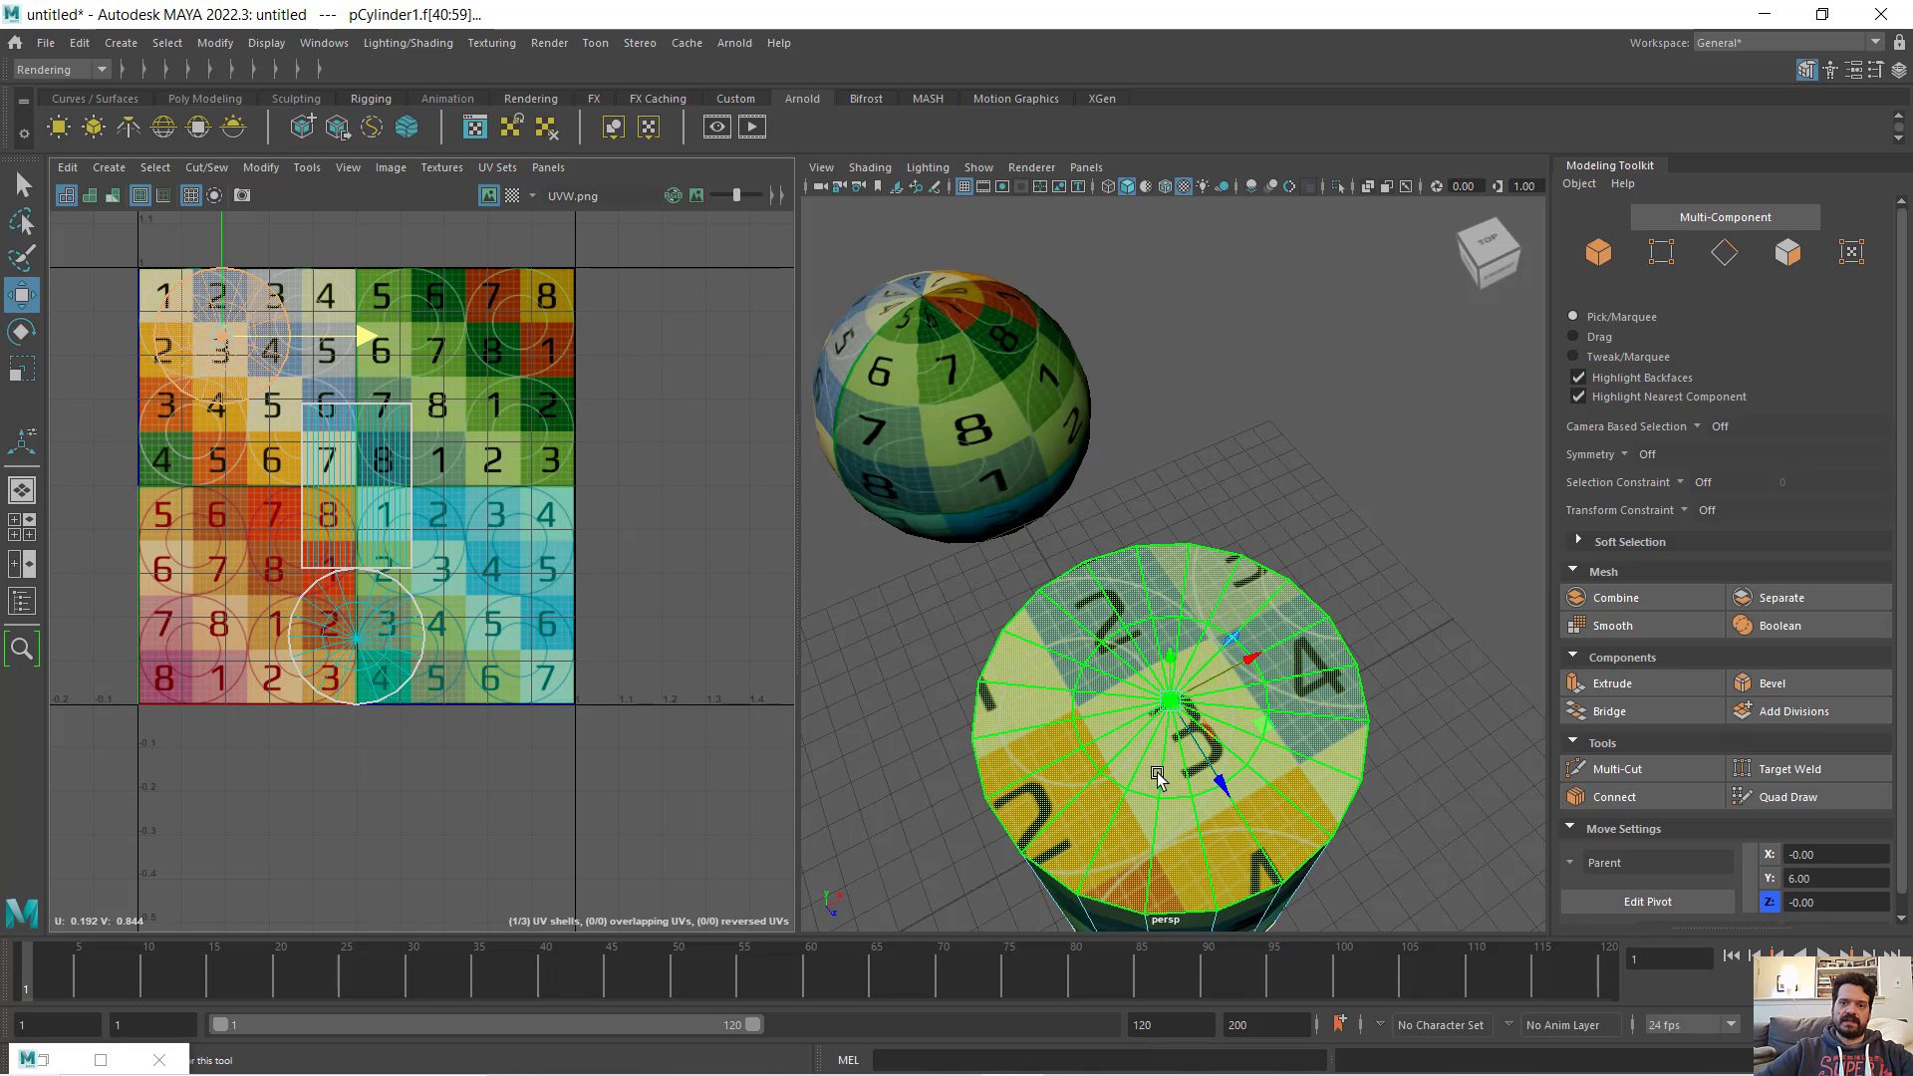
pyautogui.moveTo(333, 349); pyautogui.dragTo(609, 366)
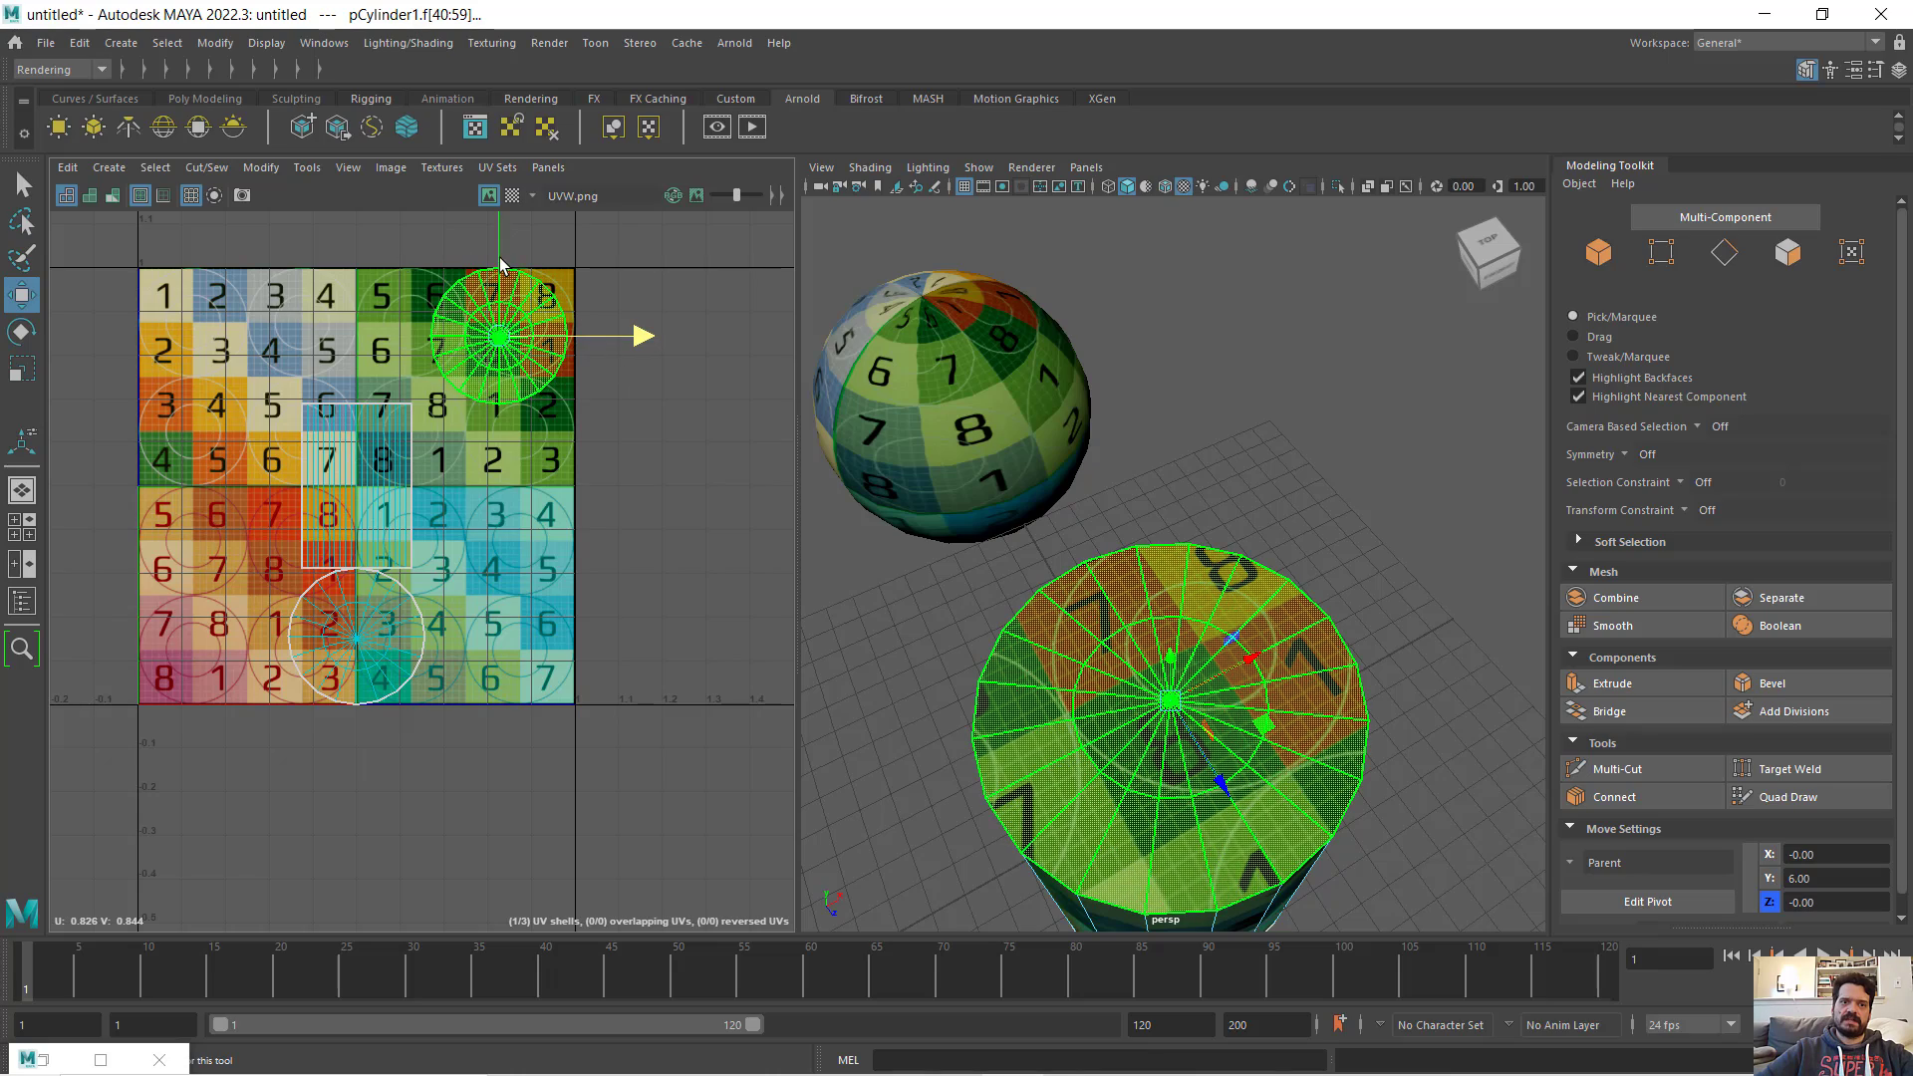
pyautogui.moveTo(498, 274)
pyautogui.mouseDown()
pyautogui.moveTo(496, 556)
pyautogui.moveTo(464, 275)
pyautogui.mouseUp()
# - Select the cylinder's side UV shell and scale it horizontally to span the full width of the UV tile
pyautogui.keyDown('alt'); pyautogui.moveTo(1143, 665); pyautogui.dragTo(1052, 612); pyautogui.keyUp('alt')
pyautogui.scroll(-4, 1115, 590)
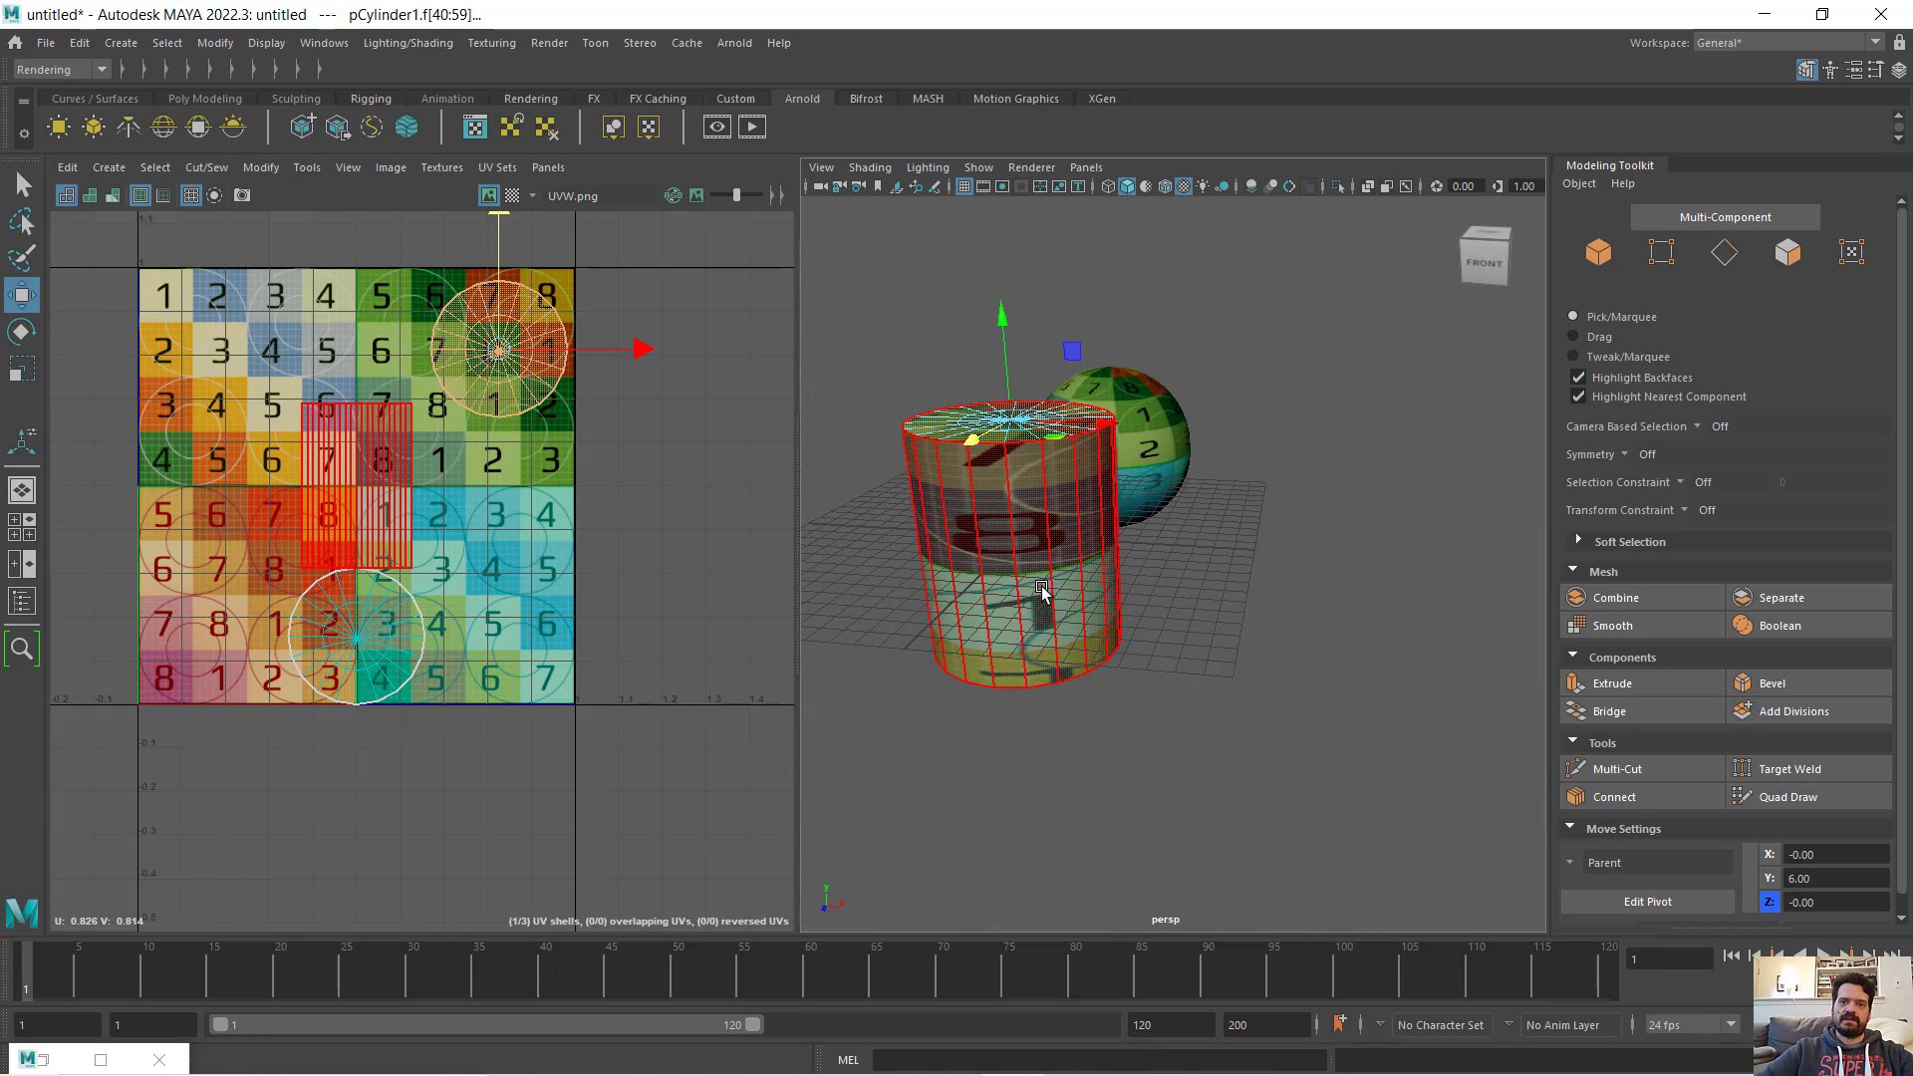
pyautogui.click(361, 517)
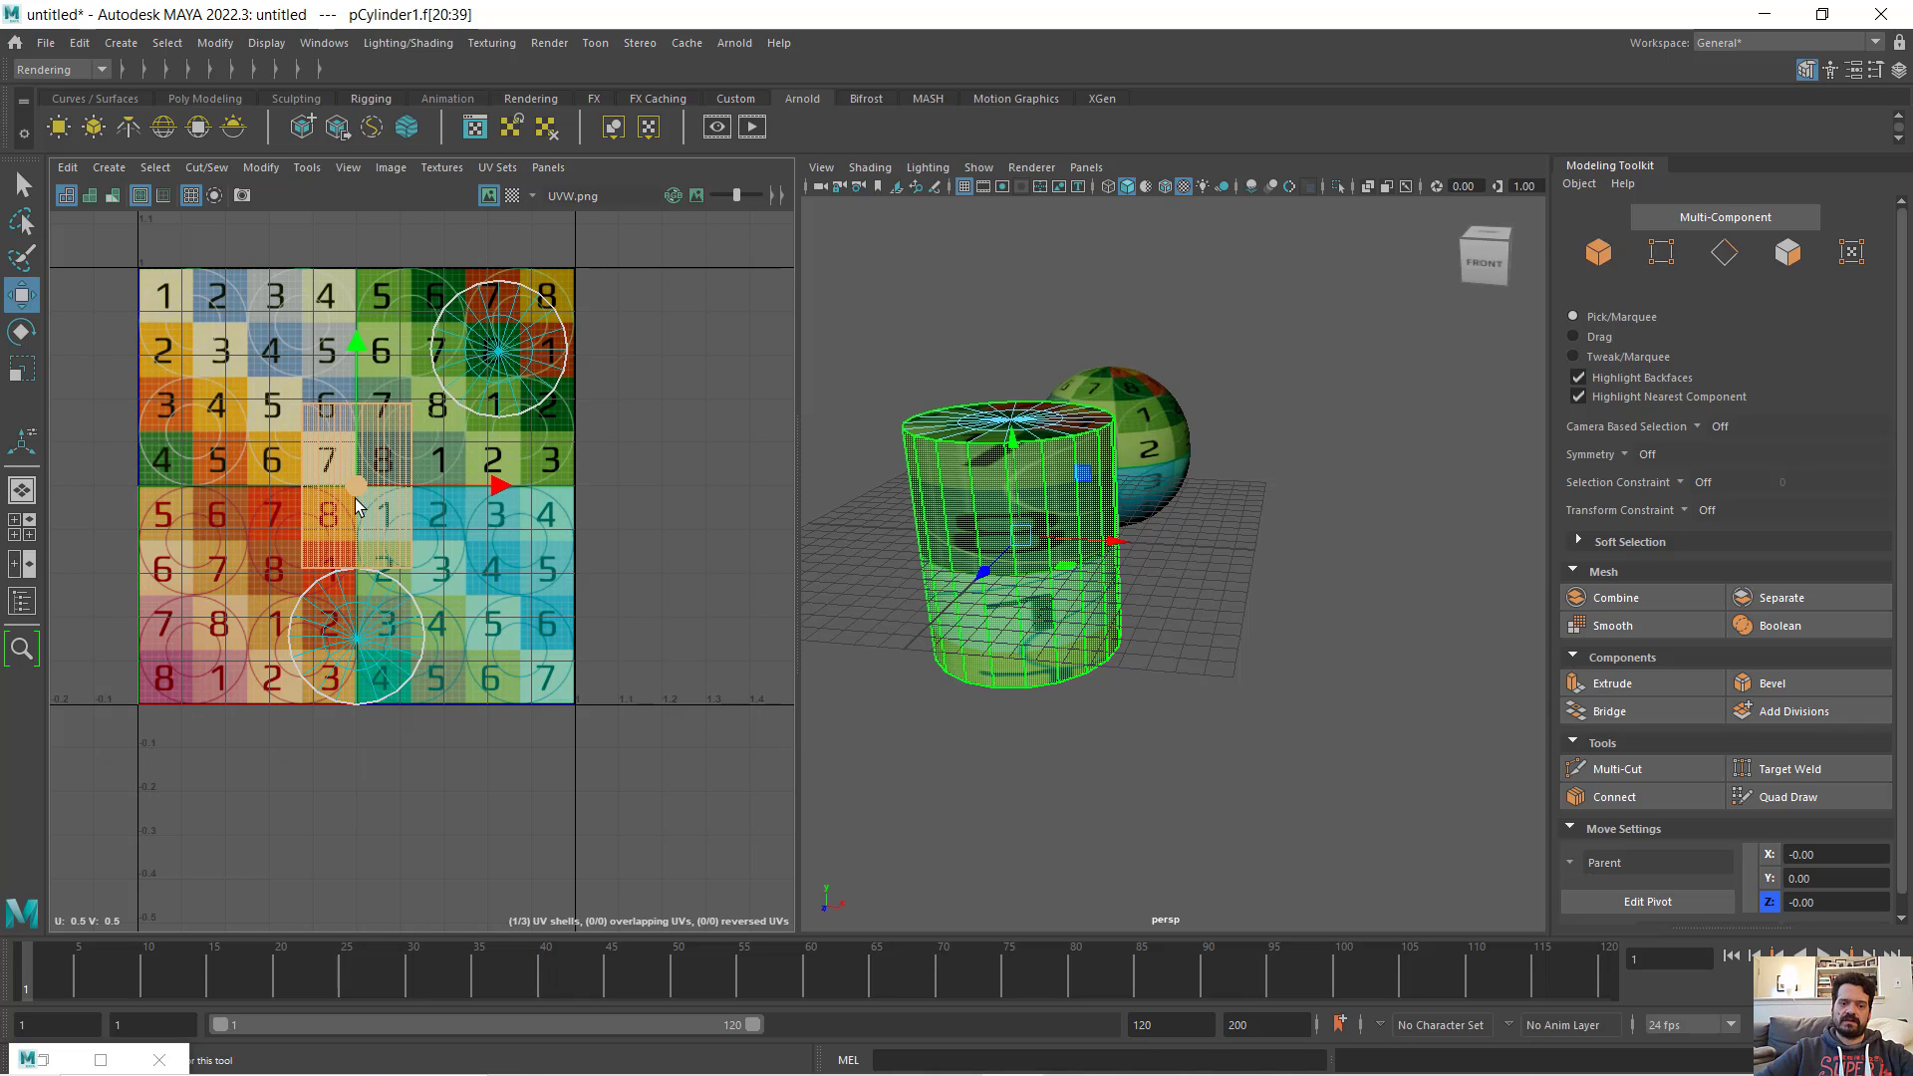
pyautogui.press('r')
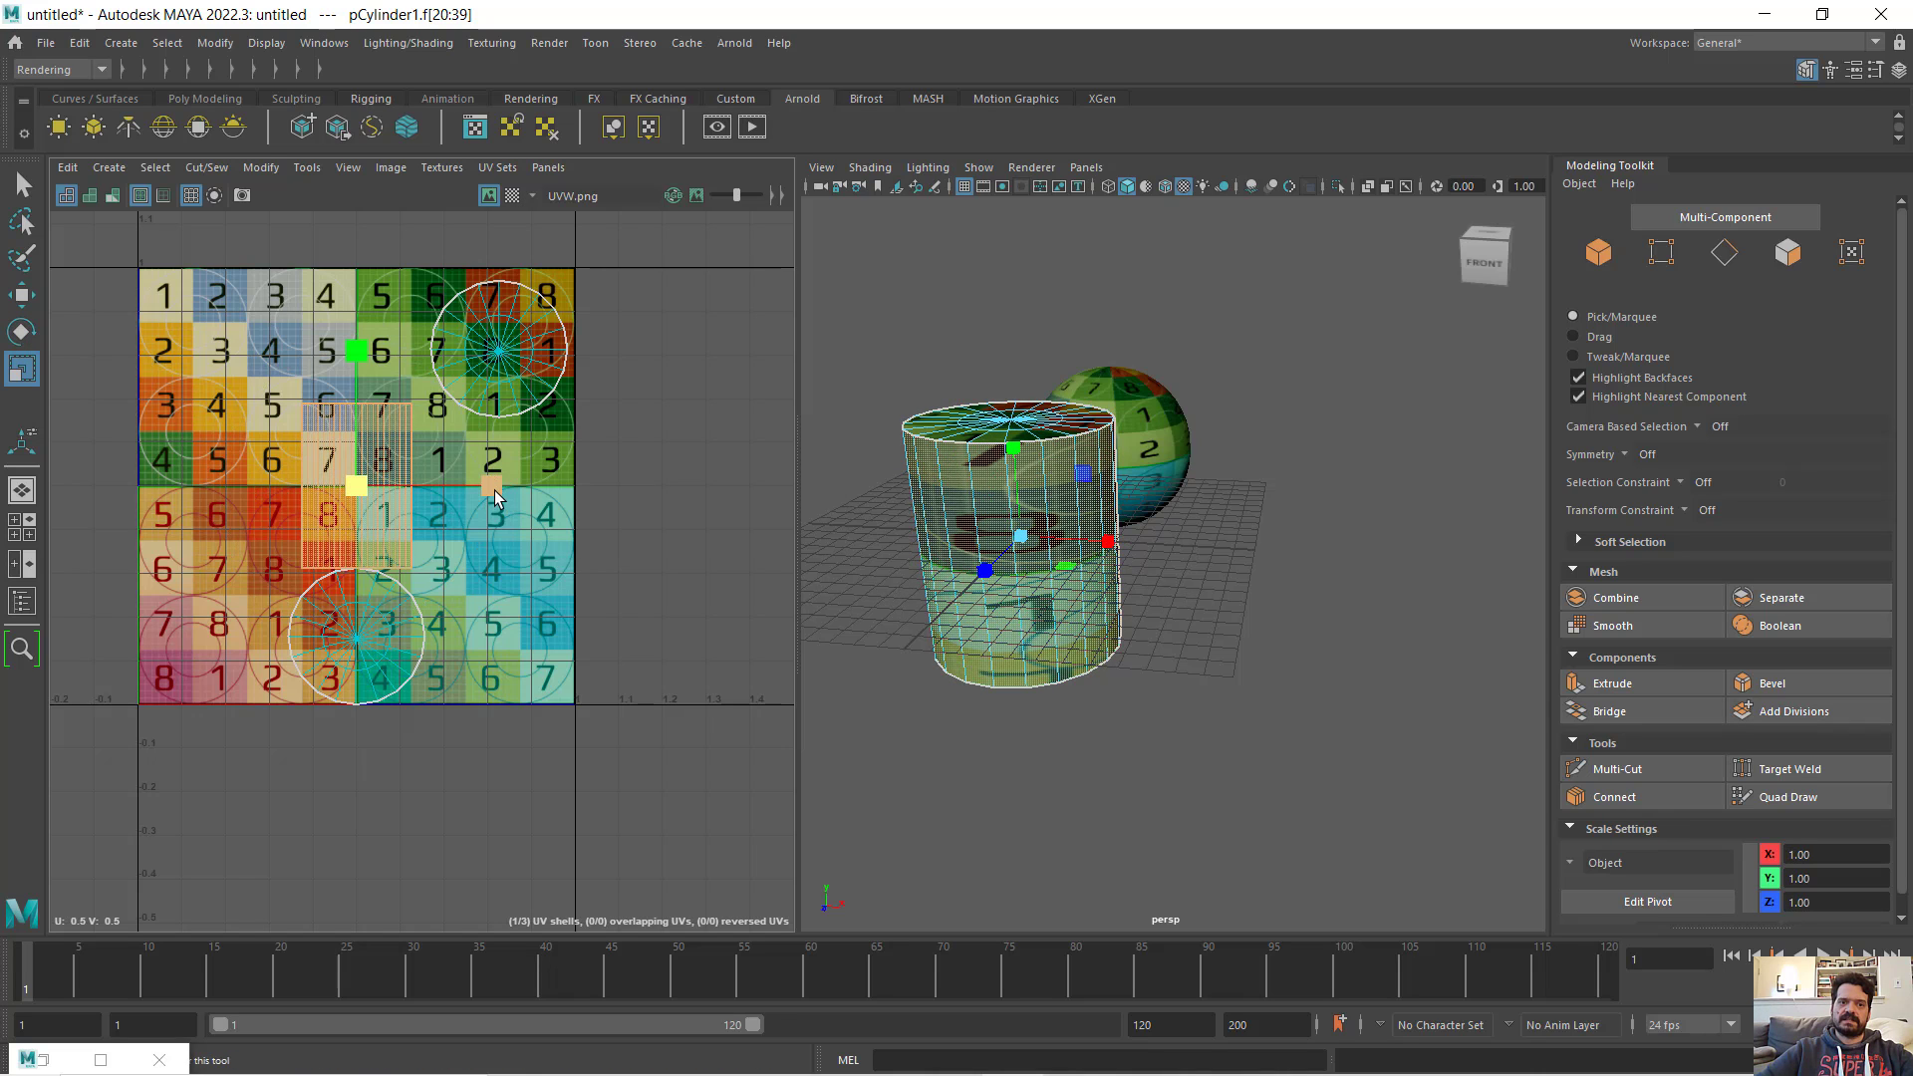
pyautogui.moveTo(494, 488); pyautogui.dragTo(893, 524)
# - Move both cap shells over the side shell, the bottom cap to about U 0.19, V 0.49 and the top cap to about U 0.80, V 0.48
pyautogui.click(497, 375)
pyautogui.press('w')
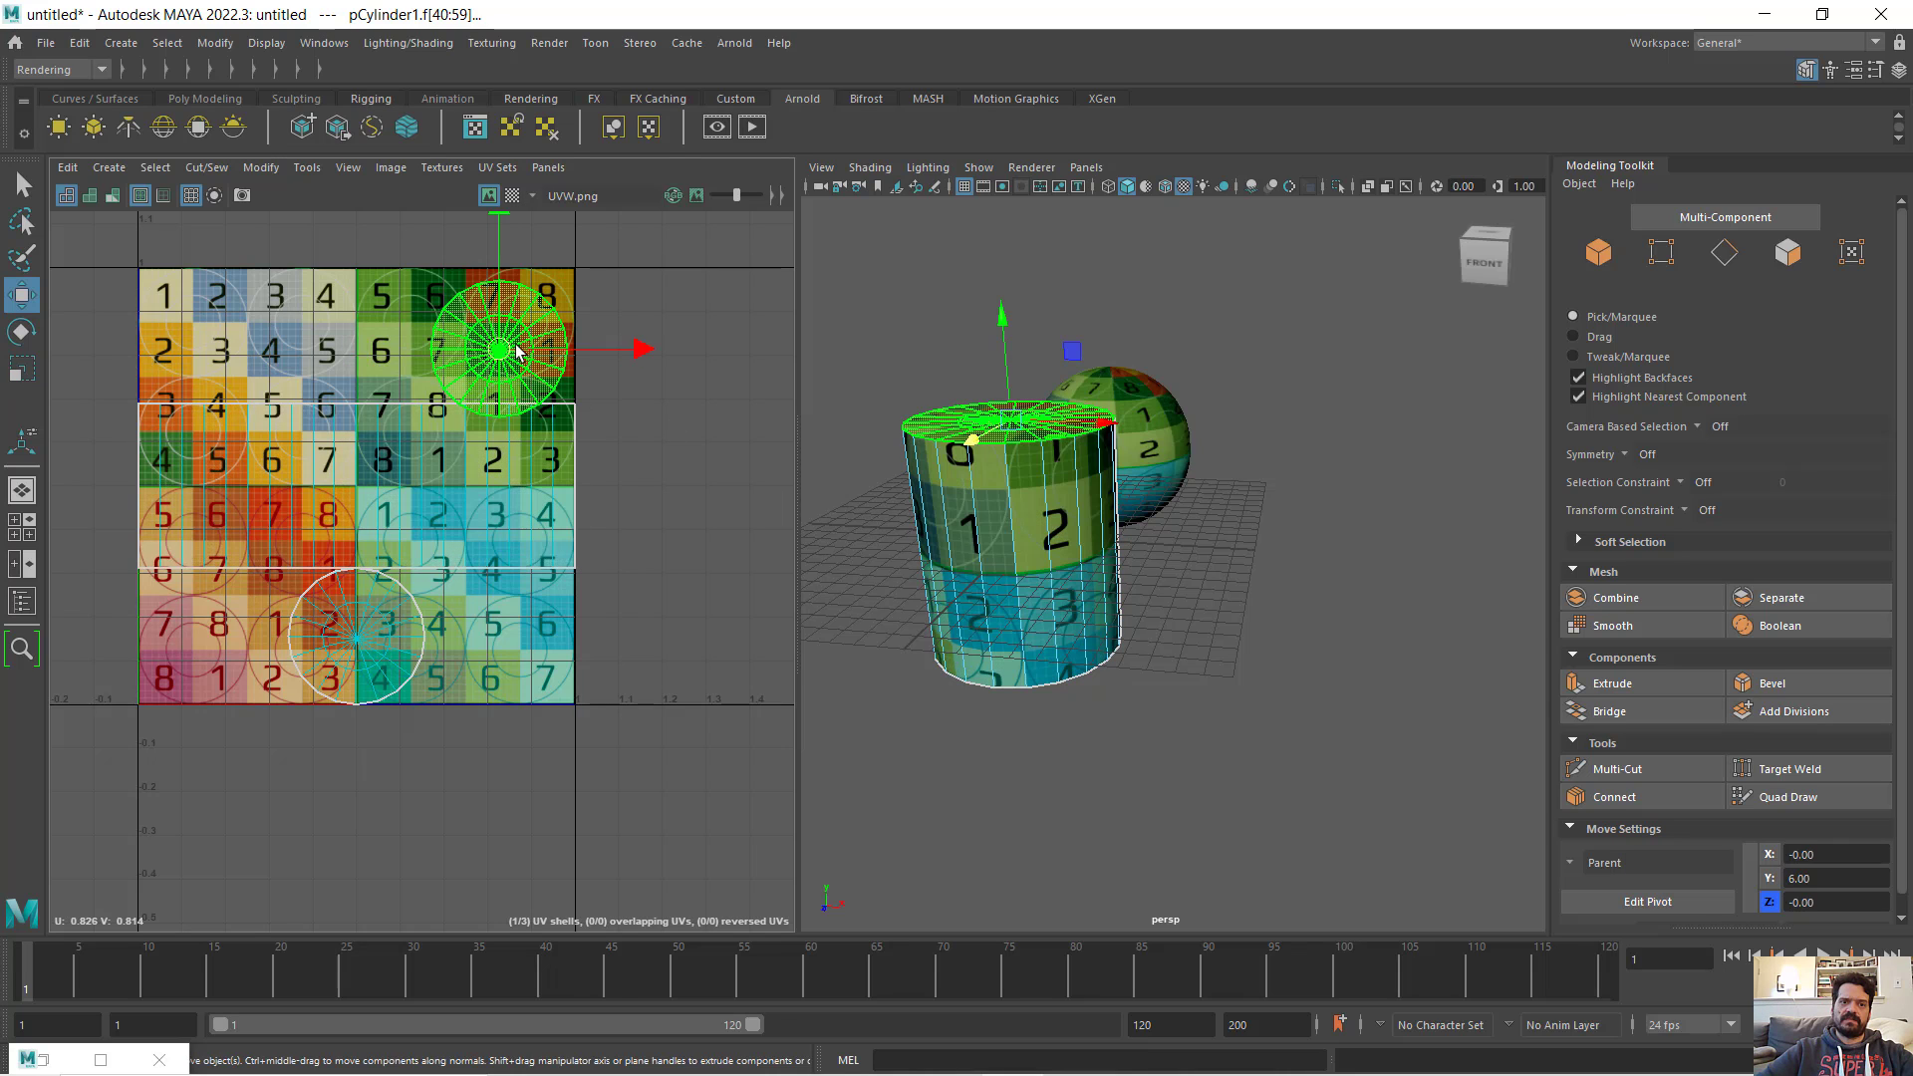
pyautogui.moveTo(500, 383); pyautogui.dragTo(362, 511)
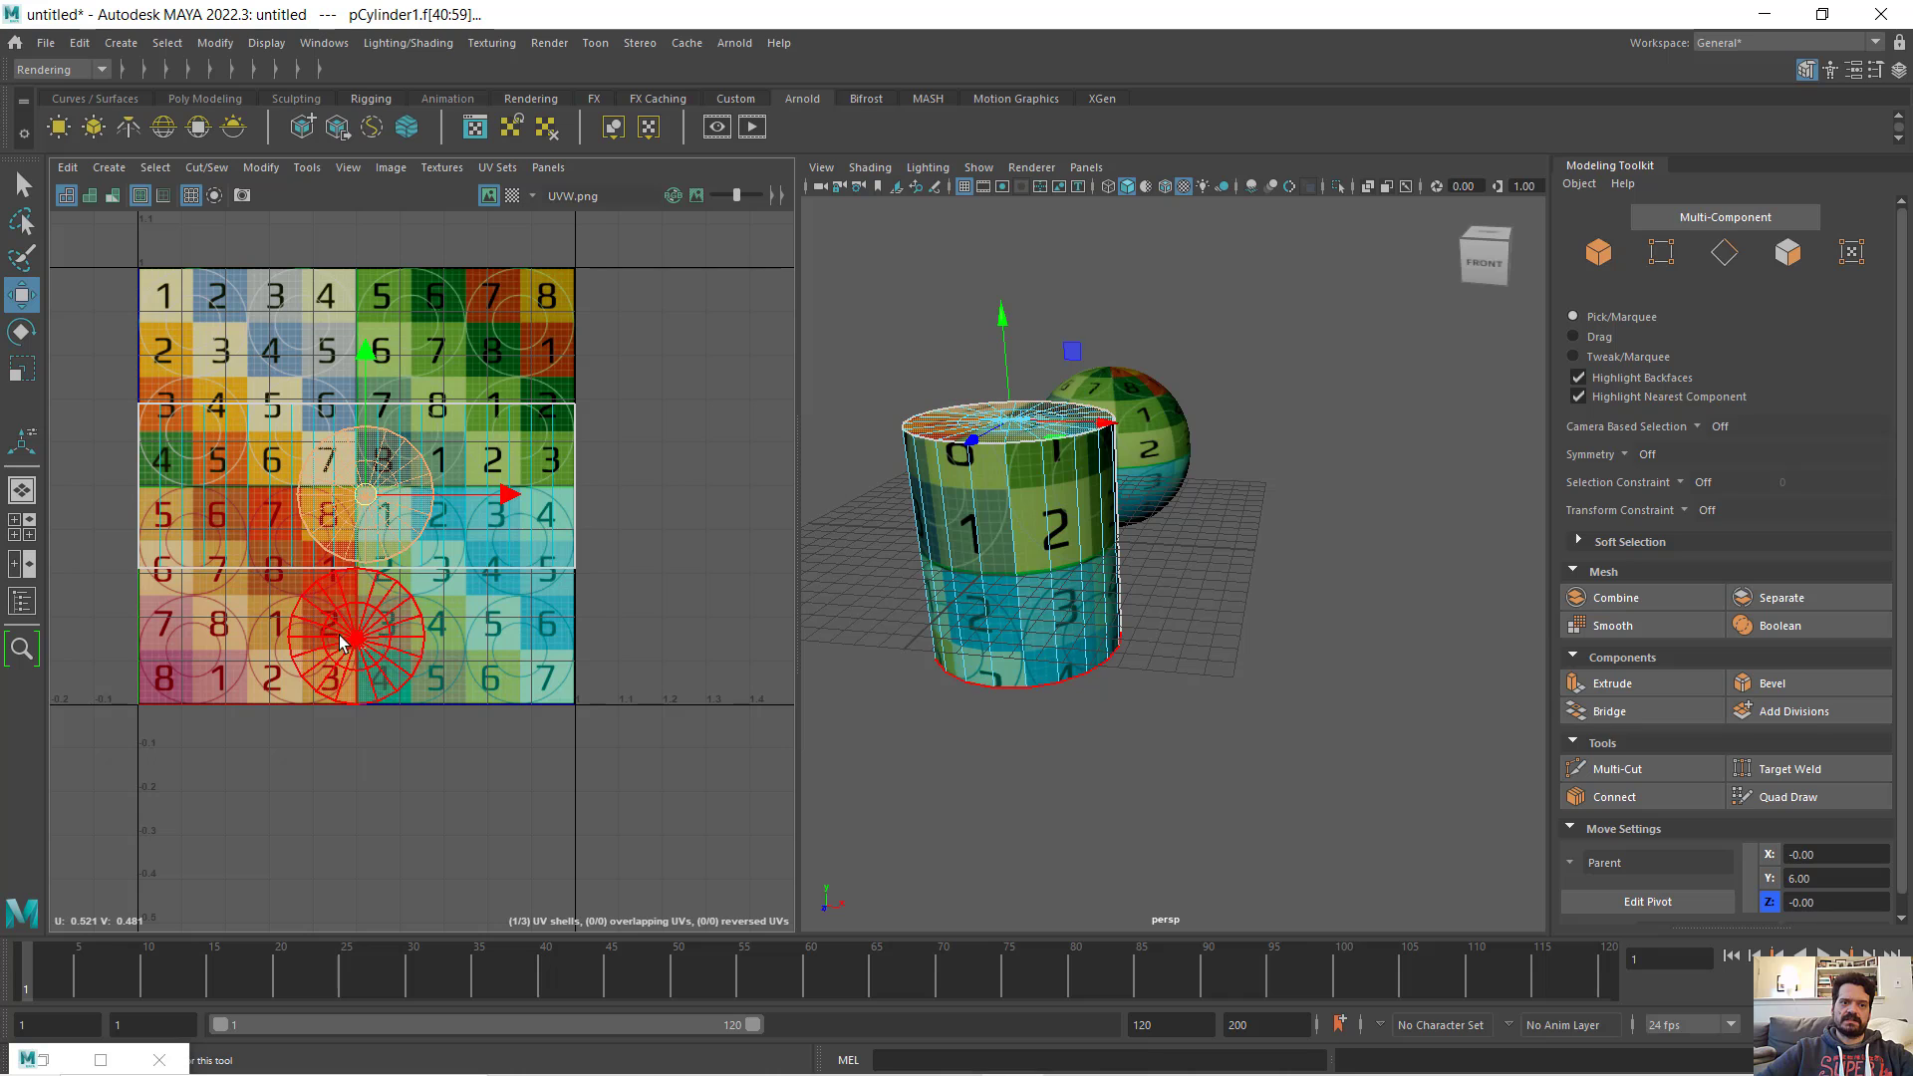
pyautogui.click(367, 645)
pyautogui.moveTo(325, 618); pyautogui.dragTo(191, 471)
pyautogui.click(368, 494)
pyautogui.moveTo(373, 498); pyautogui.dragTo(495, 495)
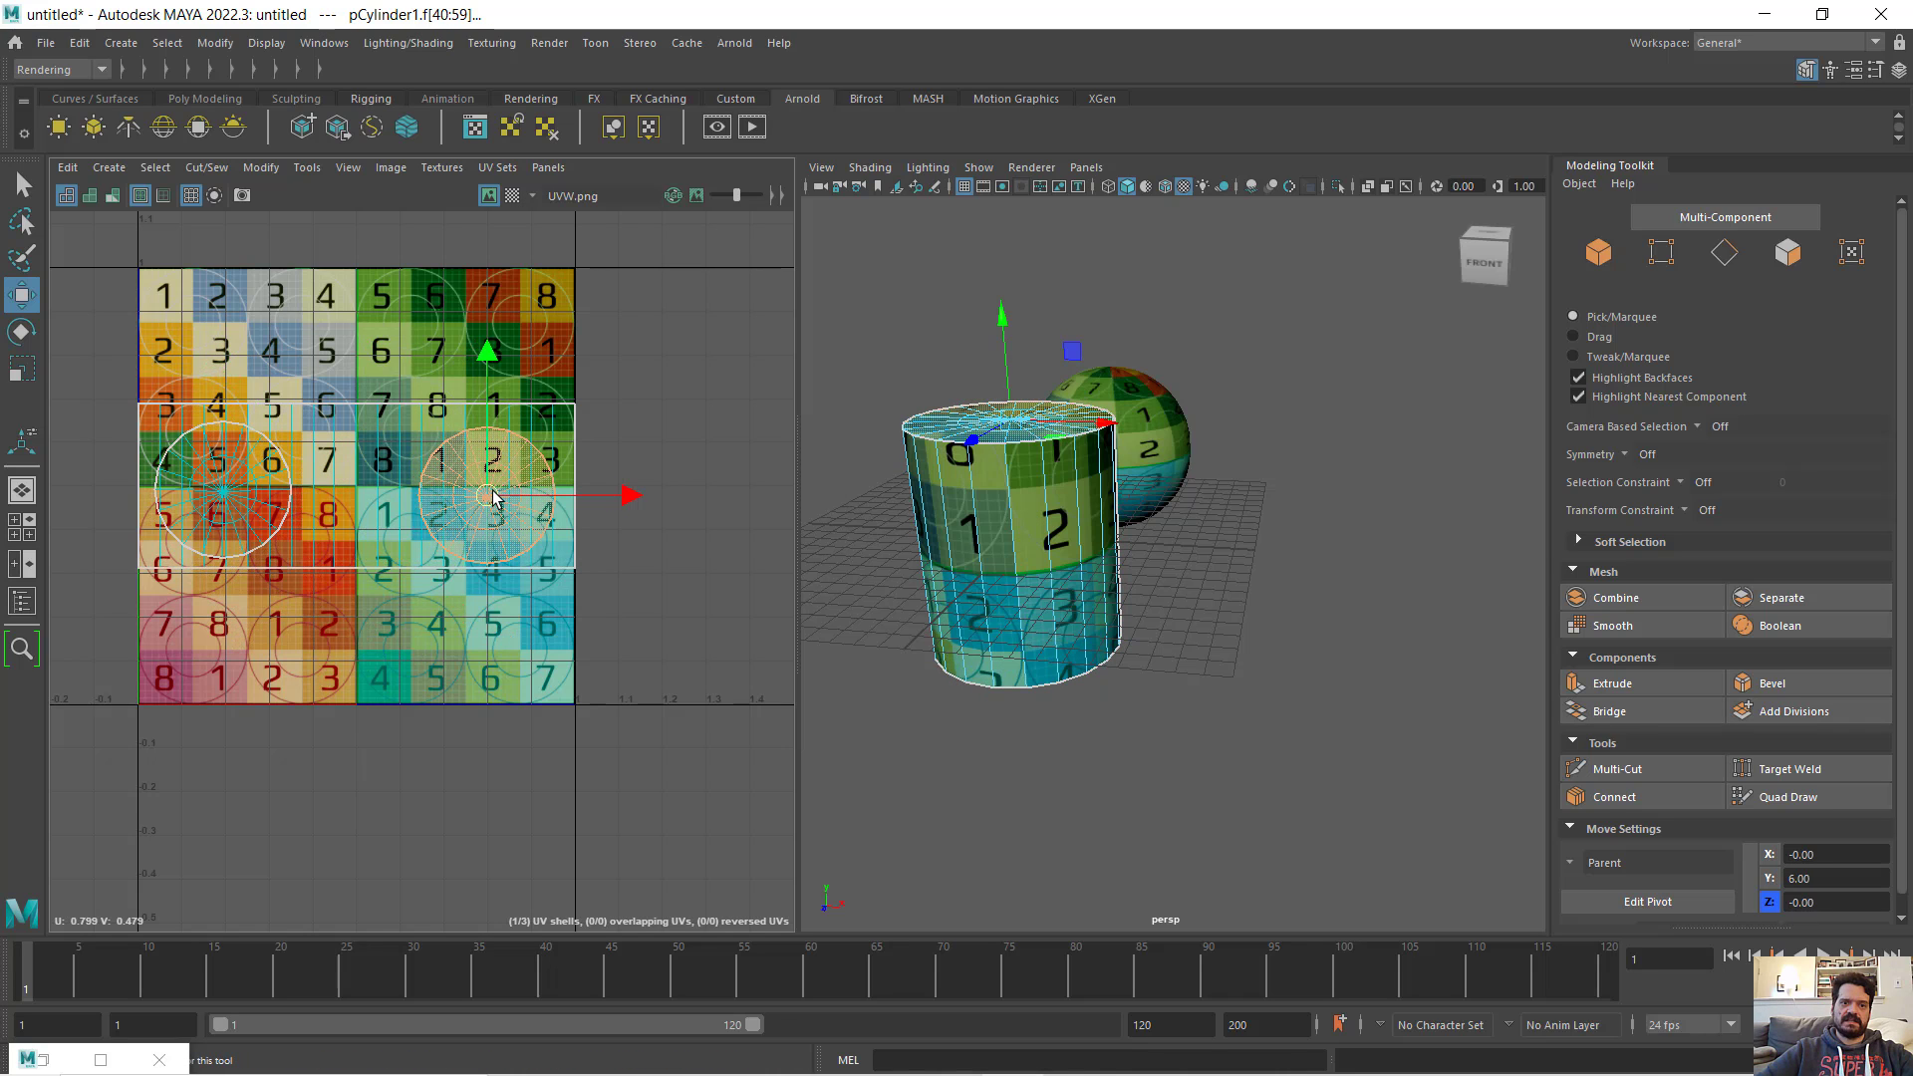
# - Move the top cap shell to the UV tile's upper-right corner and the bottom cap shell to the upper-left, clear of the side shell
pyautogui.click(290, 498)
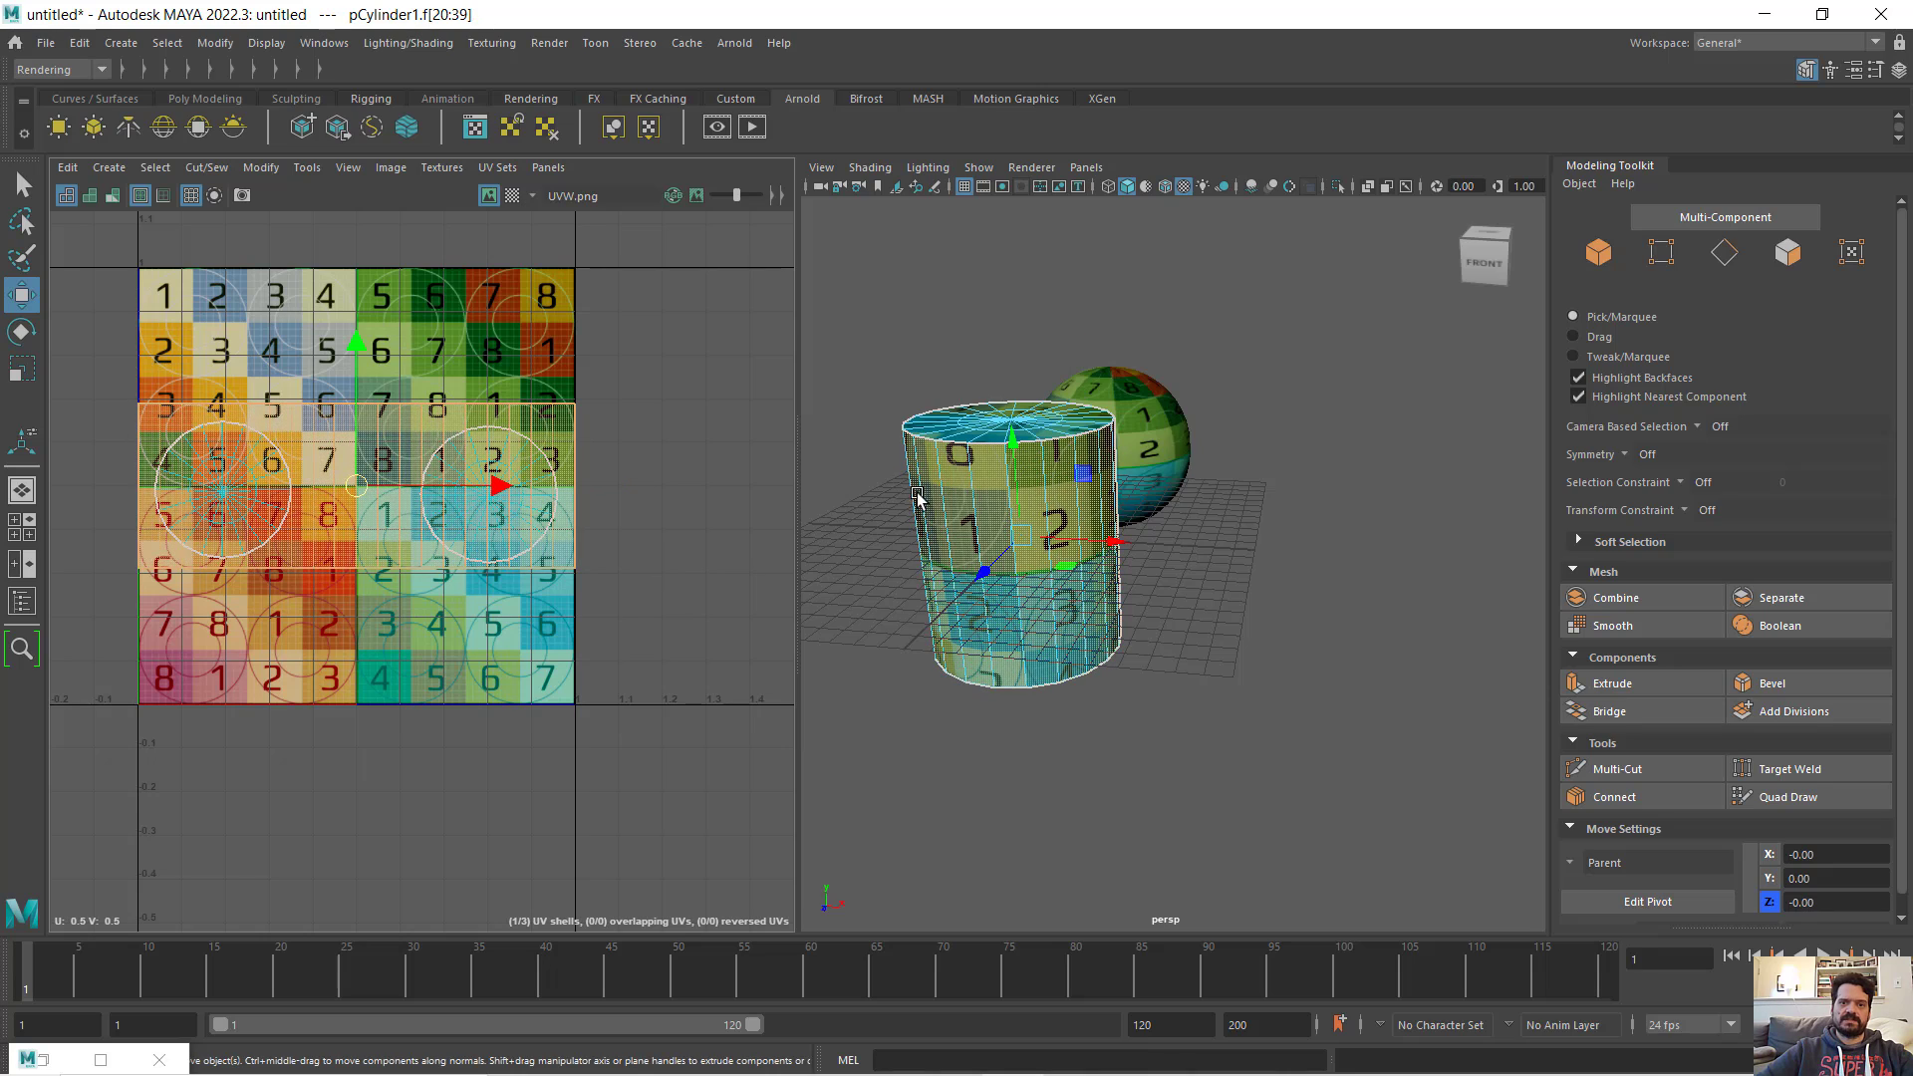
pyautogui.keyDown('alt'); pyautogui.moveTo(1115, 570); pyautogui.dragTo(1126, 647); pyautogui.keyUp('alt')
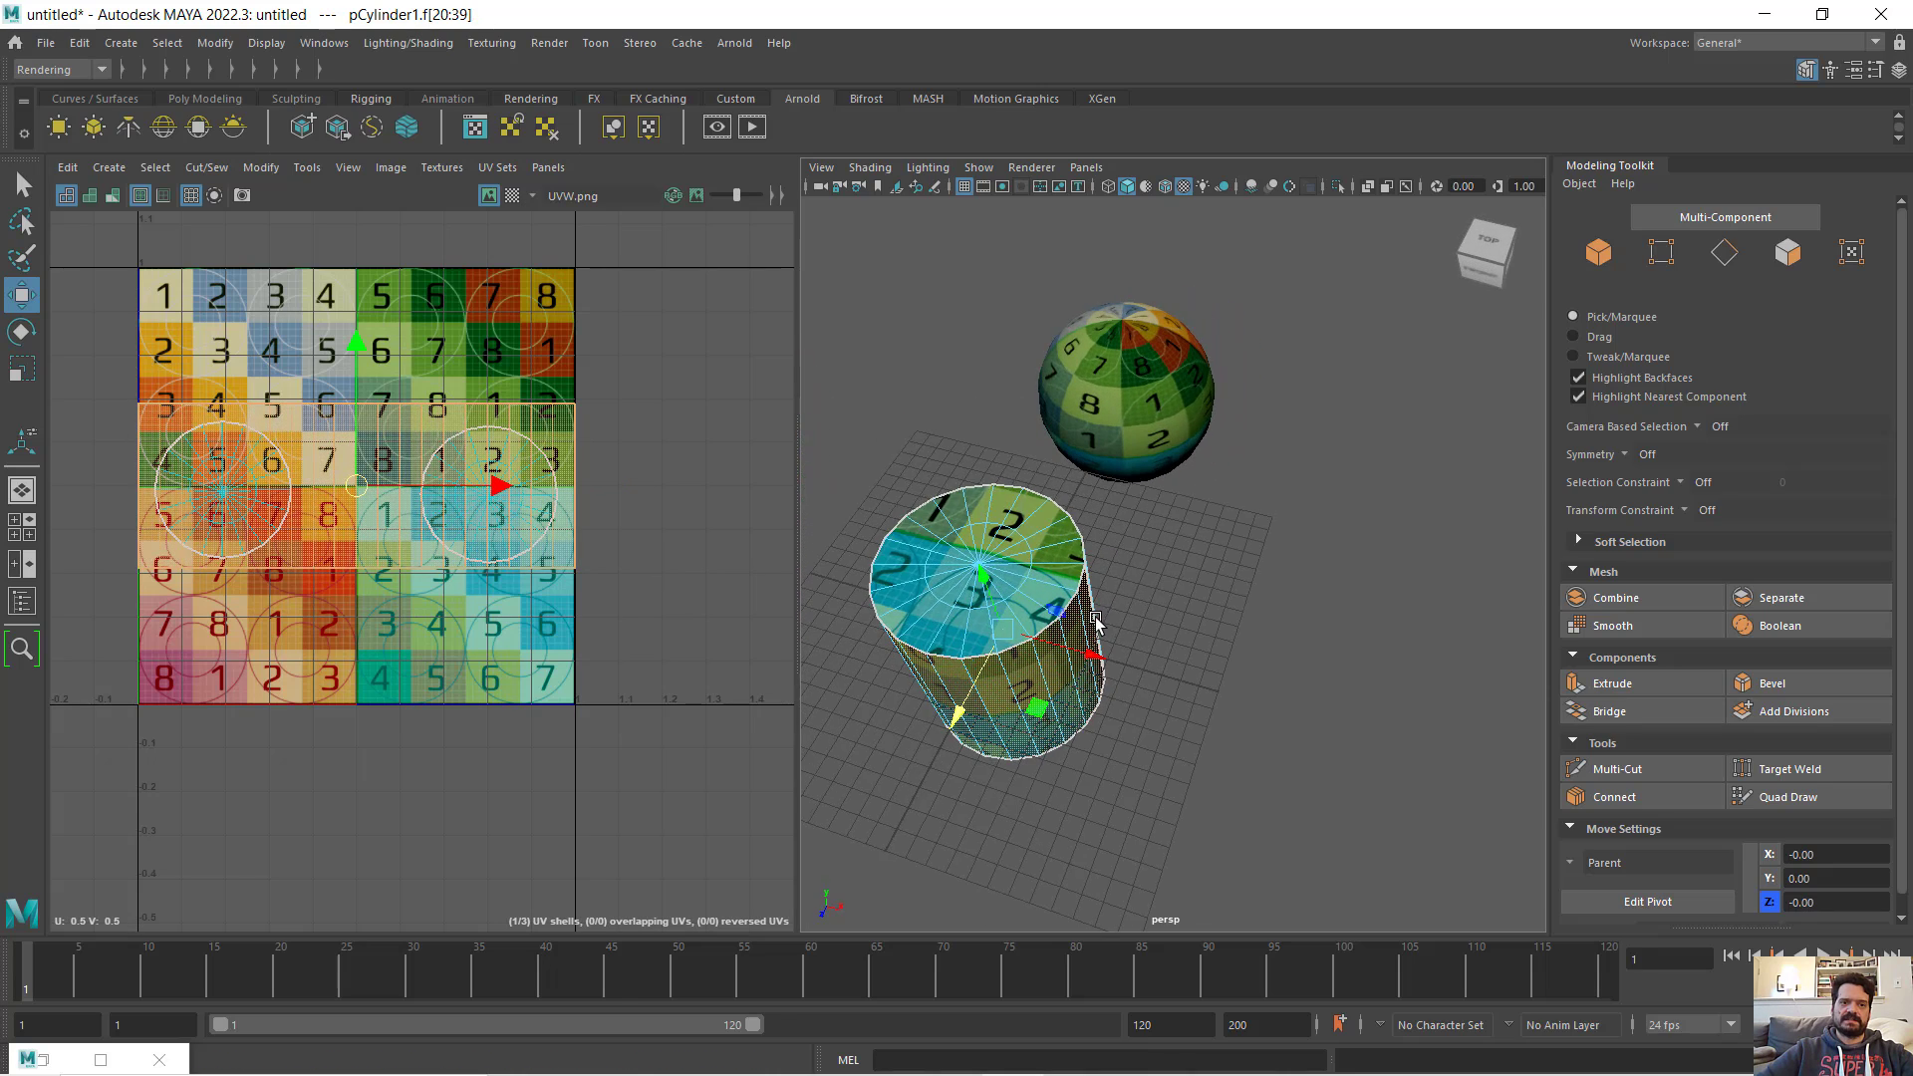
pyautogui.click(507, 525)
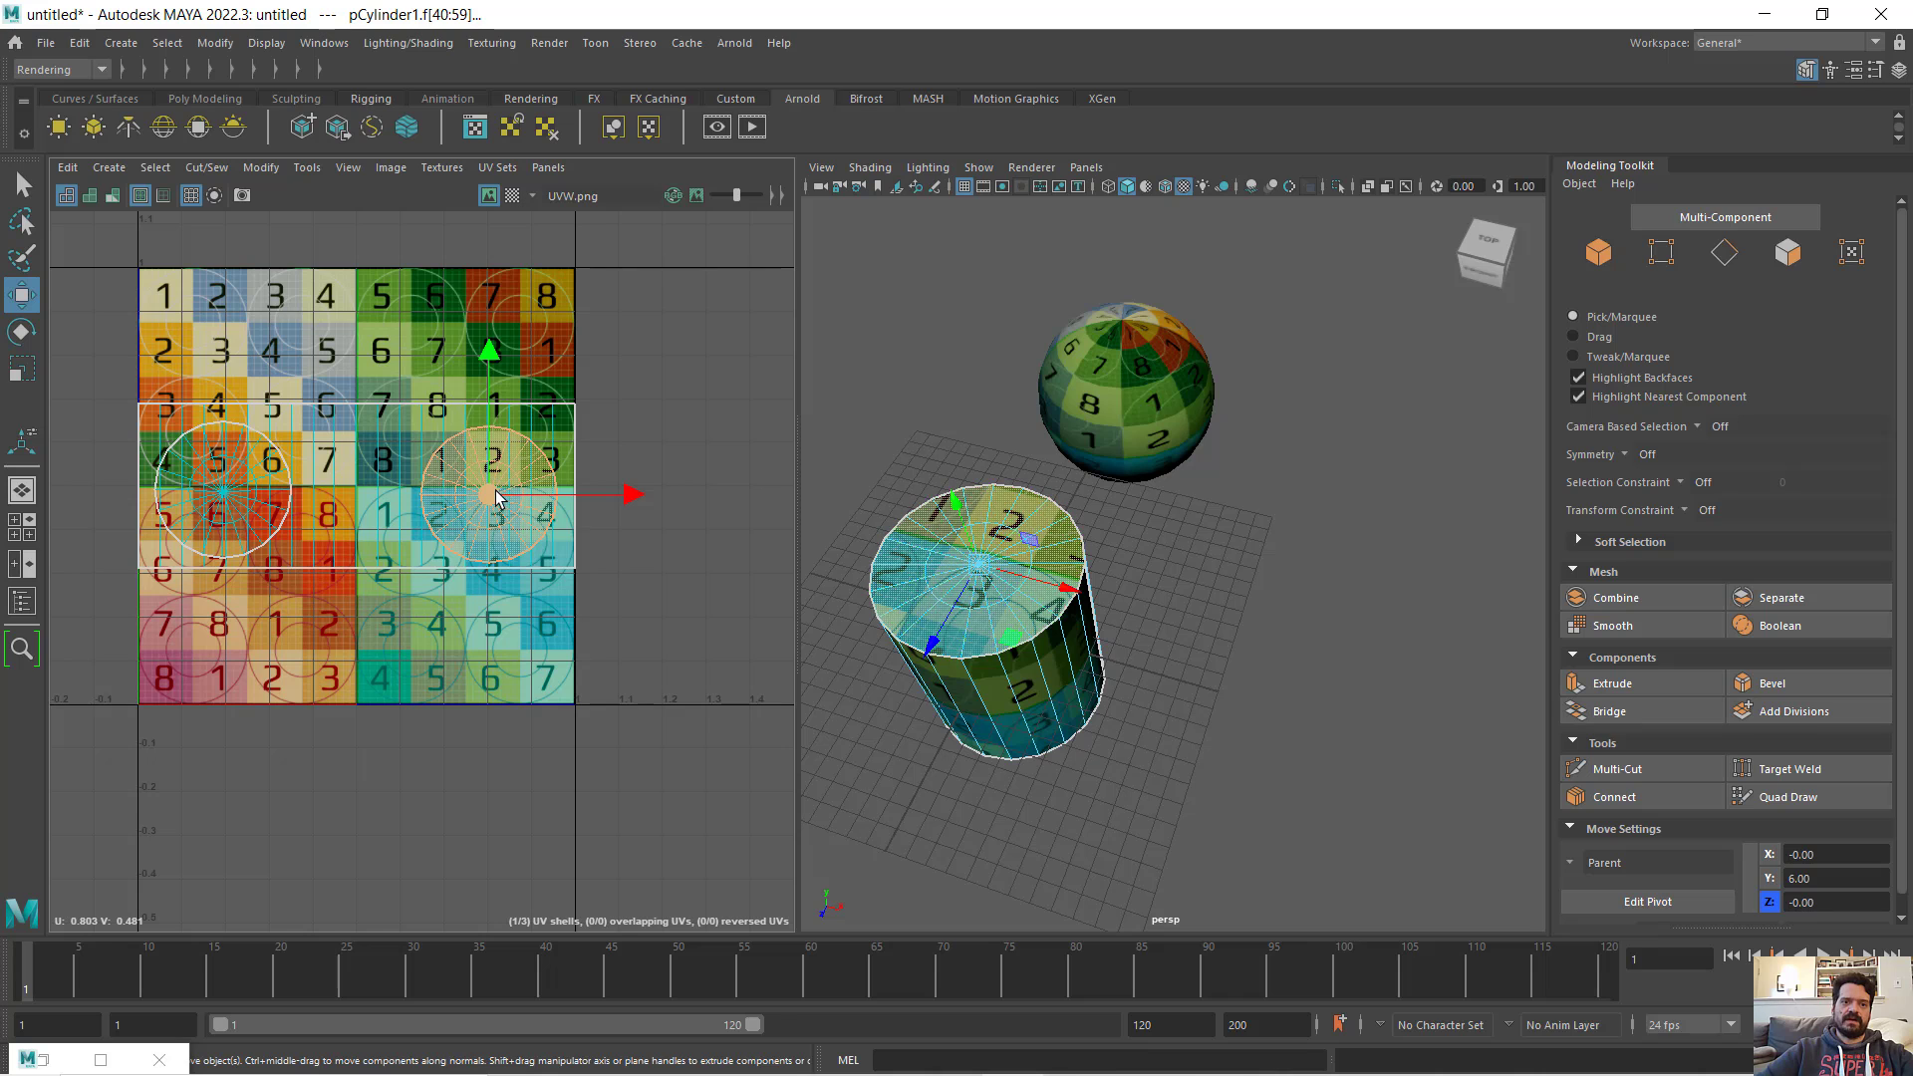
pyautogui.moveTo(496, 496); pyautogui.dragTo(497, 338)
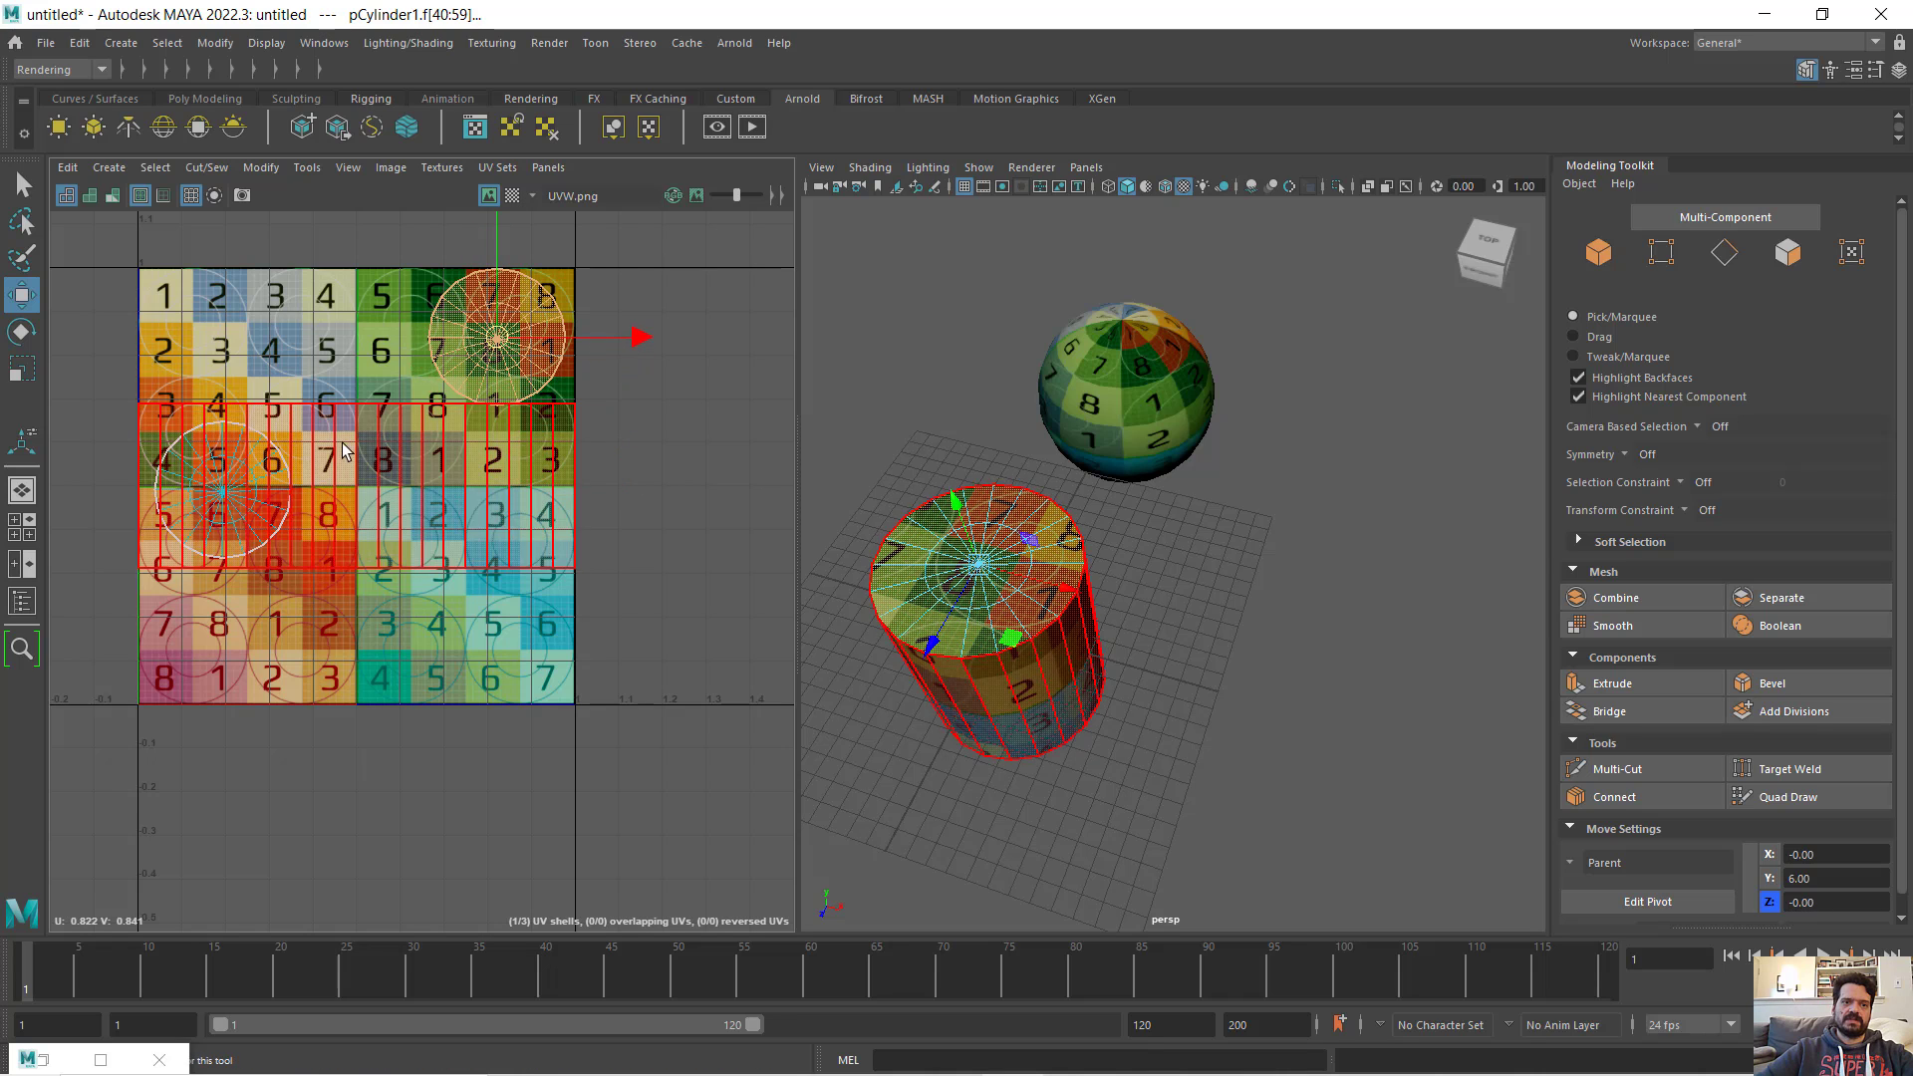
pyautogui.click(226, 494)
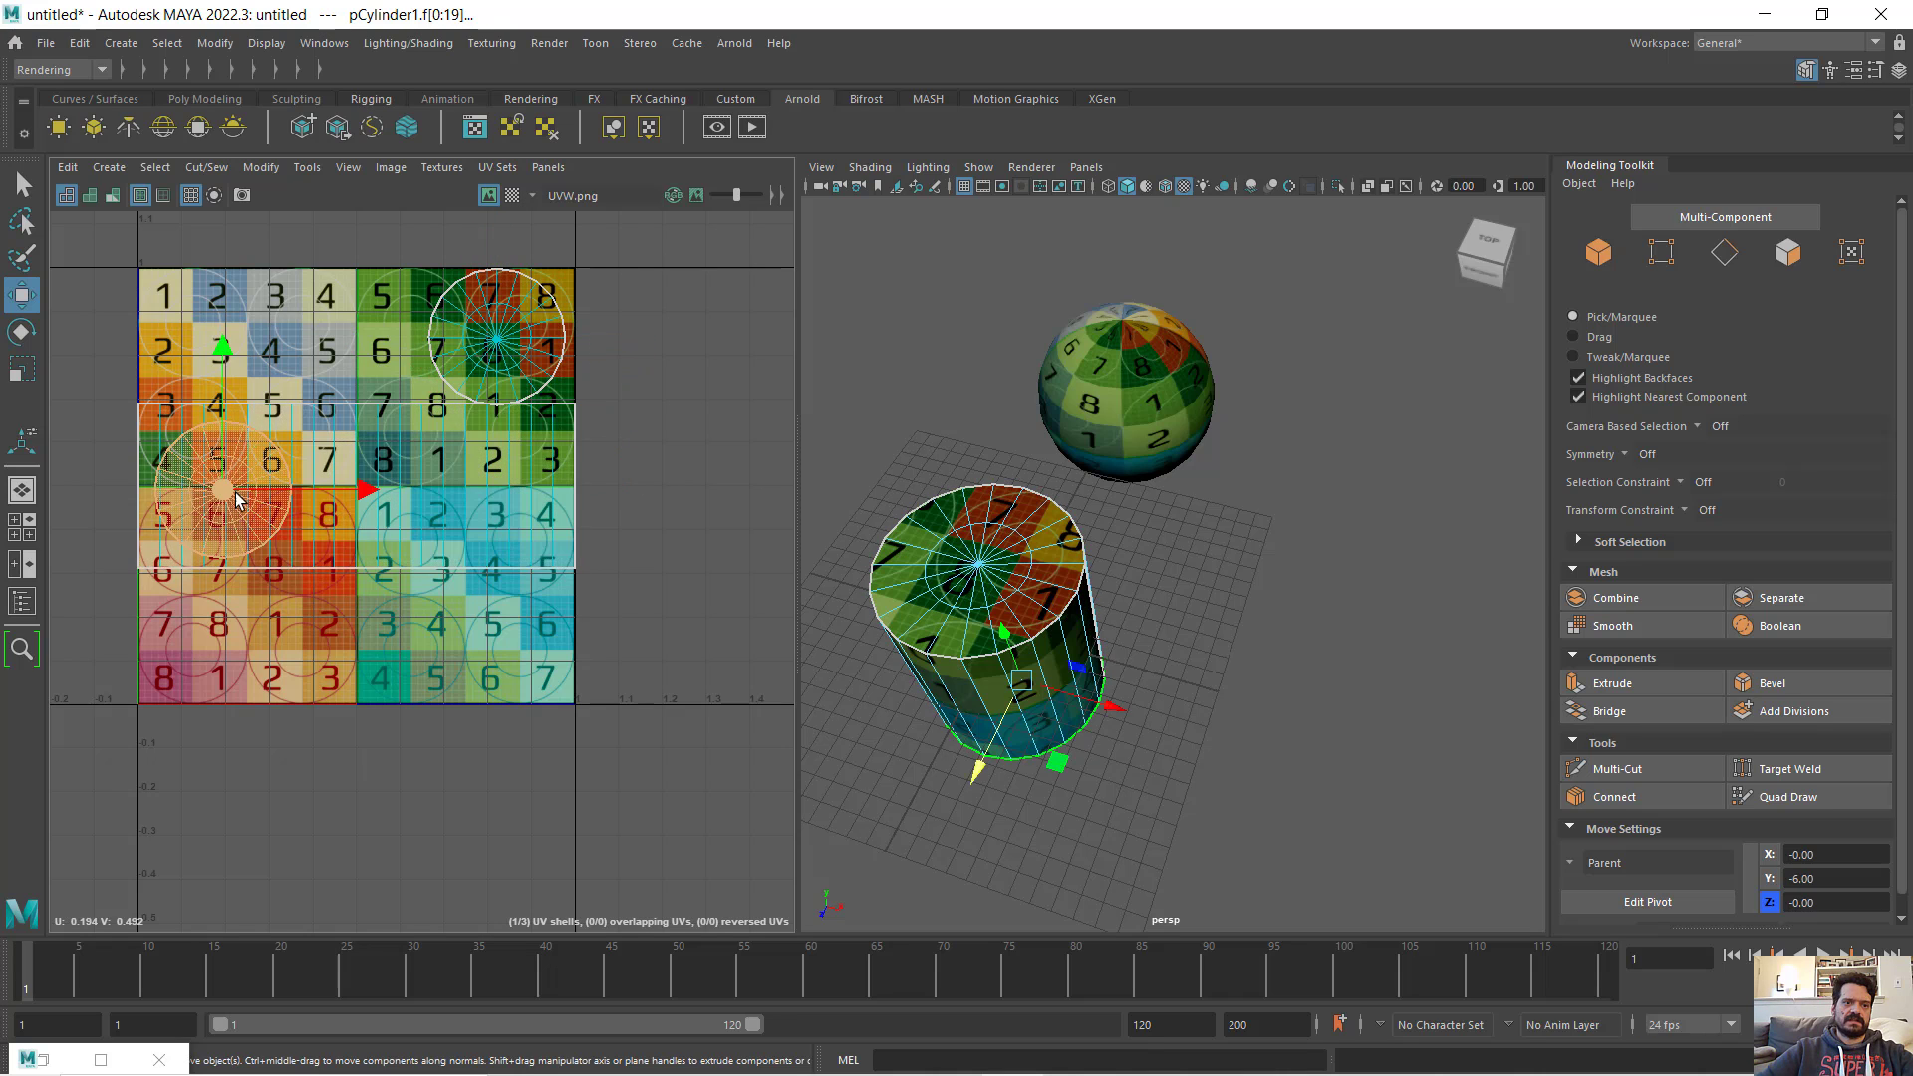
pyautogui.moveTo(212, 470); pyautogui.dragTo(225, 328)
# - Move and vertically scale the side shell to fill the UV tile below the two caps, centred at about V 0.33, and clear the selection
pyautogui.click(368, 431)
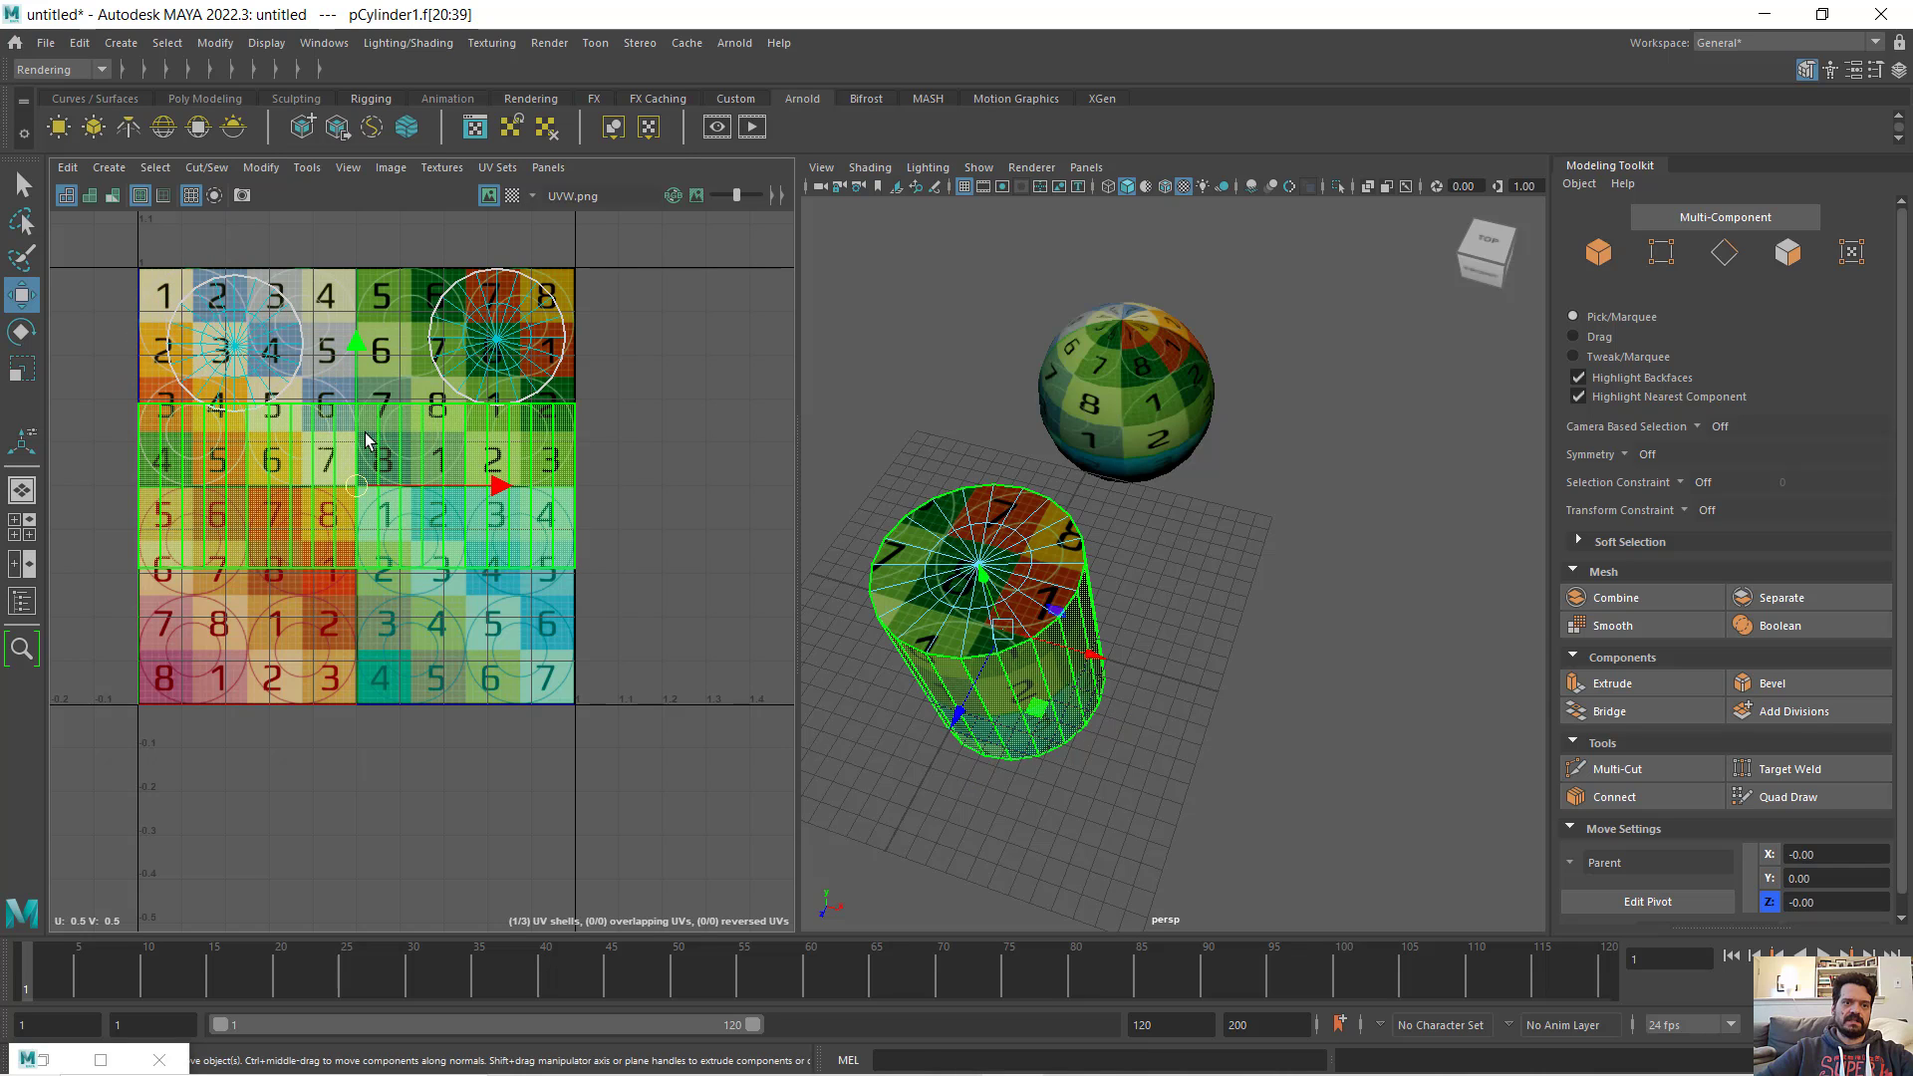
pyautogui.moveTo(363, 406); pyautogui.dragTo(366, 347)
pyautogui.press('r')
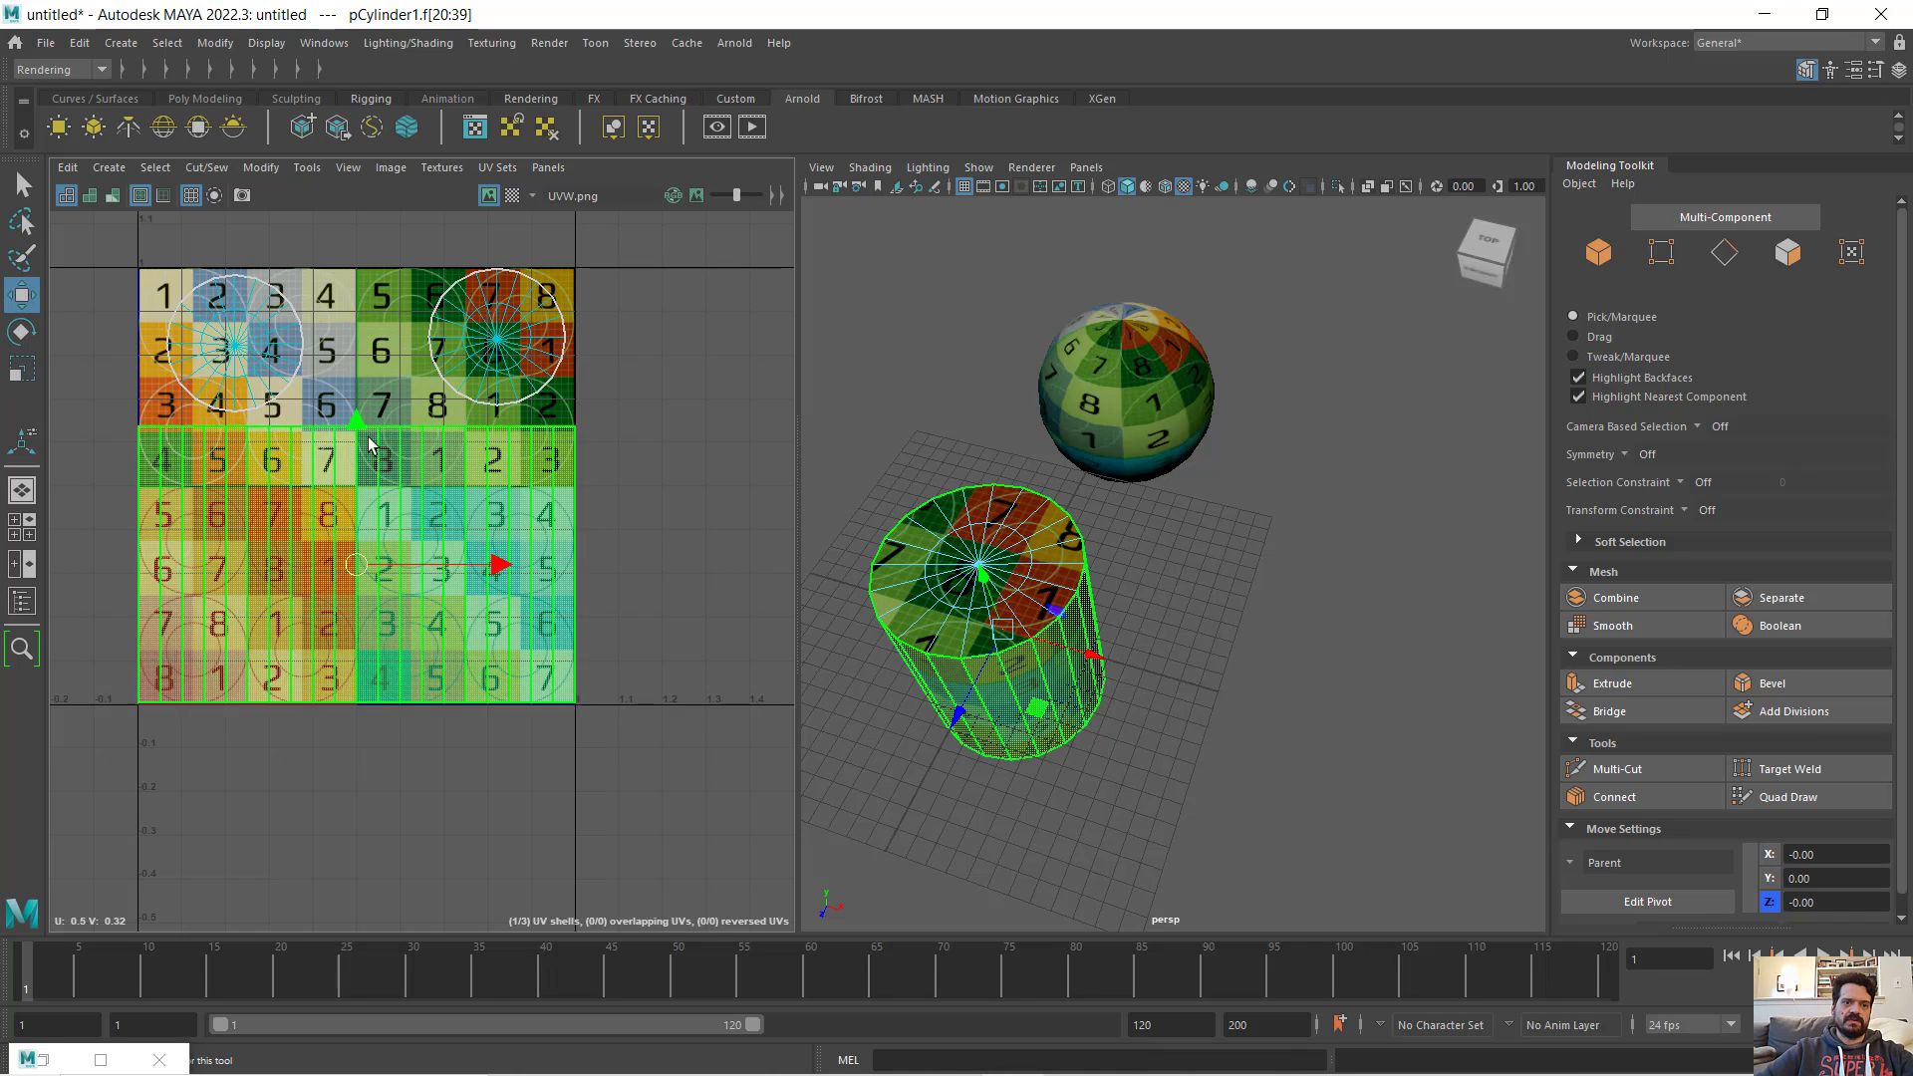
pyautogui.press('w')
pyautogui.moveTo(361, 453); pyautogui.dragTo(362, 449)
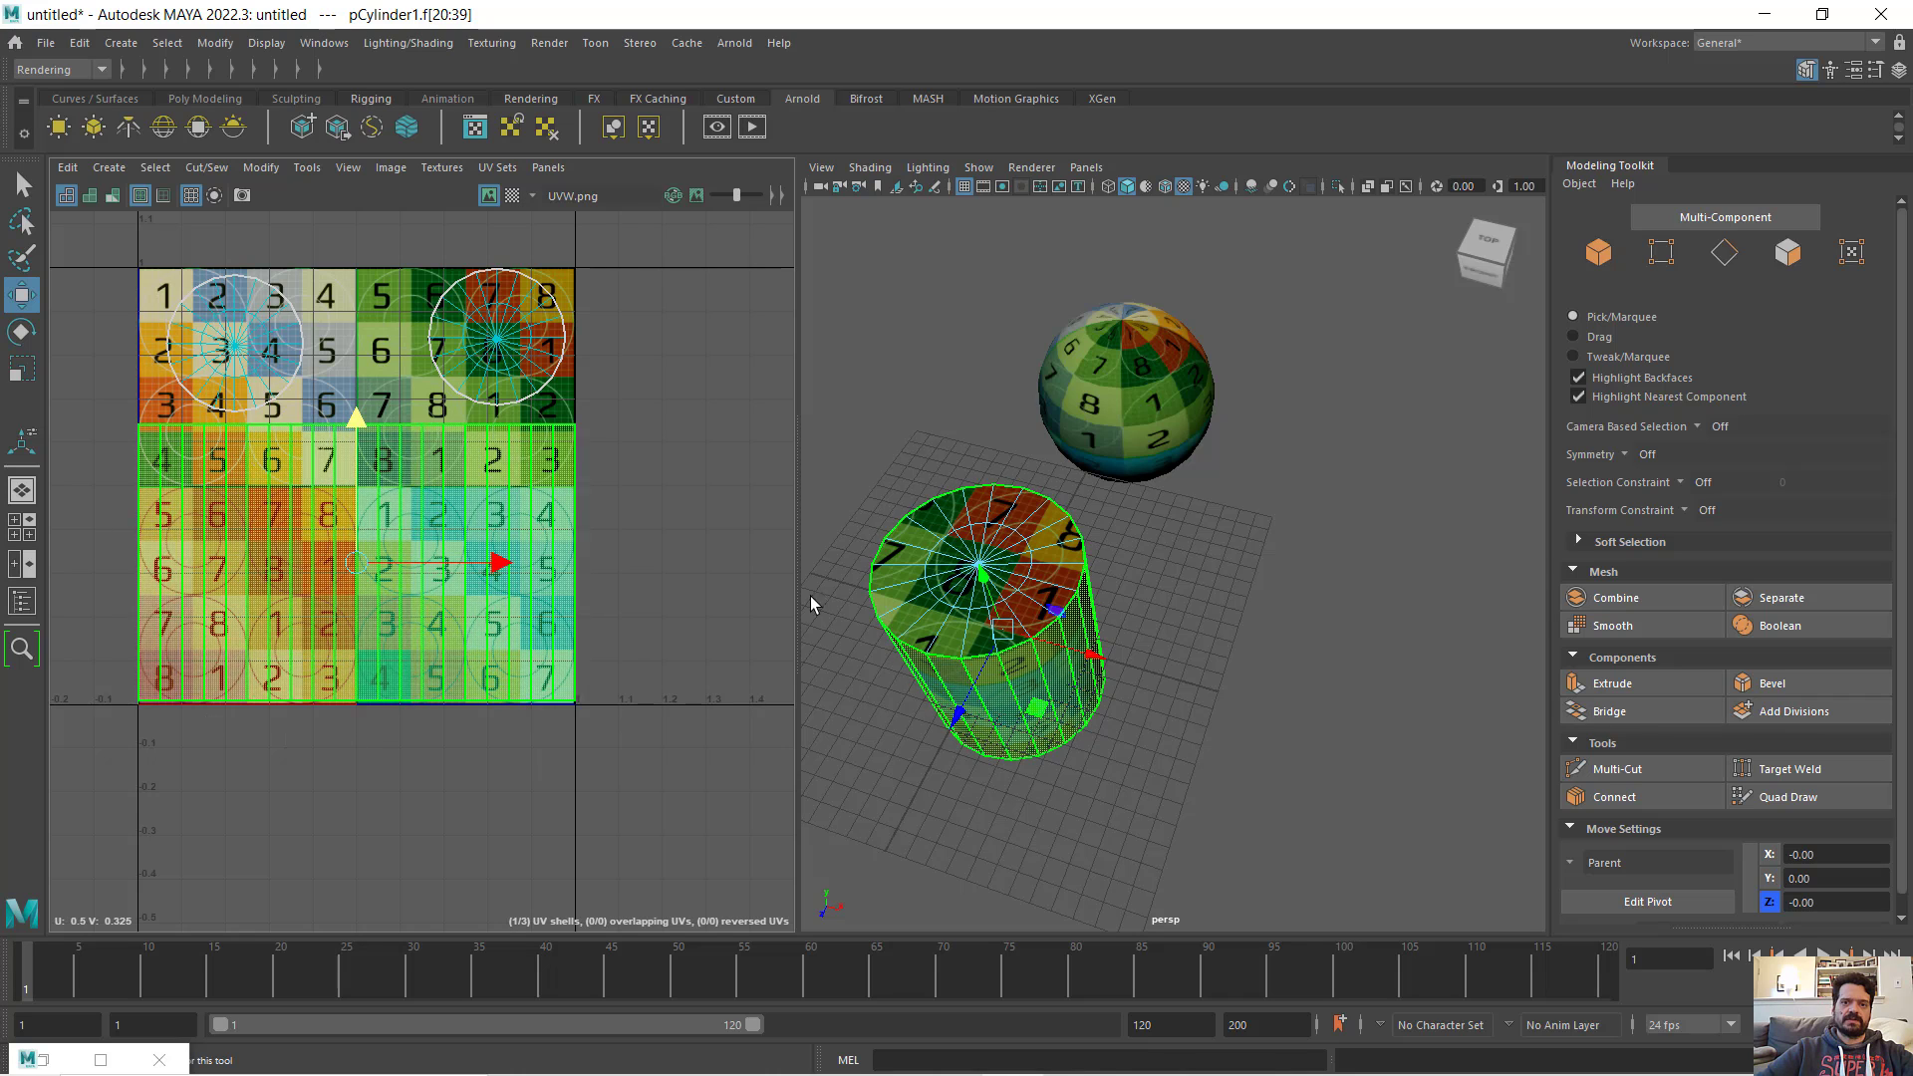
pyautogui.click(1156, 659)
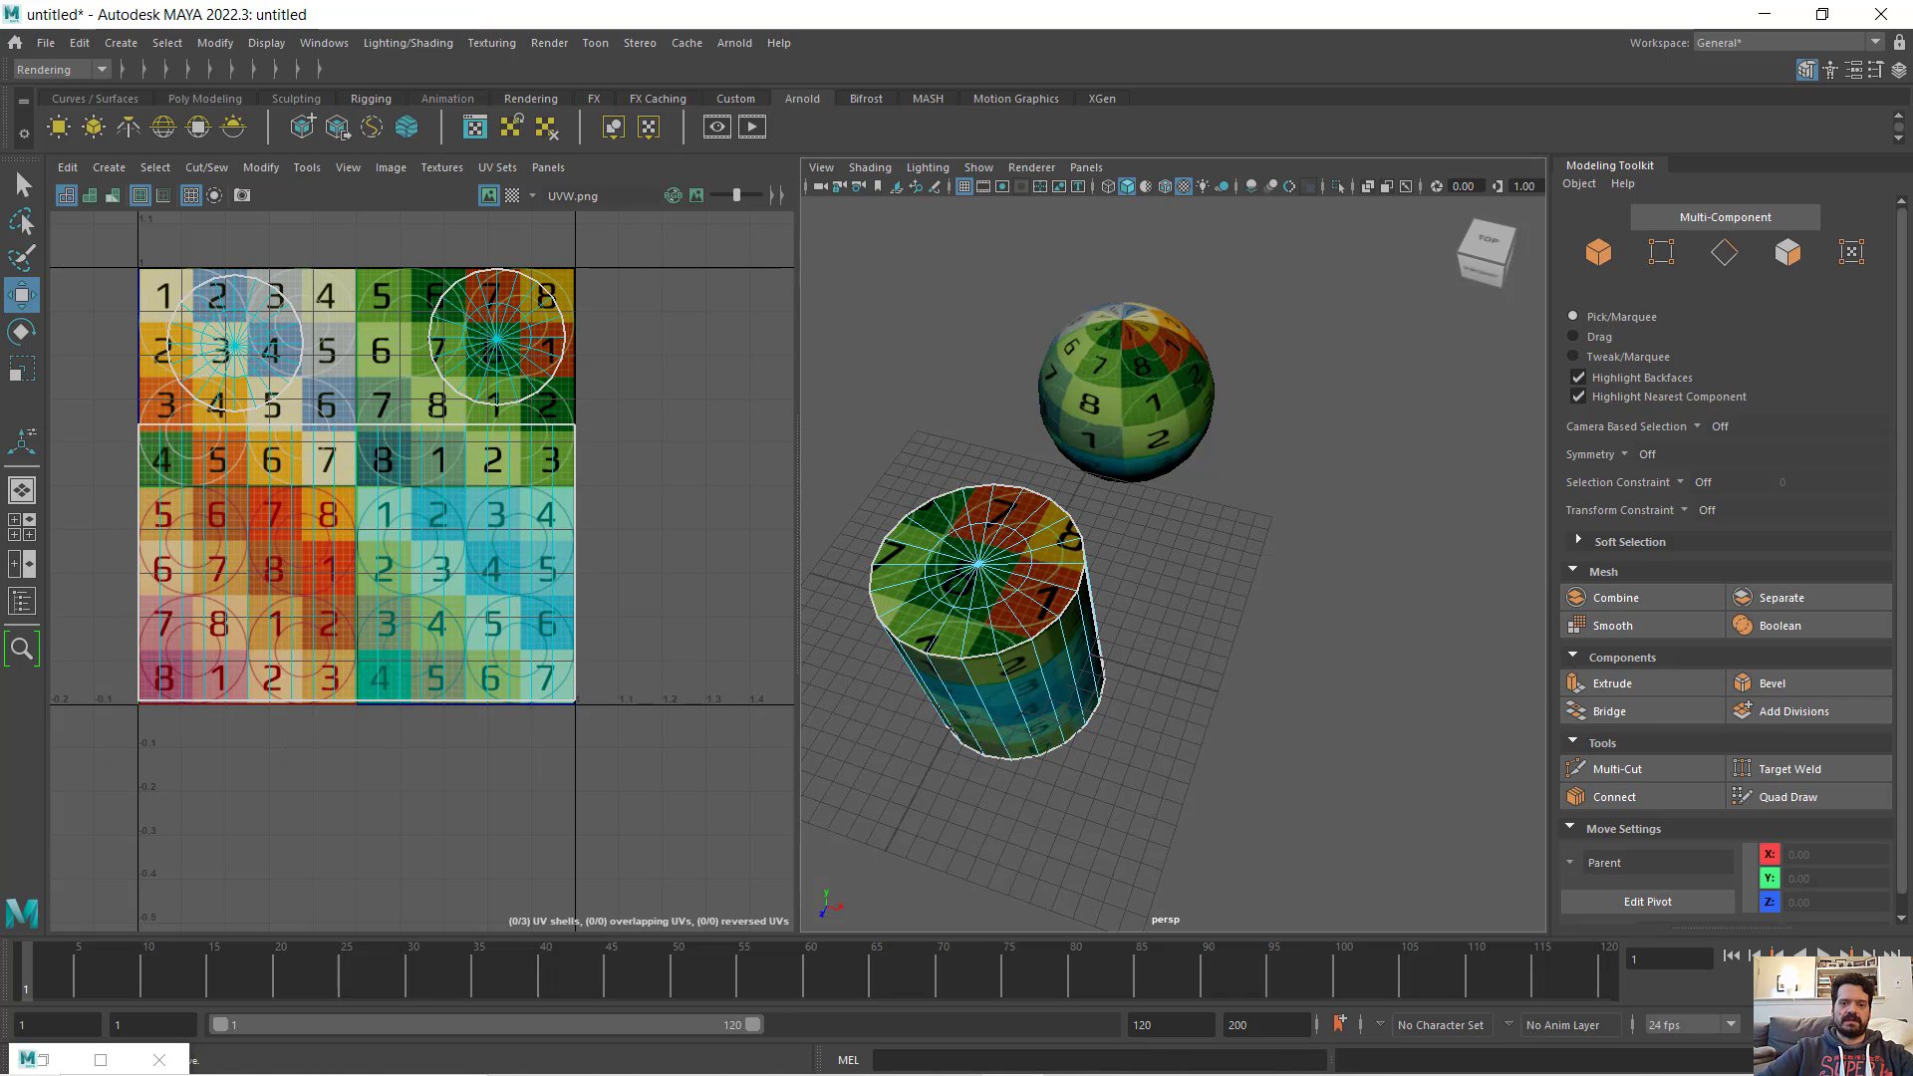